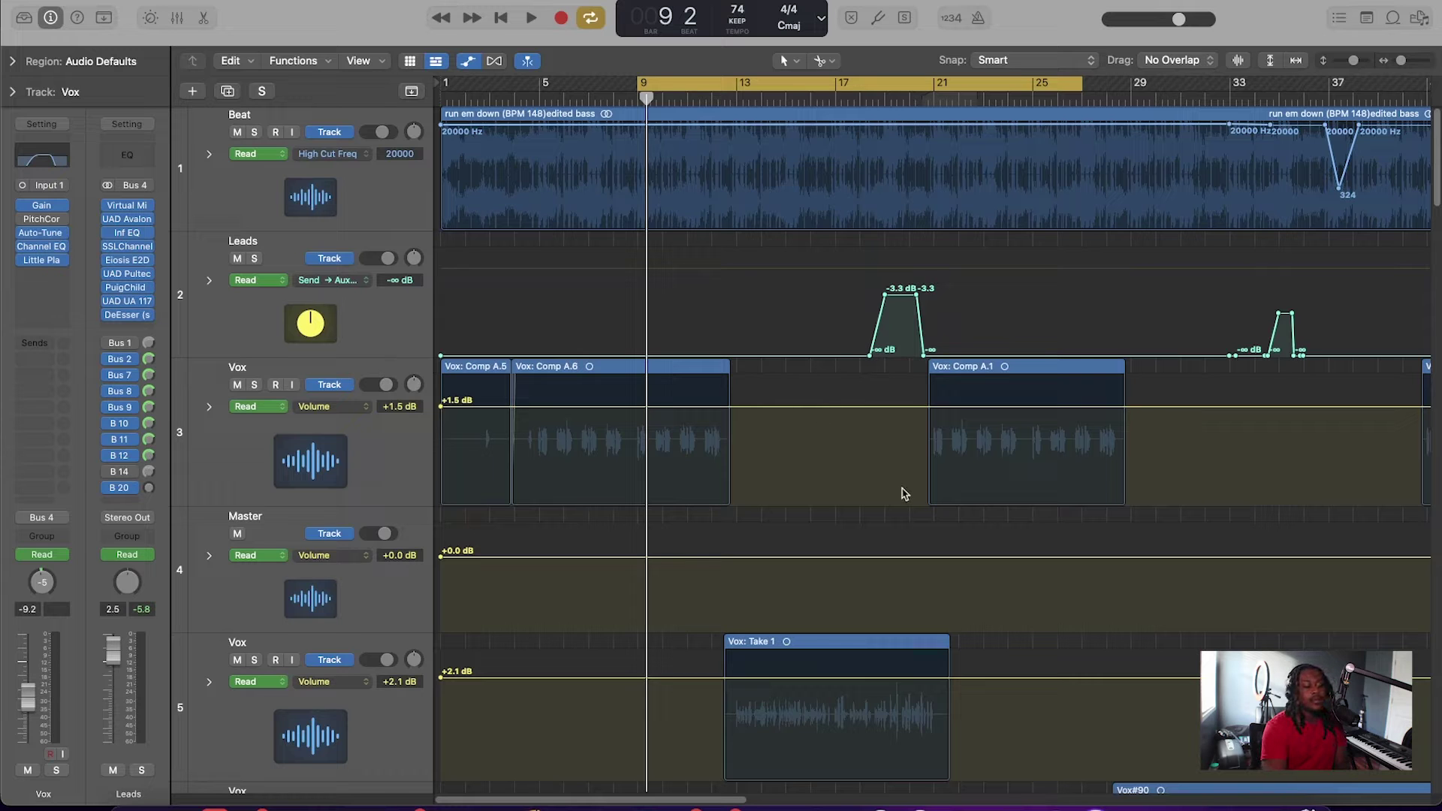
# Play the song from bar 9, then audition it with the Leads channel's Virtual Mix Rack plug-in open and close the plug-in.
pyautogui.press('space')
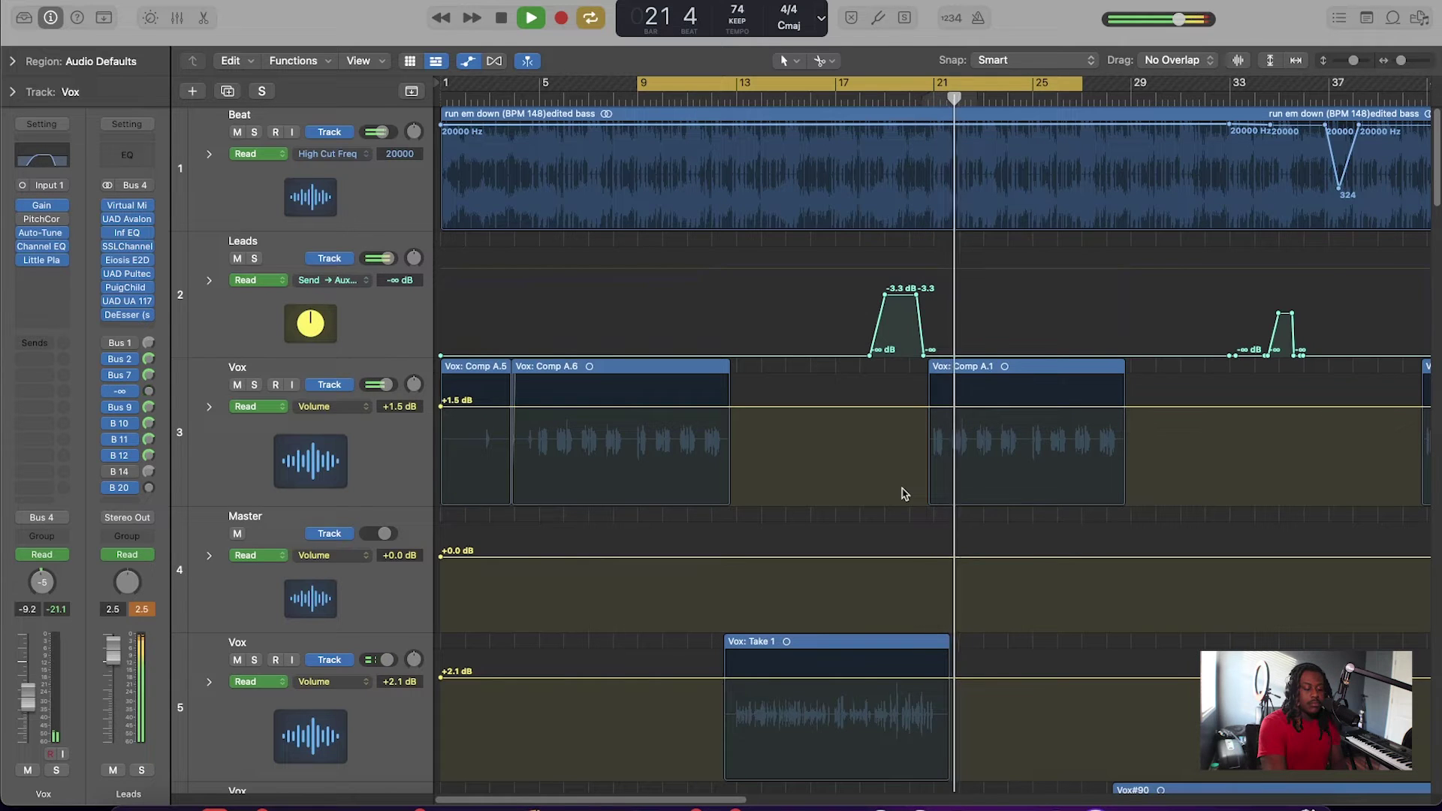
pyautogui.press('space')
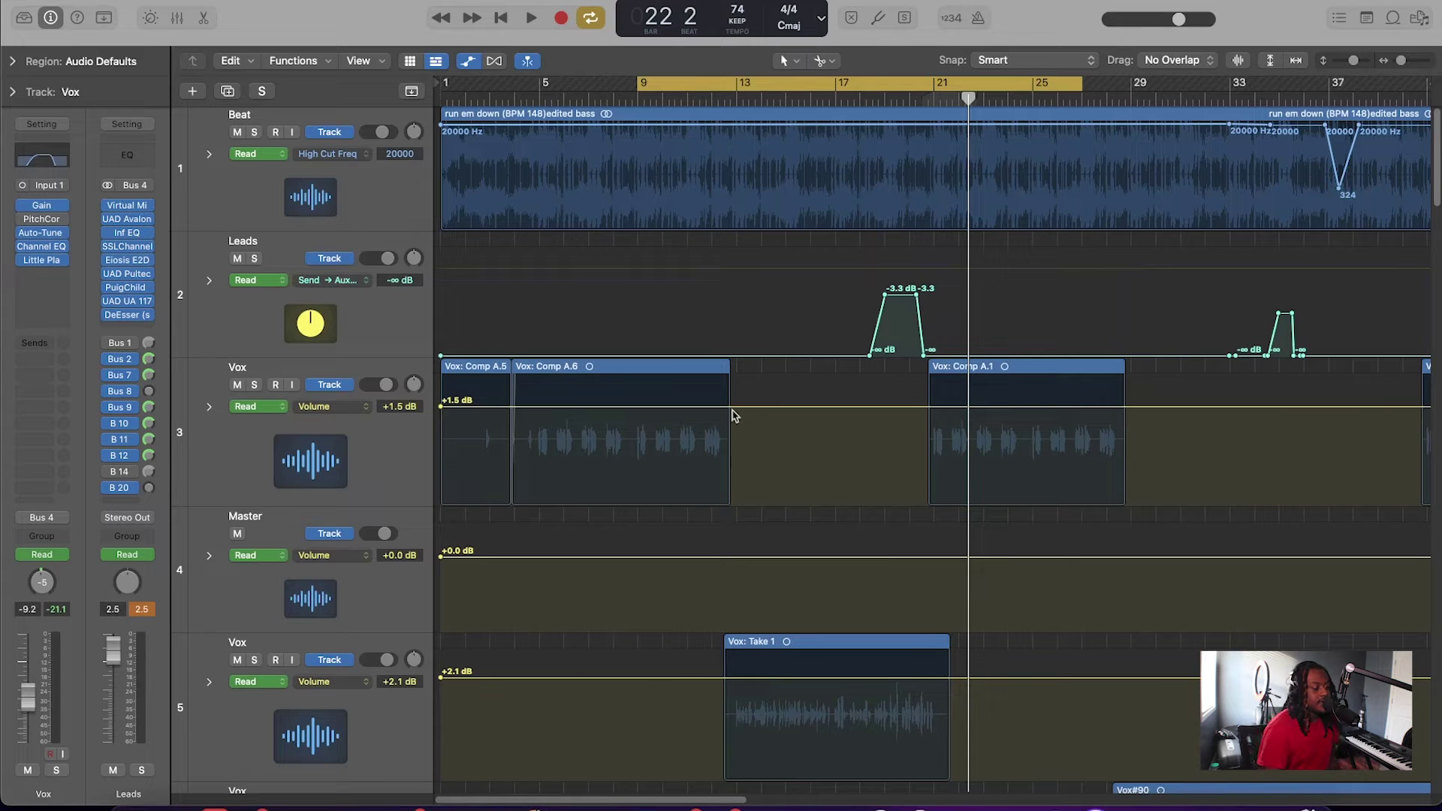
pyautogui.click(131, 207)
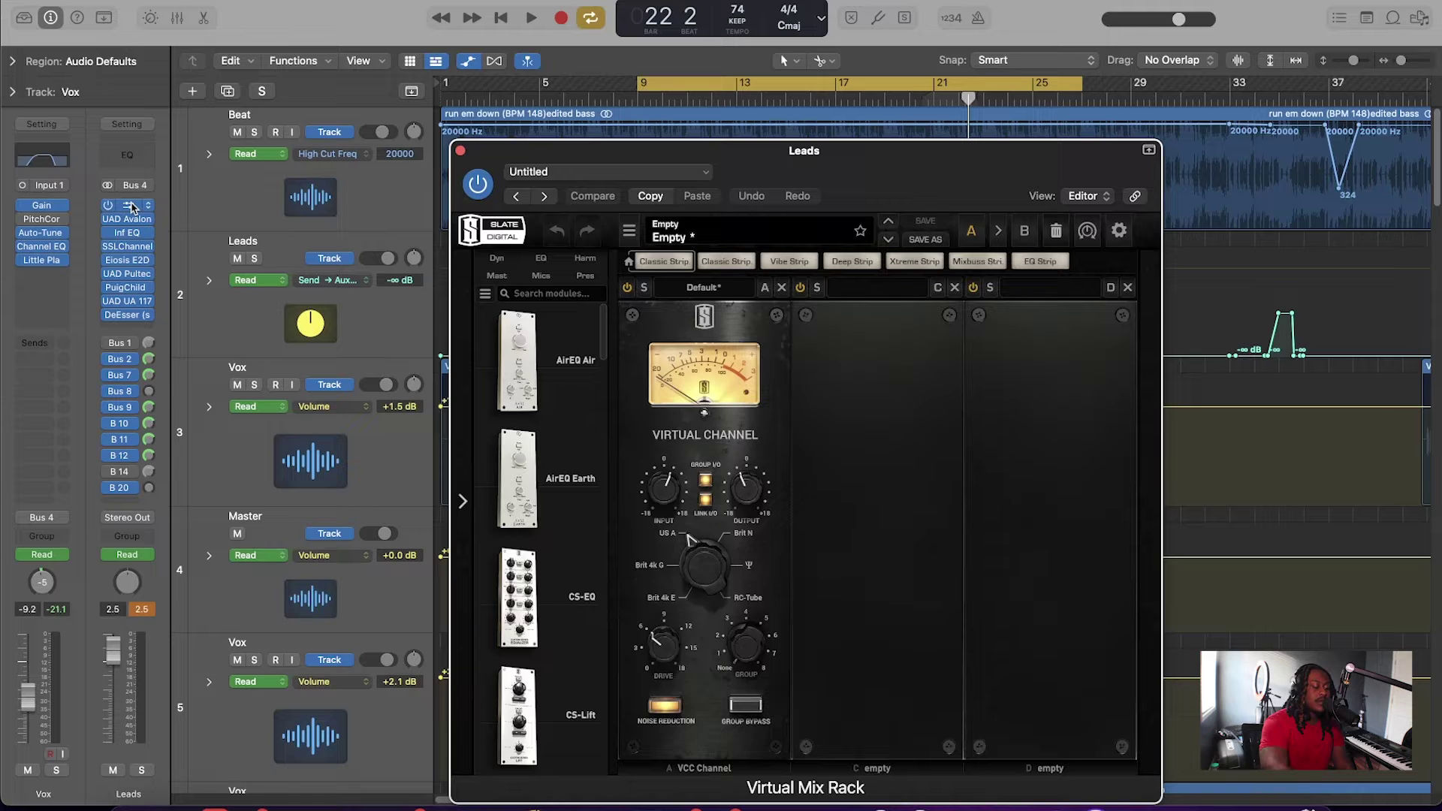
pyautogui.press('space')
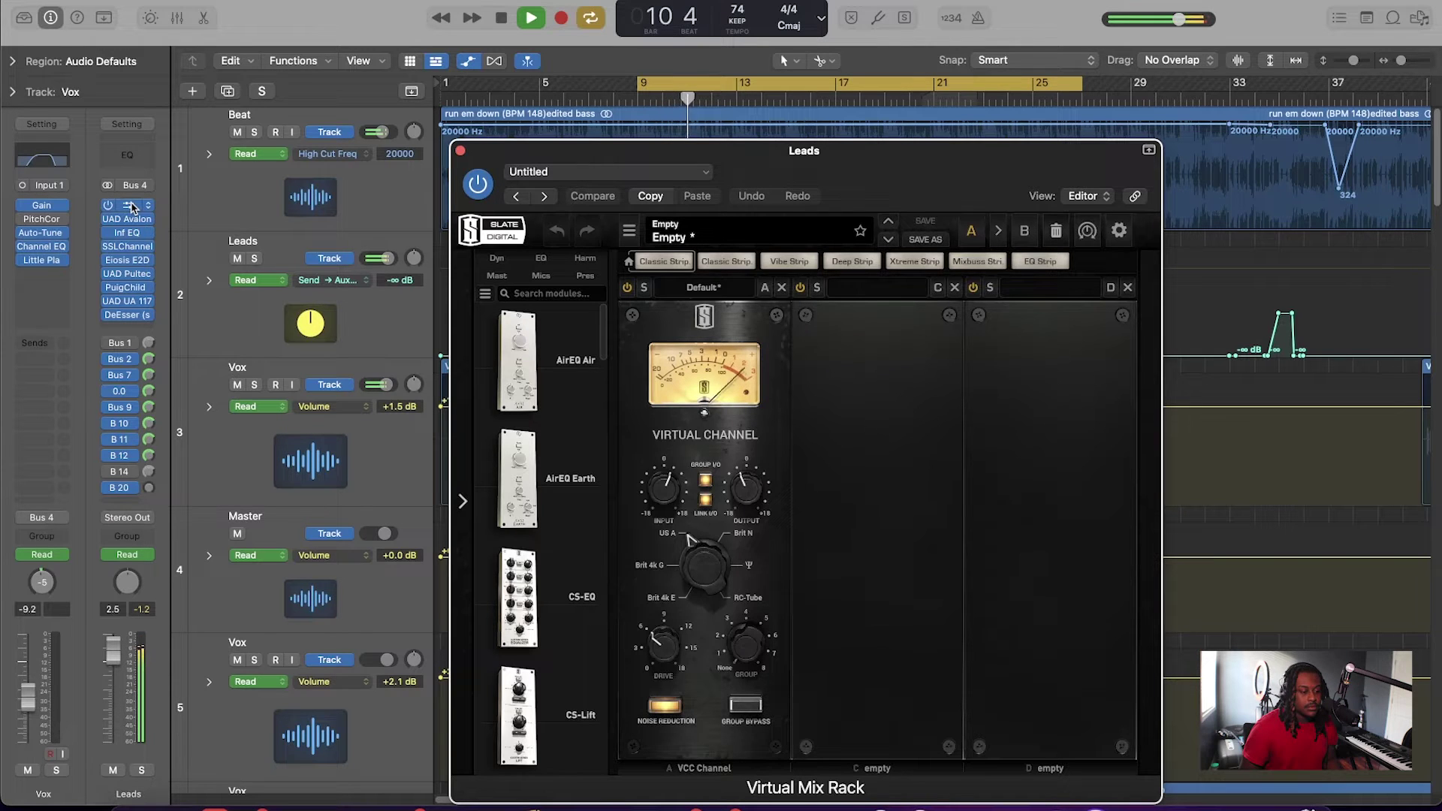
pyautogui.press('space')
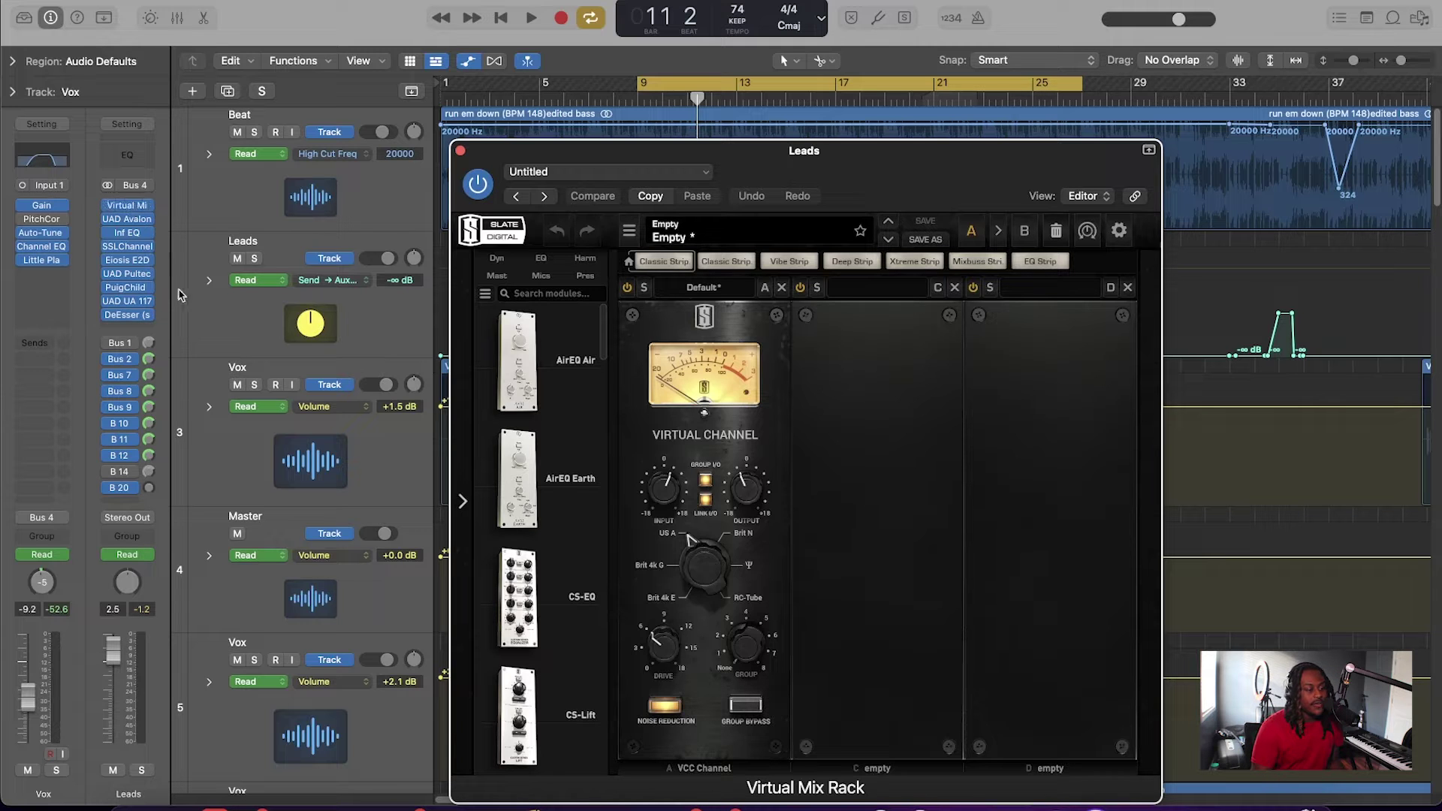
pyautogui.click(459, 152)
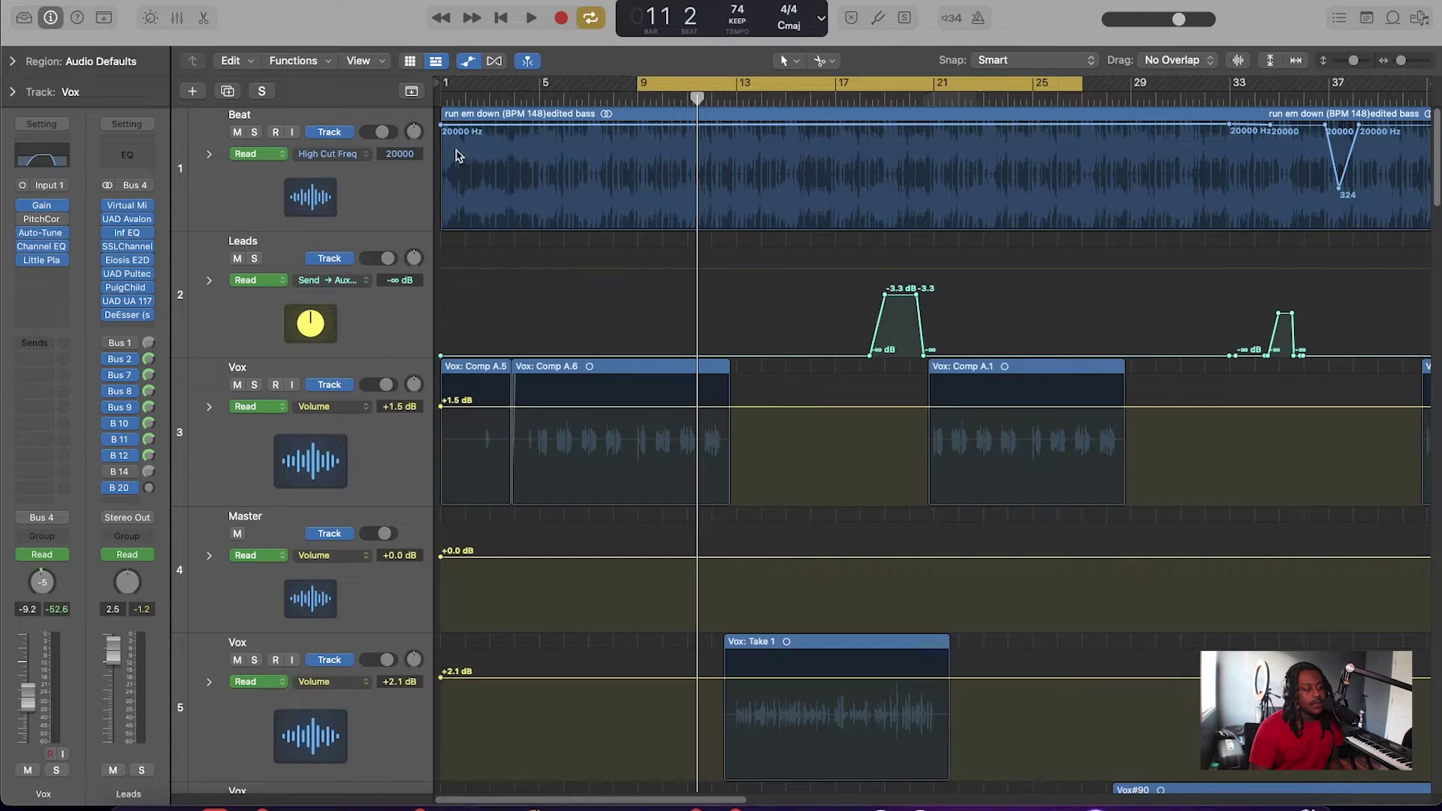
# Open the UAD Avalon VT-737sp on the Leads channel and audition the song from bar 9 with it in view.
pyautogui.click(130, 220)
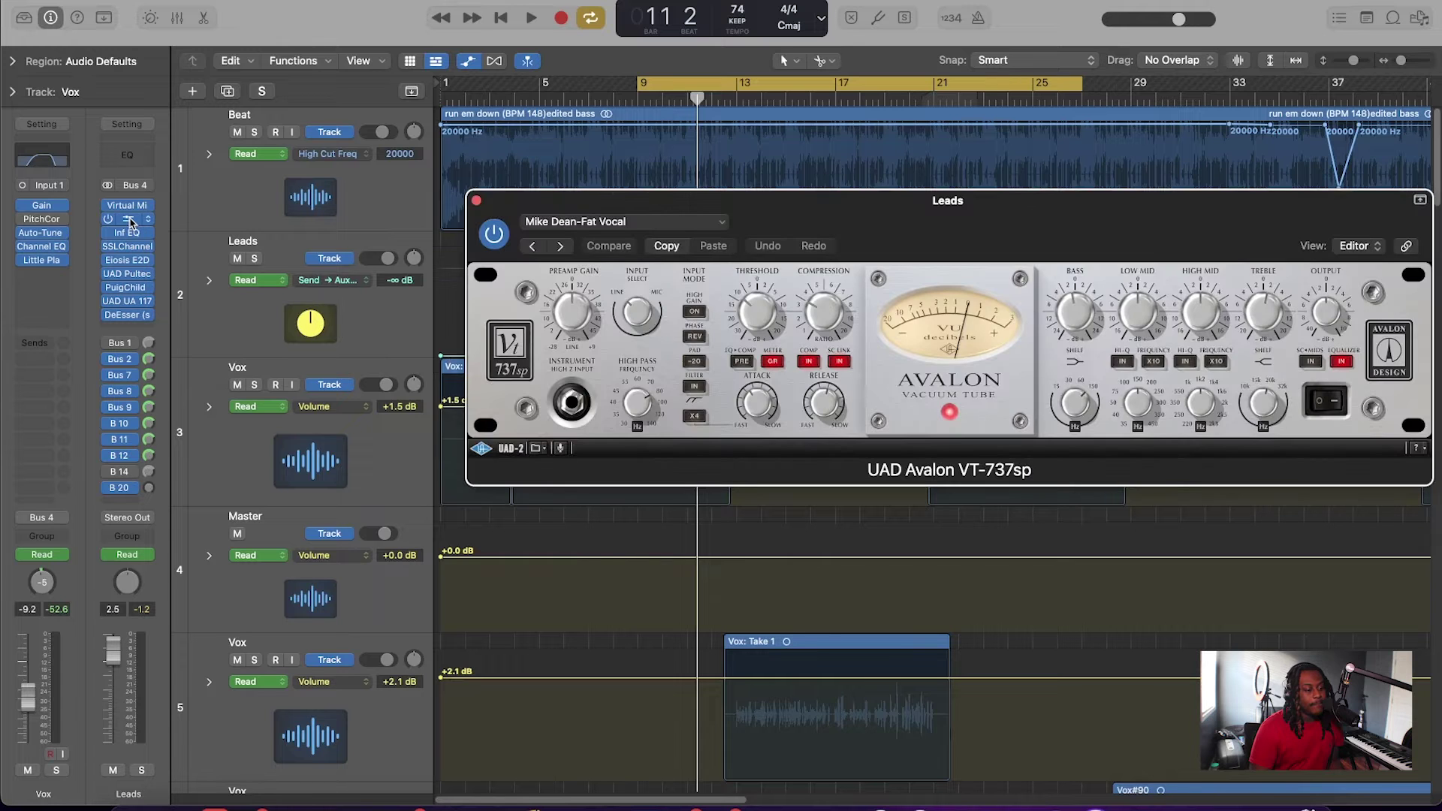
pyautogui.moveTo(1205, 214); pyautogui.dragTo(1086, 189)
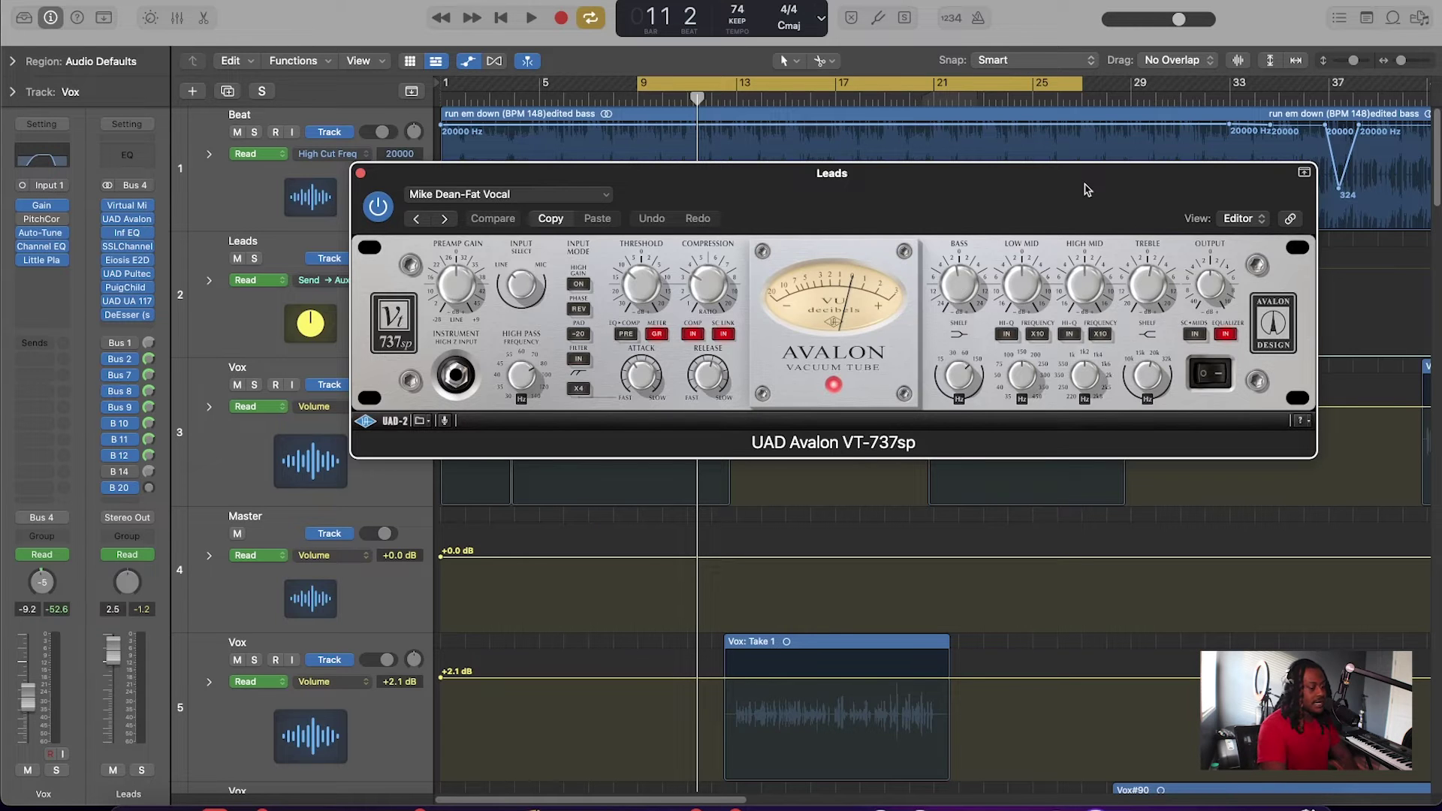
pyautogui.press('space')
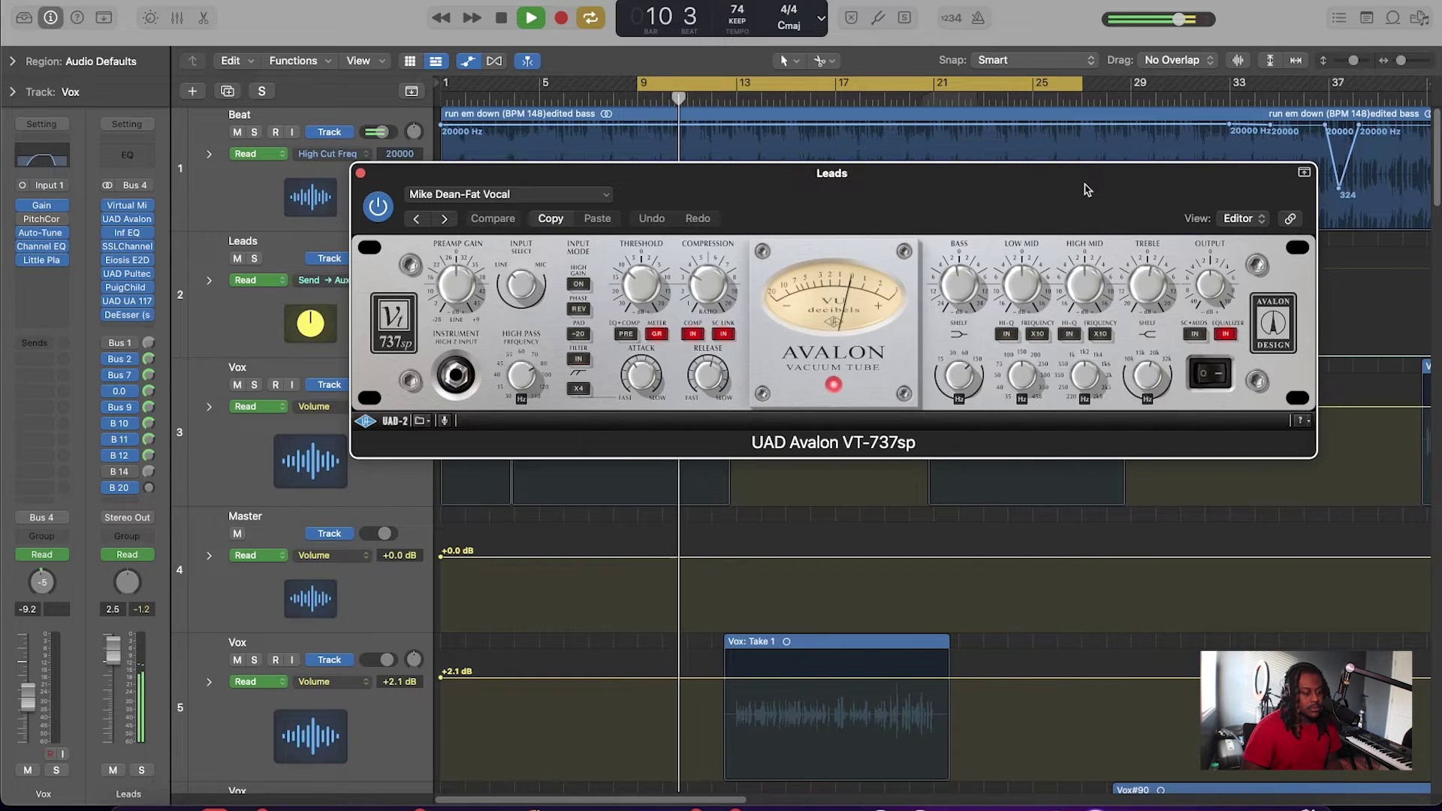
pyautogui.press('space')
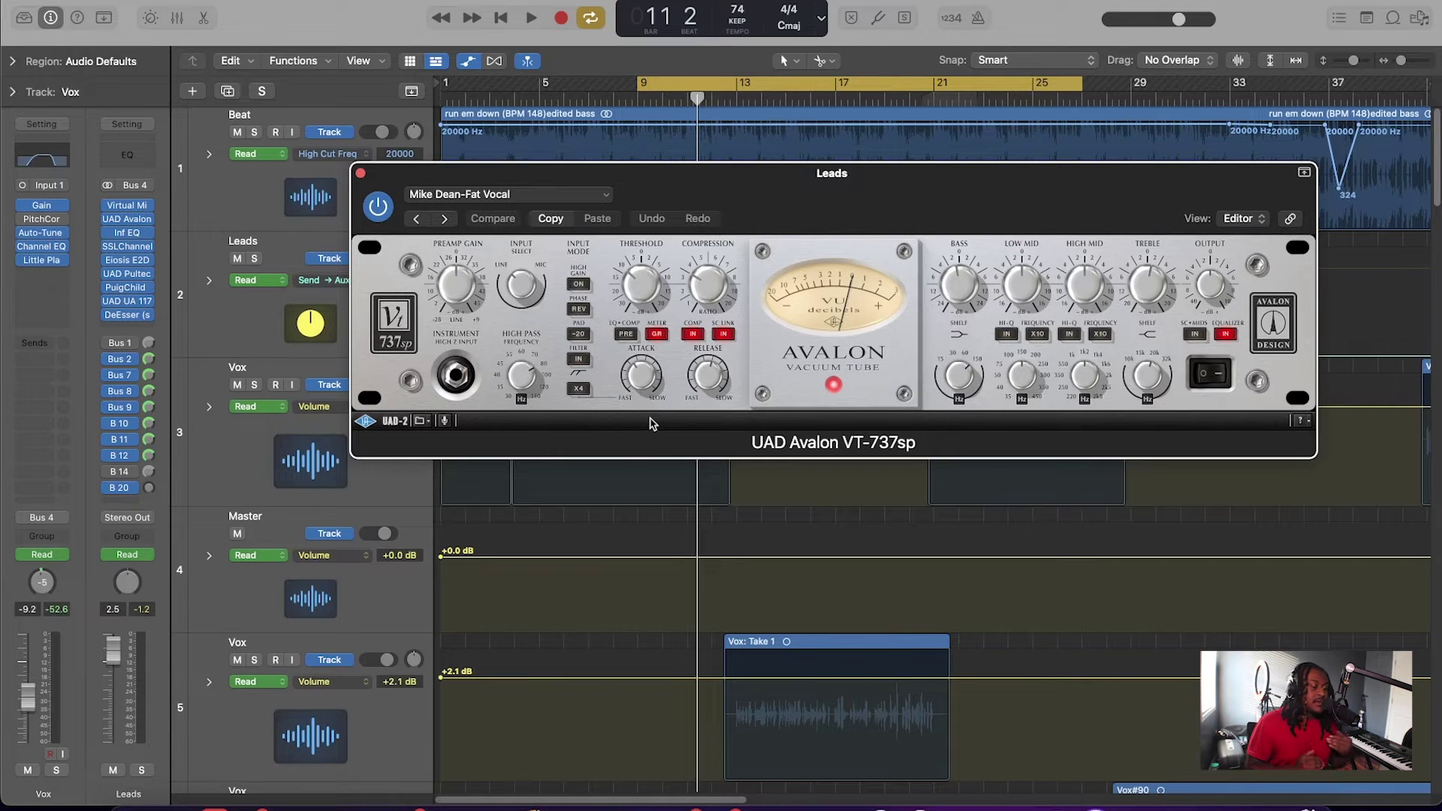
pyautogui.press('space')
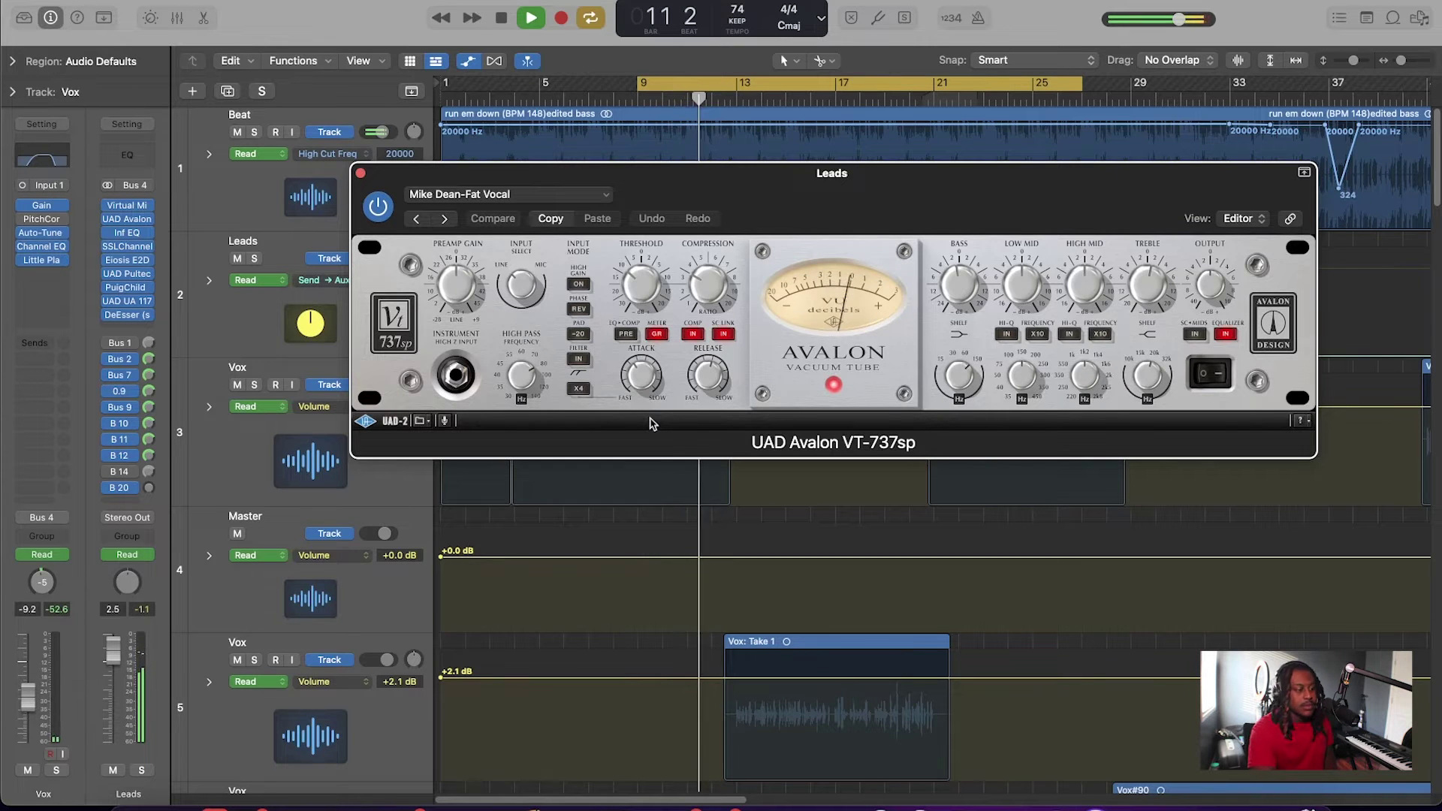
pyautogui.press('space')
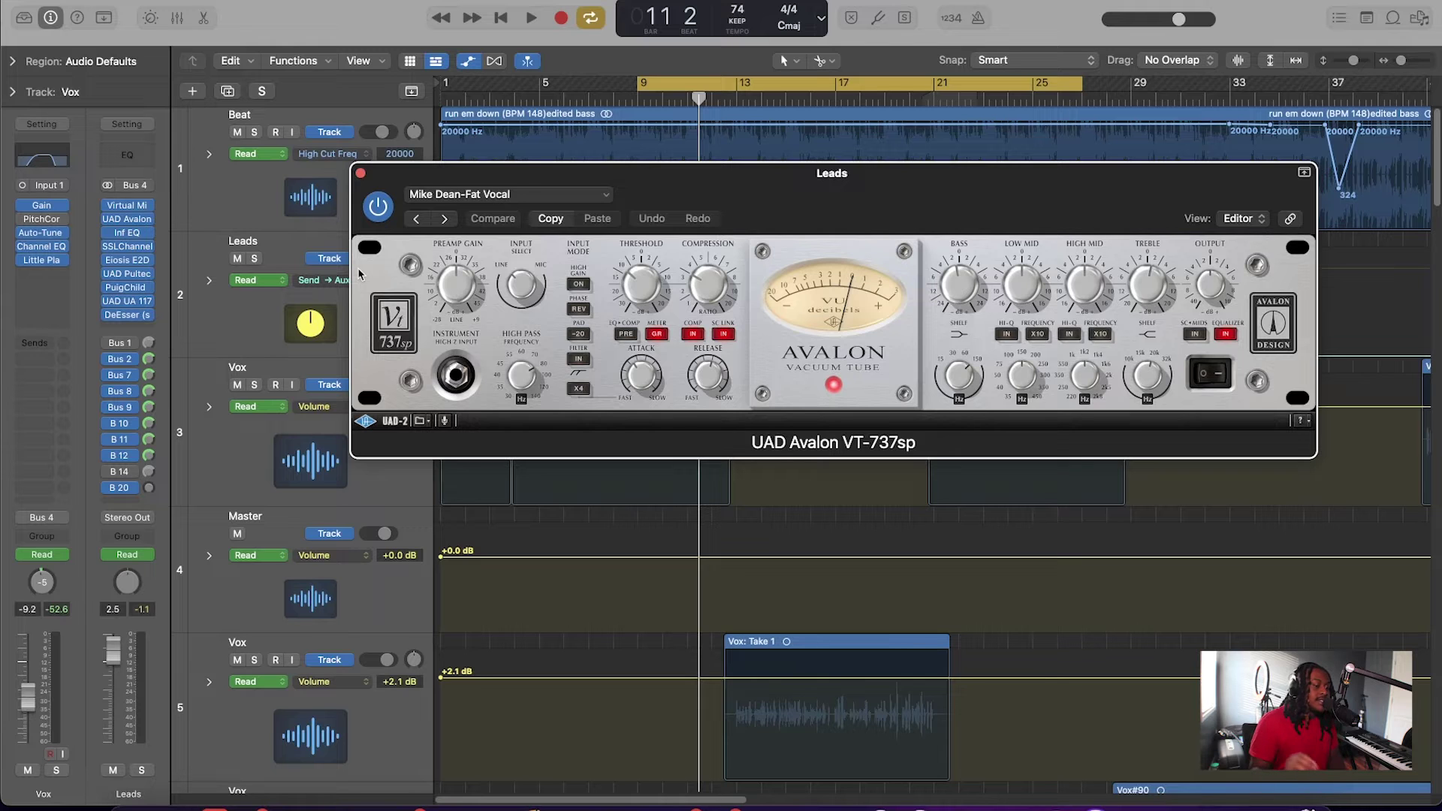
# Open the Infinity EQ on the Leads channel, close the Avalon window, and reposition the EQ clear of the track headers.
pyautogui.moveTo(131, 236)
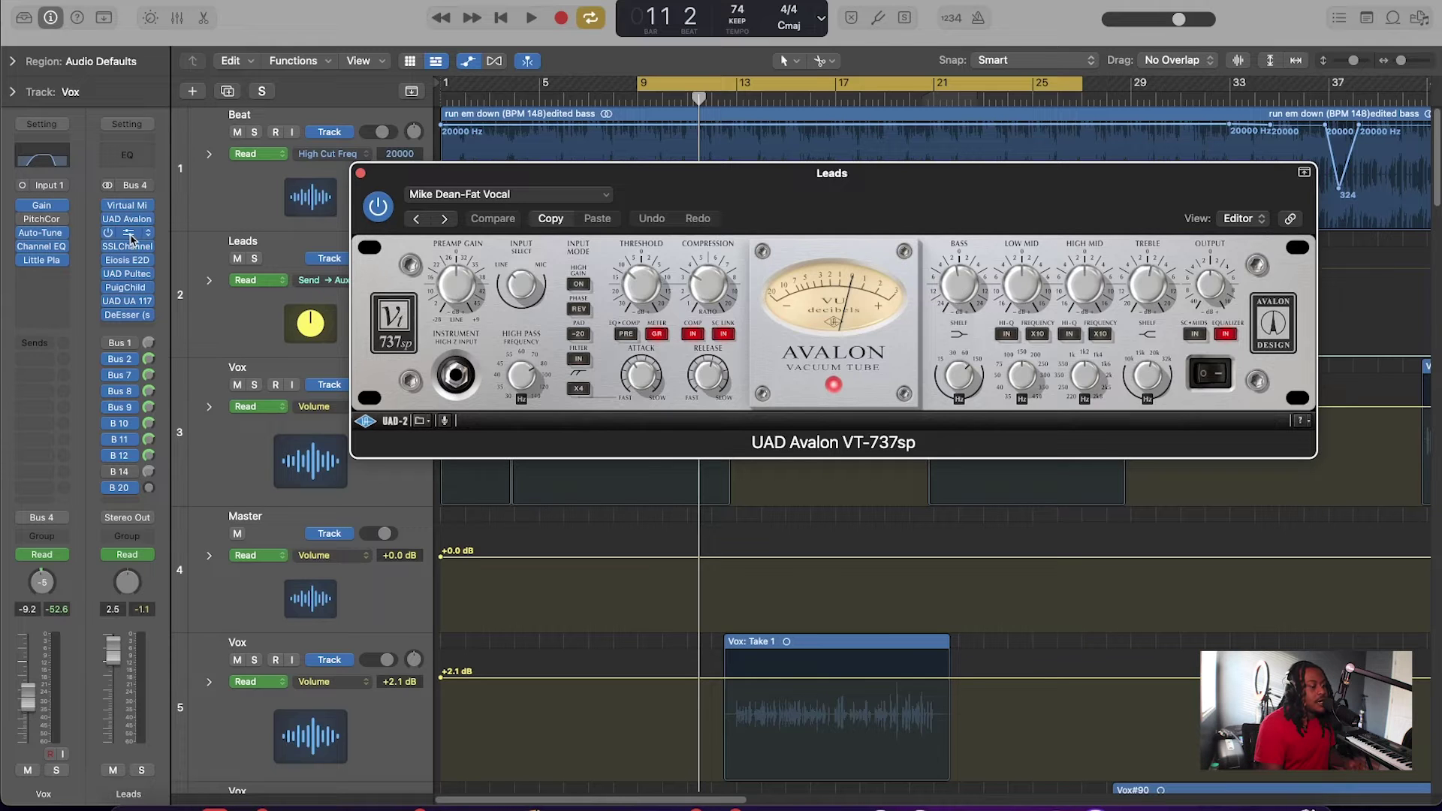
pyautogui.click(131, 235)
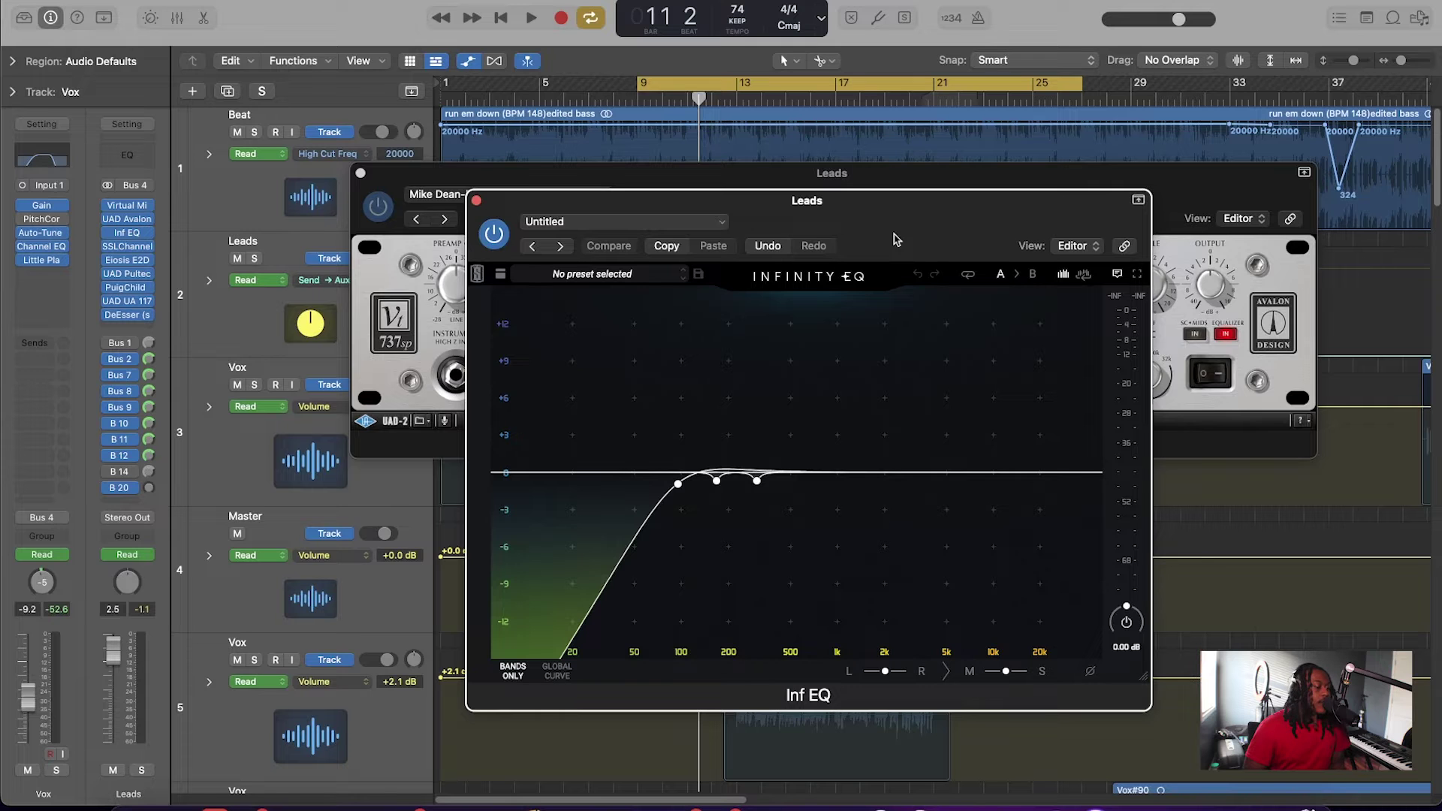
pyautogui.moveTo(898, 174); pyautogui.dragTo(895, 88)
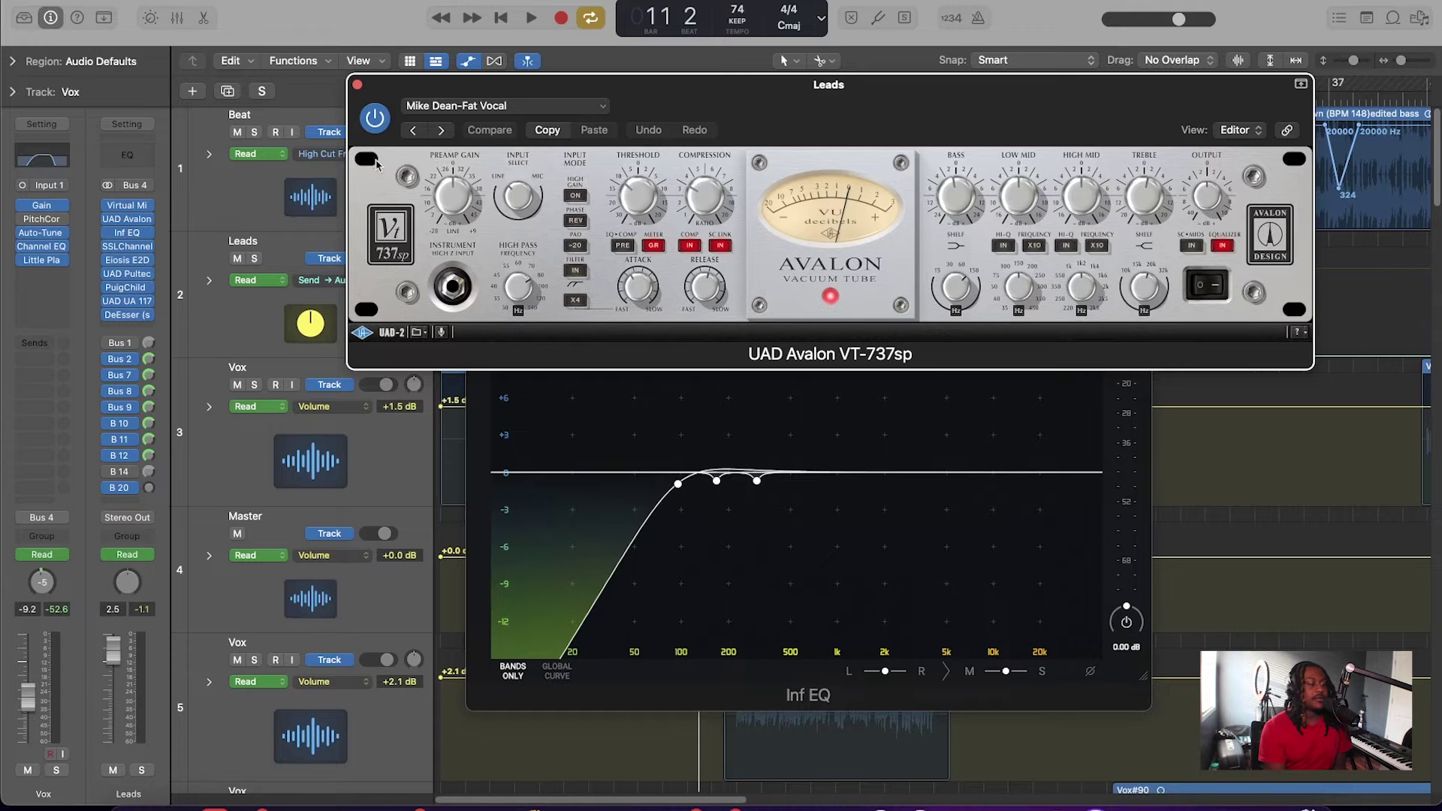
pyautogui.click(357, 86)
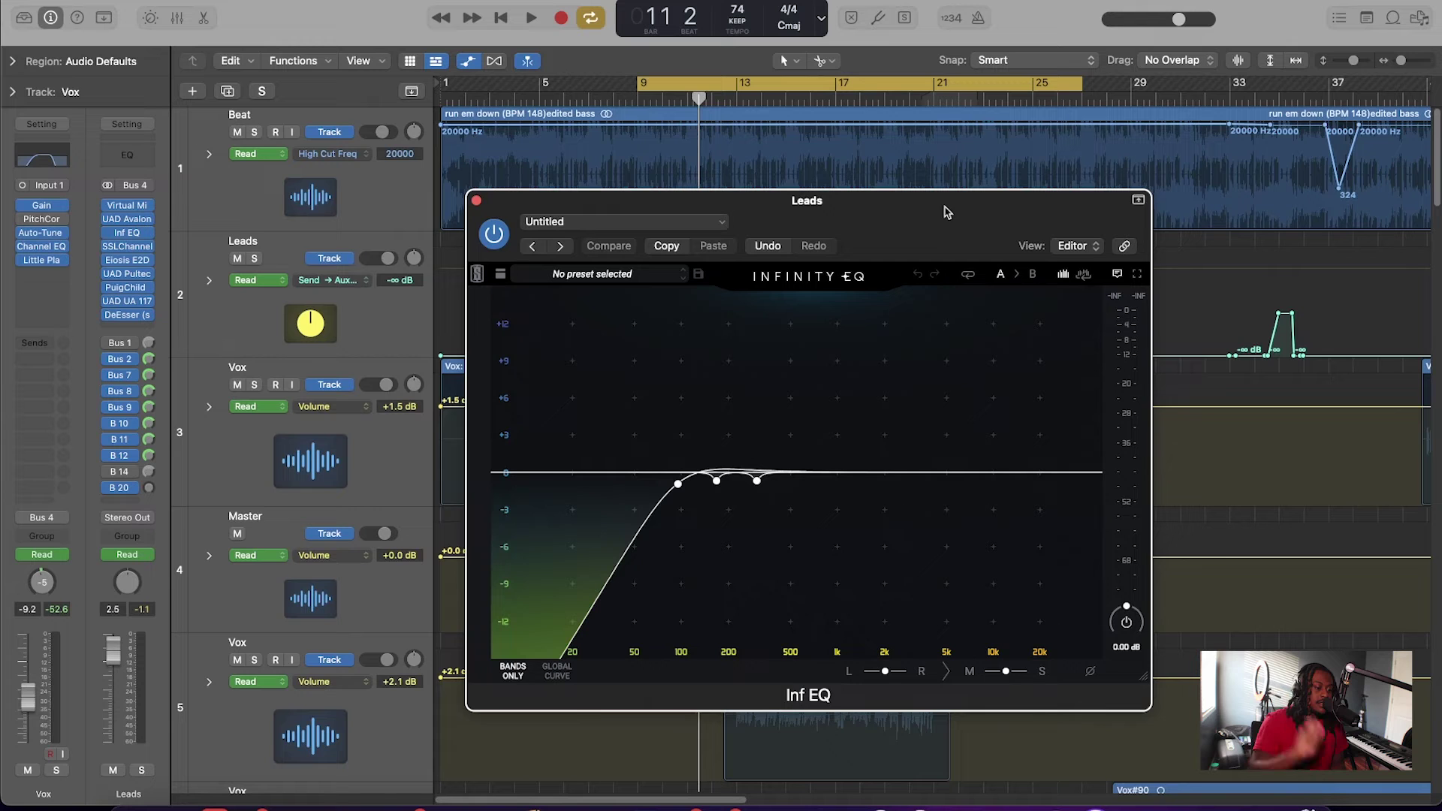
pyautogui.moveTo(913, 224); pyautogui.dragTo(1026, 239)
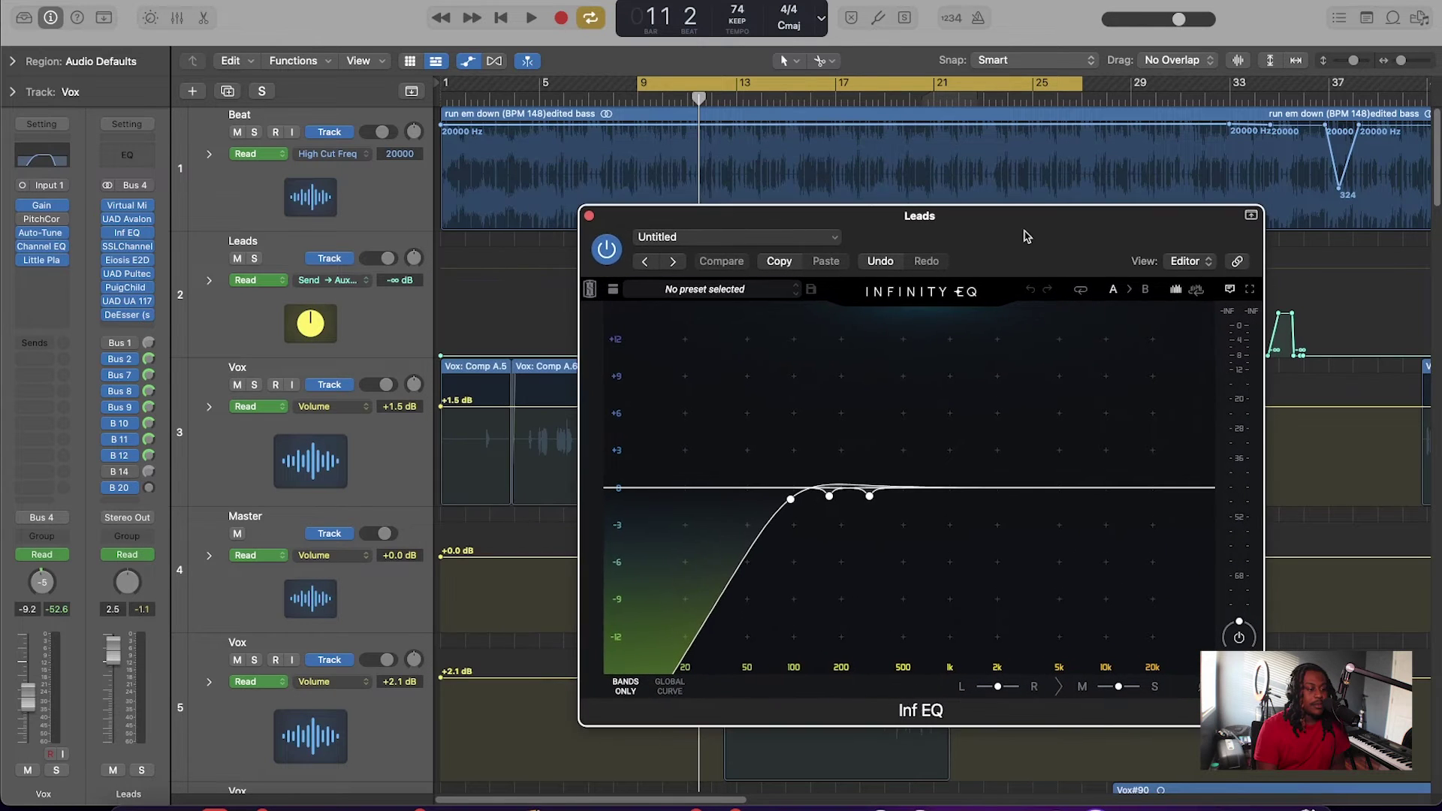
# Solo the Leads track and add a new Infinity EQ band at 1.27 kHz during playback from bar 9.
pyautogui.click(256, 260)
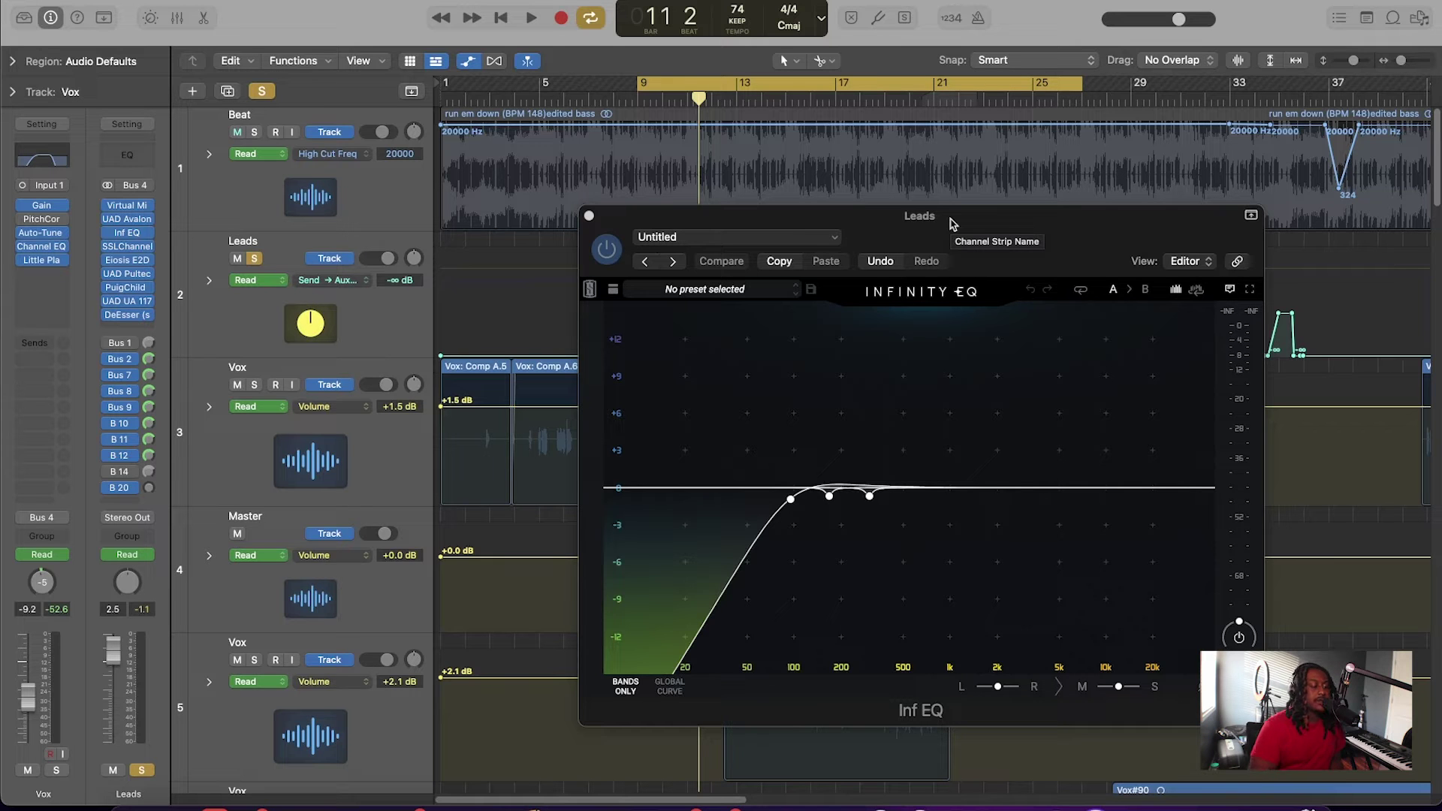
pyautogui.press('space')
pyautogui.press('n')
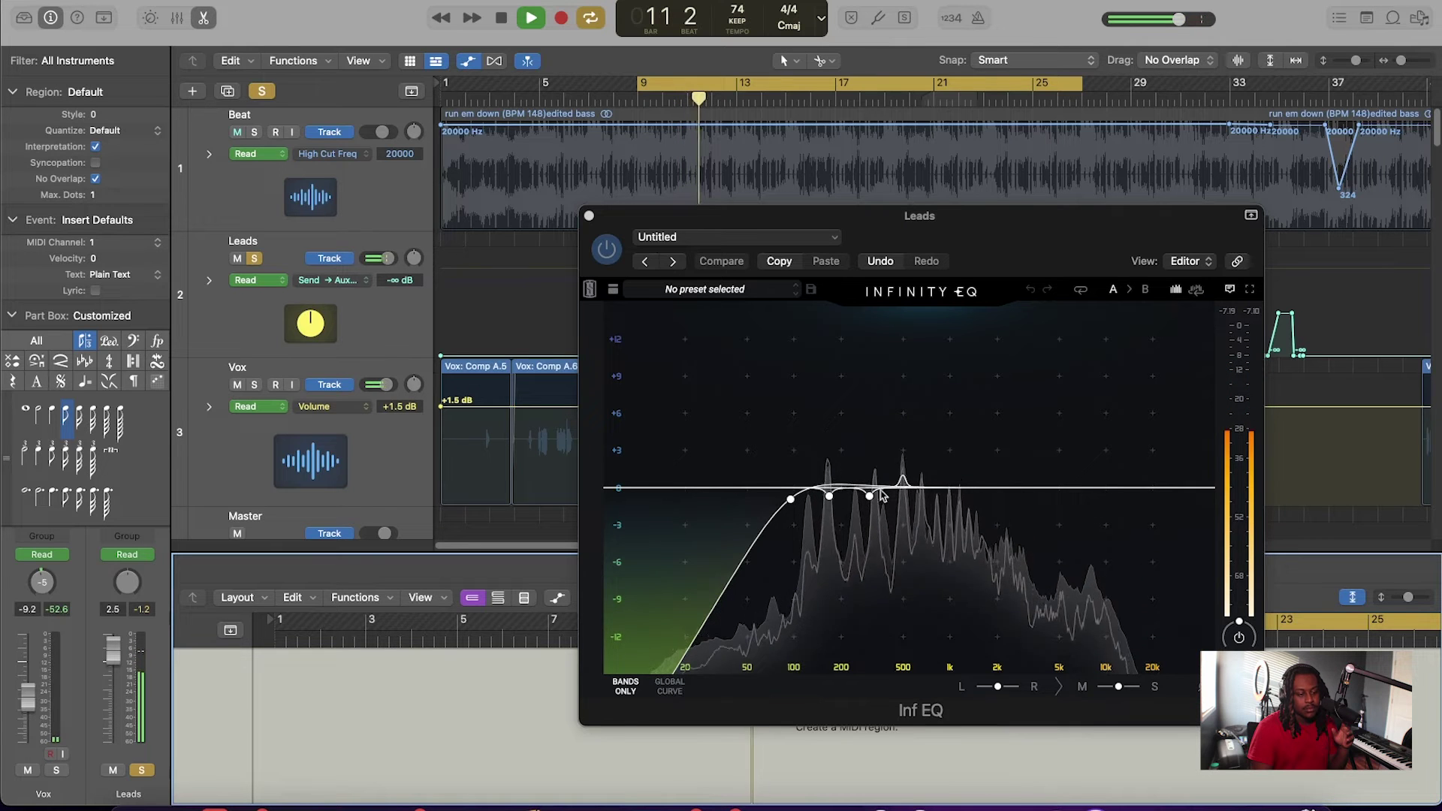
pyautogui.click(966, 489)
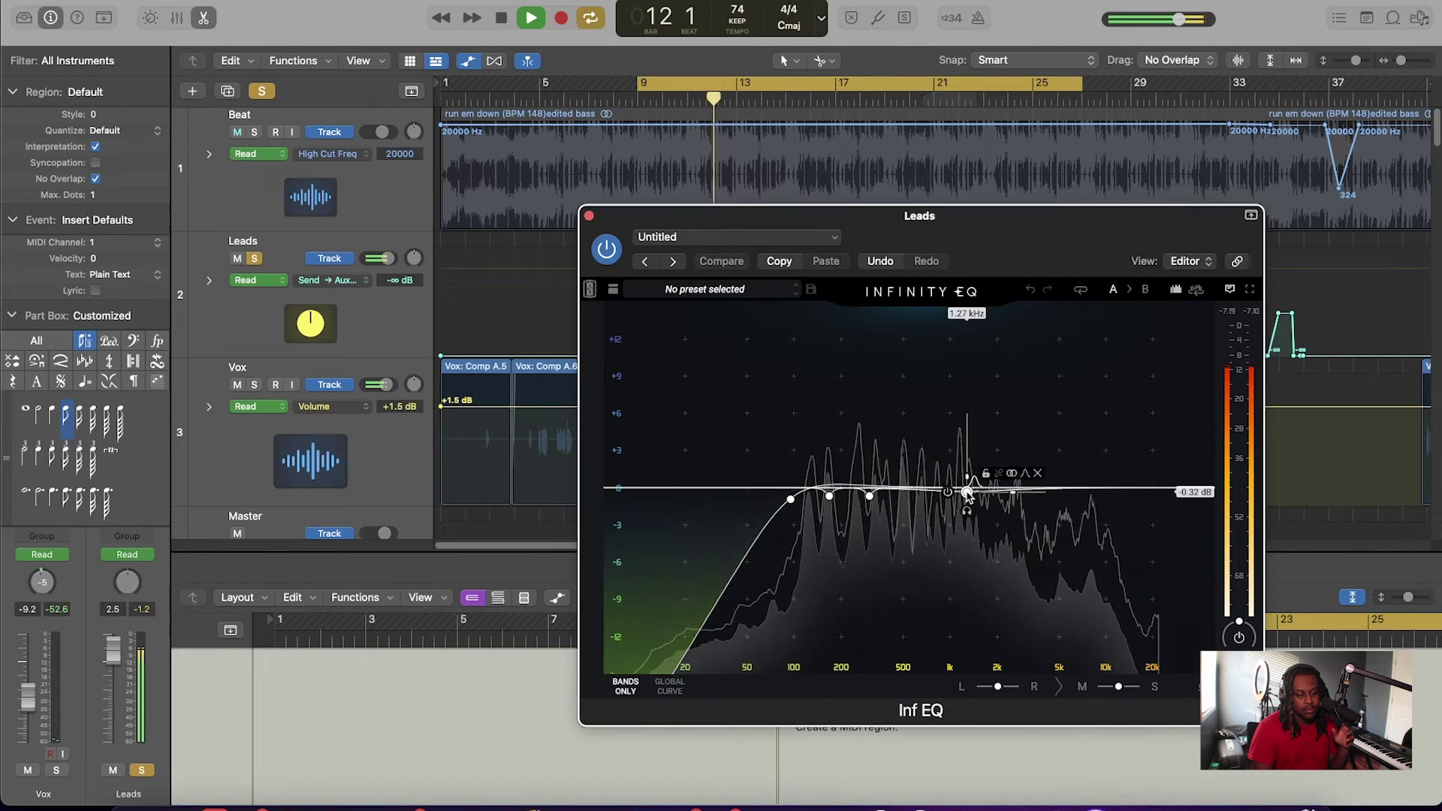
pyautogui.press('space')
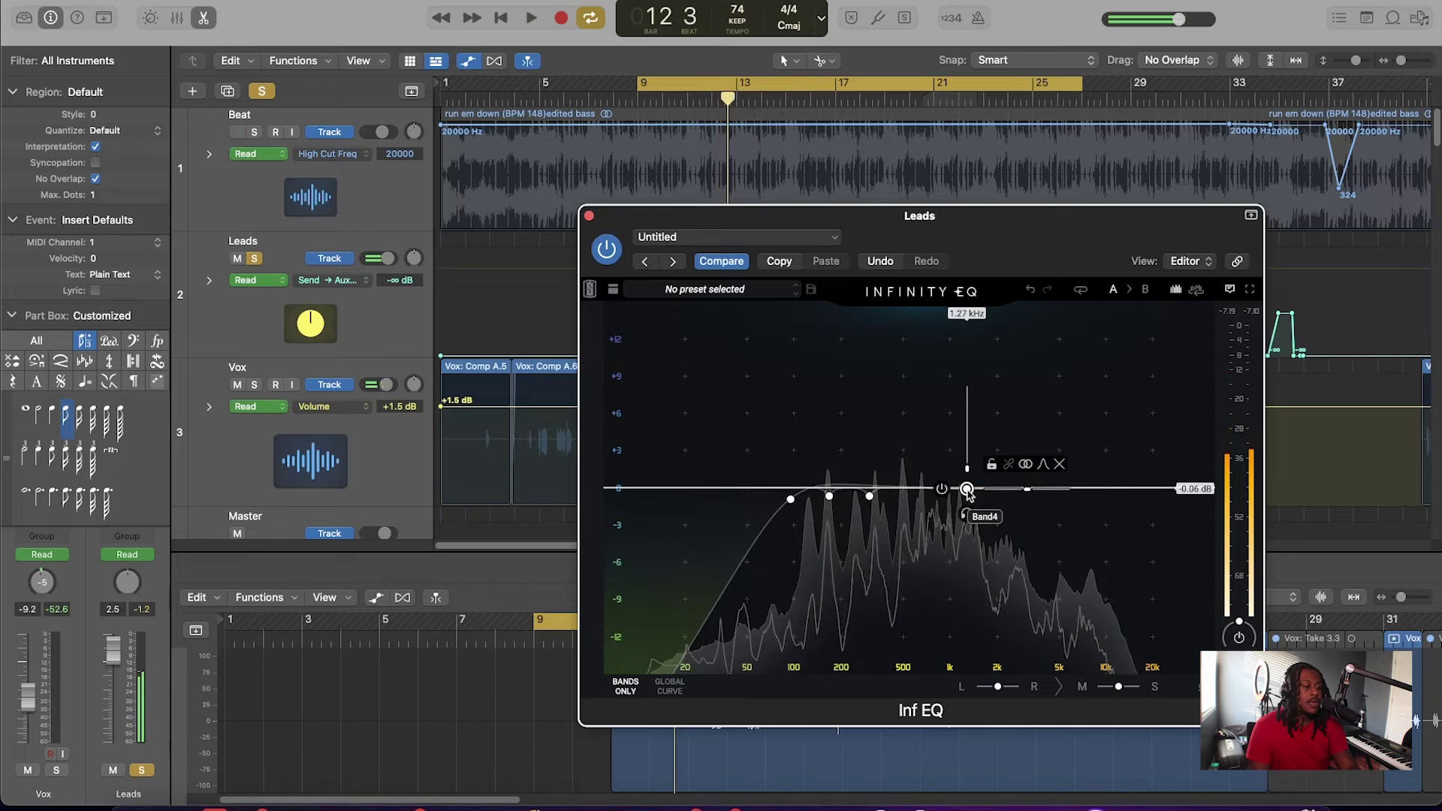
# Try sweeping the new EQ band with boosts up to +36 dB at 393 Hz, then return it near 0 dB at 711 Hz.
pyautogui.moveTo(966, 489); pyautogui.dragTo(956, 383)
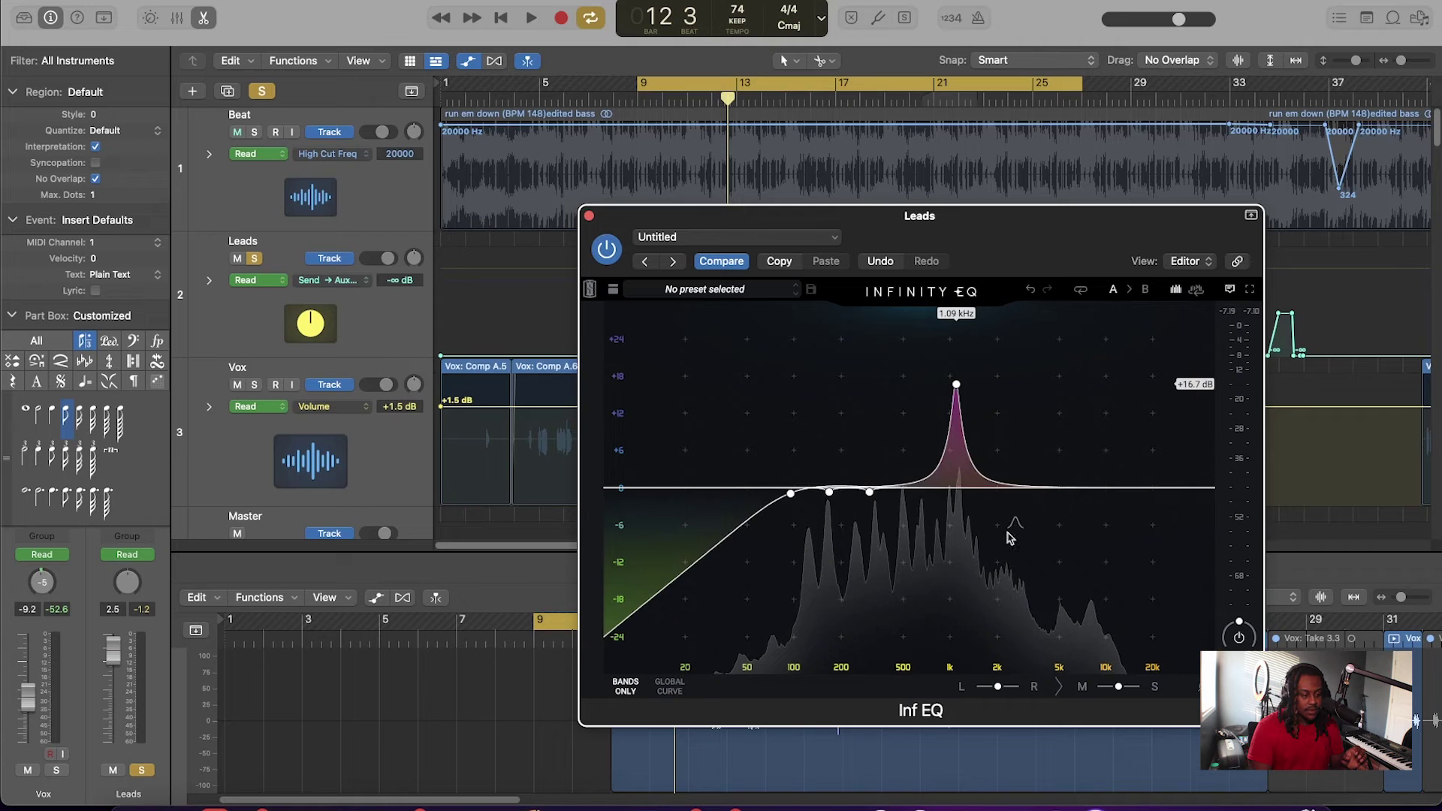
pyautogui.moveTo(958, 392)
pyautogui.moveTo(959, 392); pyautogui.dragTo(911, 339)
pyautogui.moveTo(901, 345)
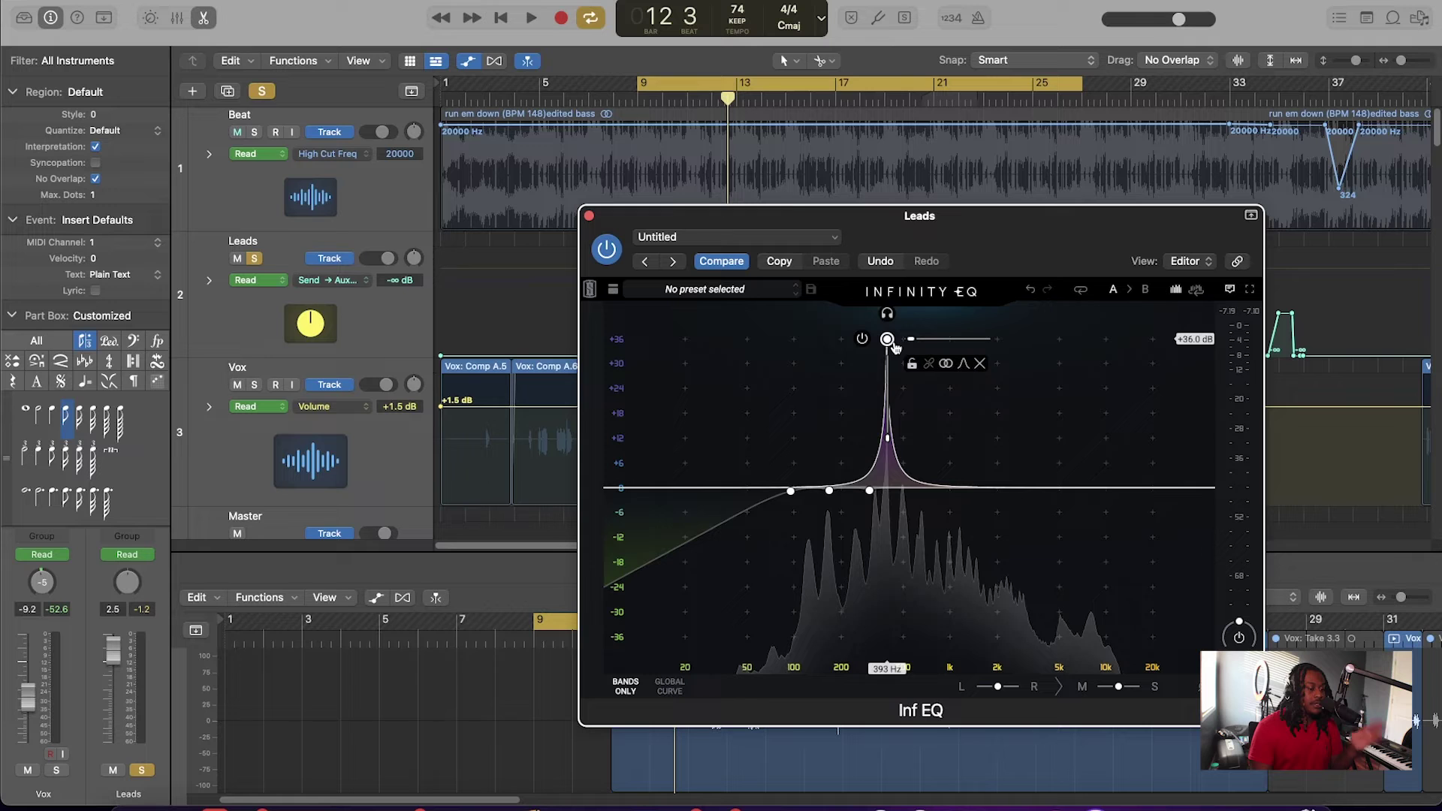
pyautogui.moveTo(887, 339); pyautogui.dragTo(929, 466)
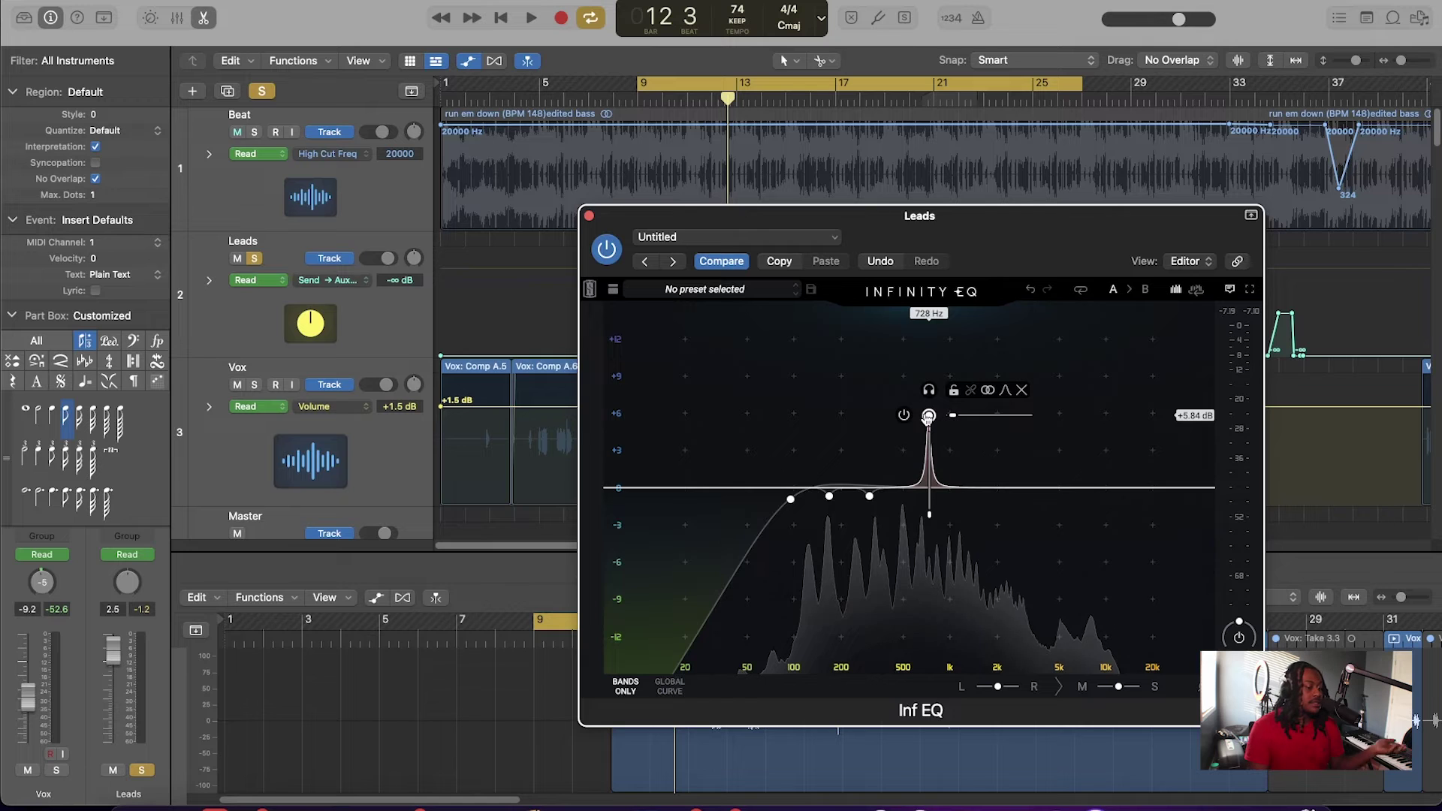
pyautogui.moveTo(929, 417); pyautogui.dragTo(926, 483)
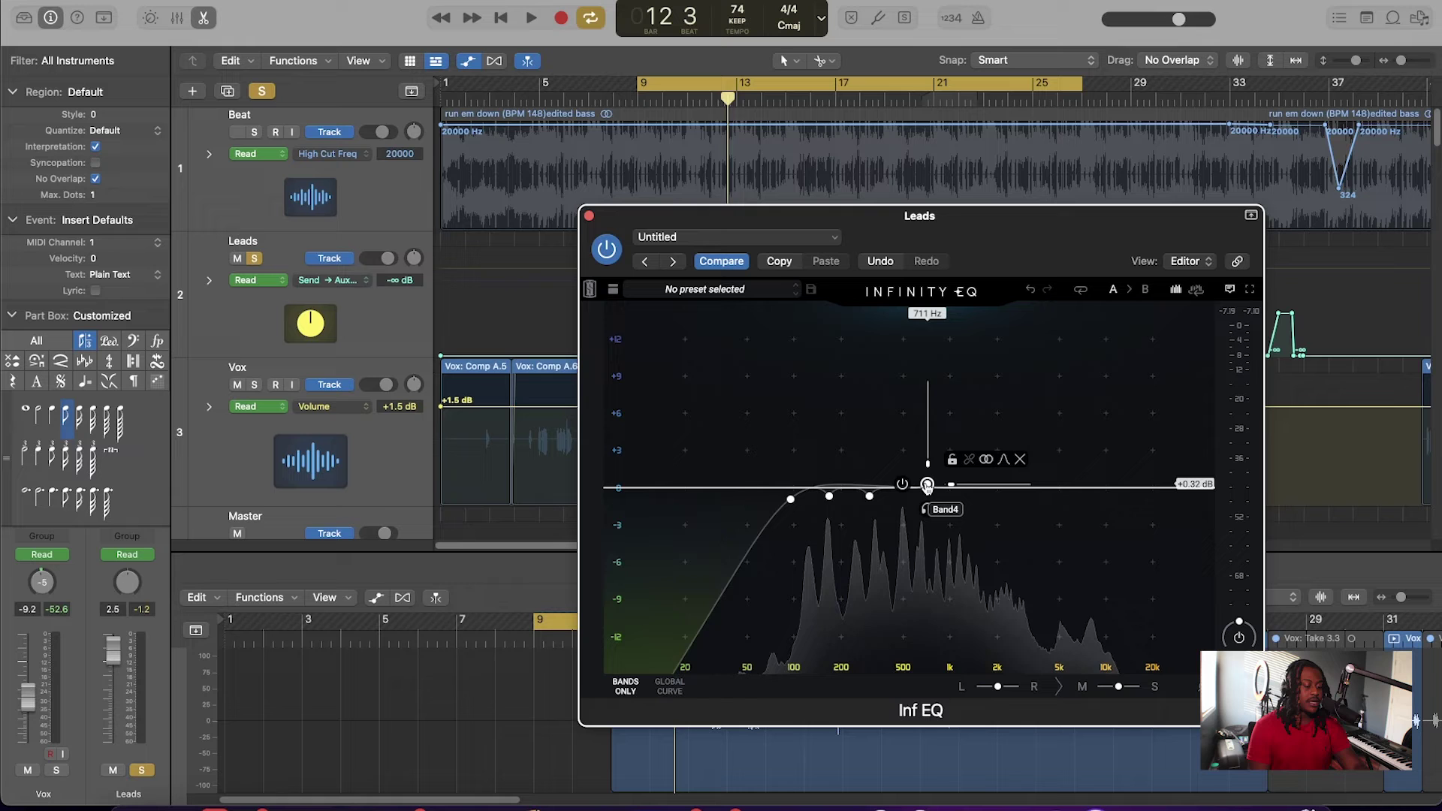
# Sweep the band at +36 dB during soloed playback, then set it to a 0.75 dB cut at 200 Hz.
pyautogui.press('space')
pyautogui.moveTo(927, 485); pyautogui.dragTo(836, 339)
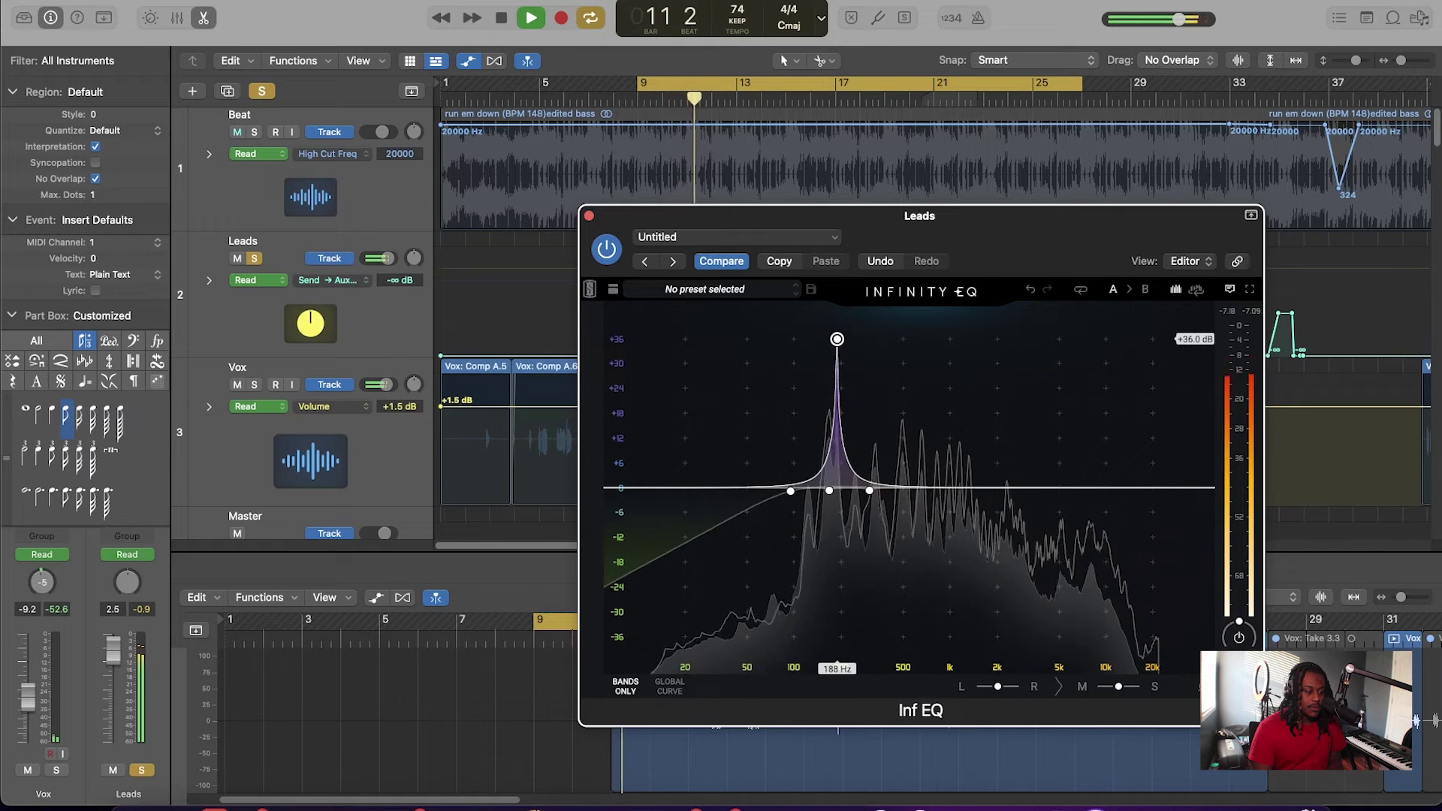
pyautogui.moveTo(837, 338); pyautogui.dragTo(838, 491)
pyautogui.press('space')
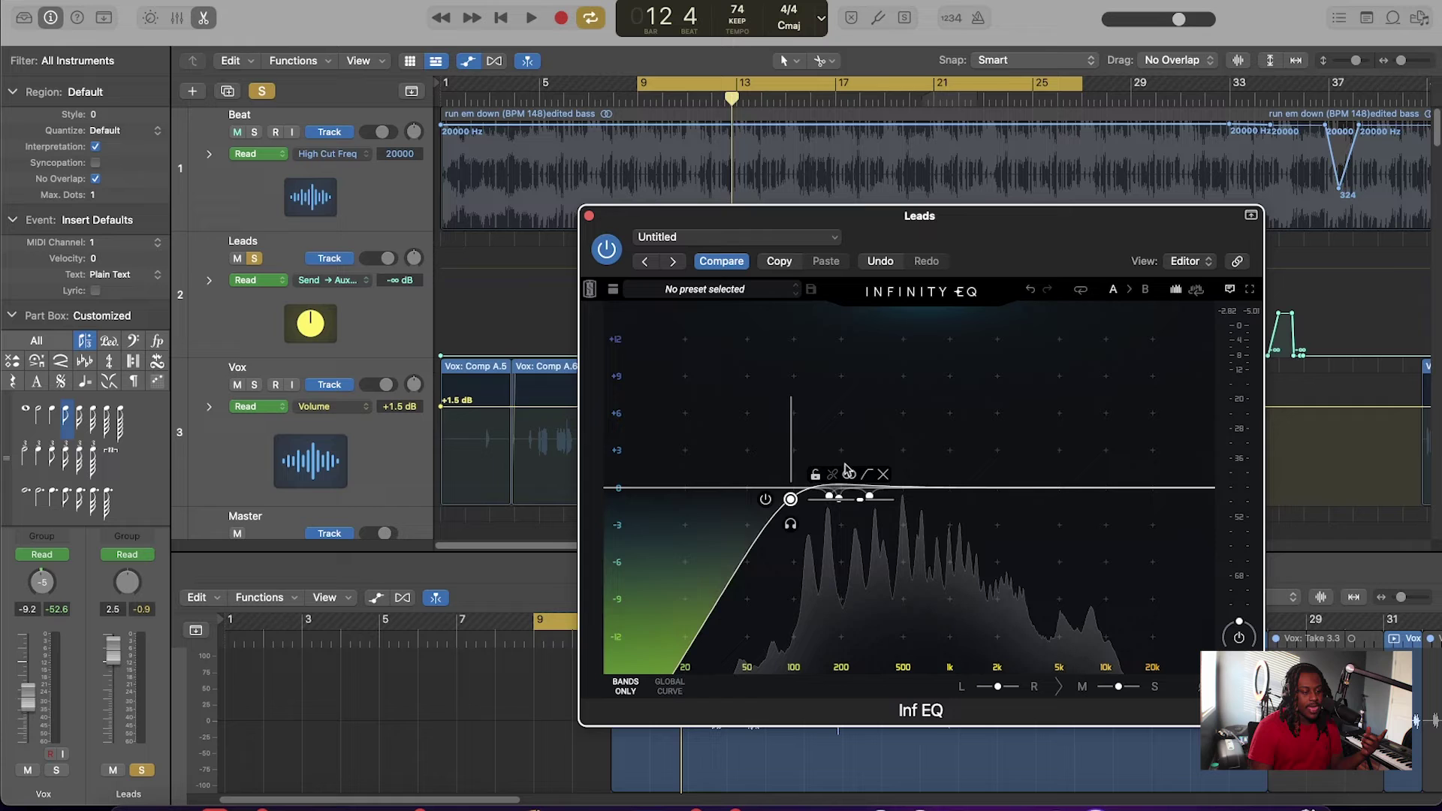
pyautogui.moveTo(839, 497)
pyautogui.mouseDown()
pyautogui.moveTo(827, 360)
pyautogui.moveTo(841, 497)
pyautogui.mouseUp()
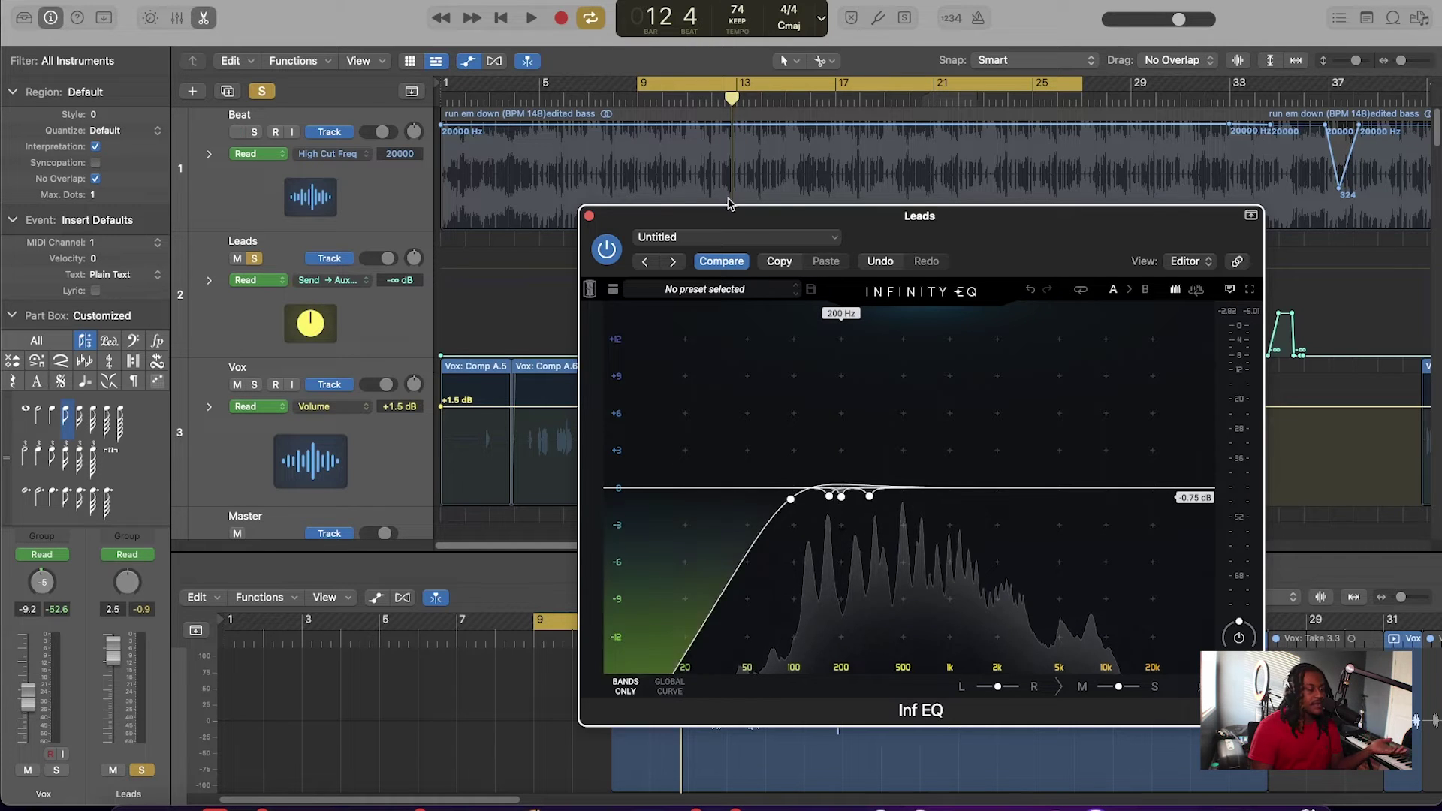
# Compare the soloed Leads with the Infinity EQ bypassed and re-enabled during playback from bar 9.
pyautogui.press('space')
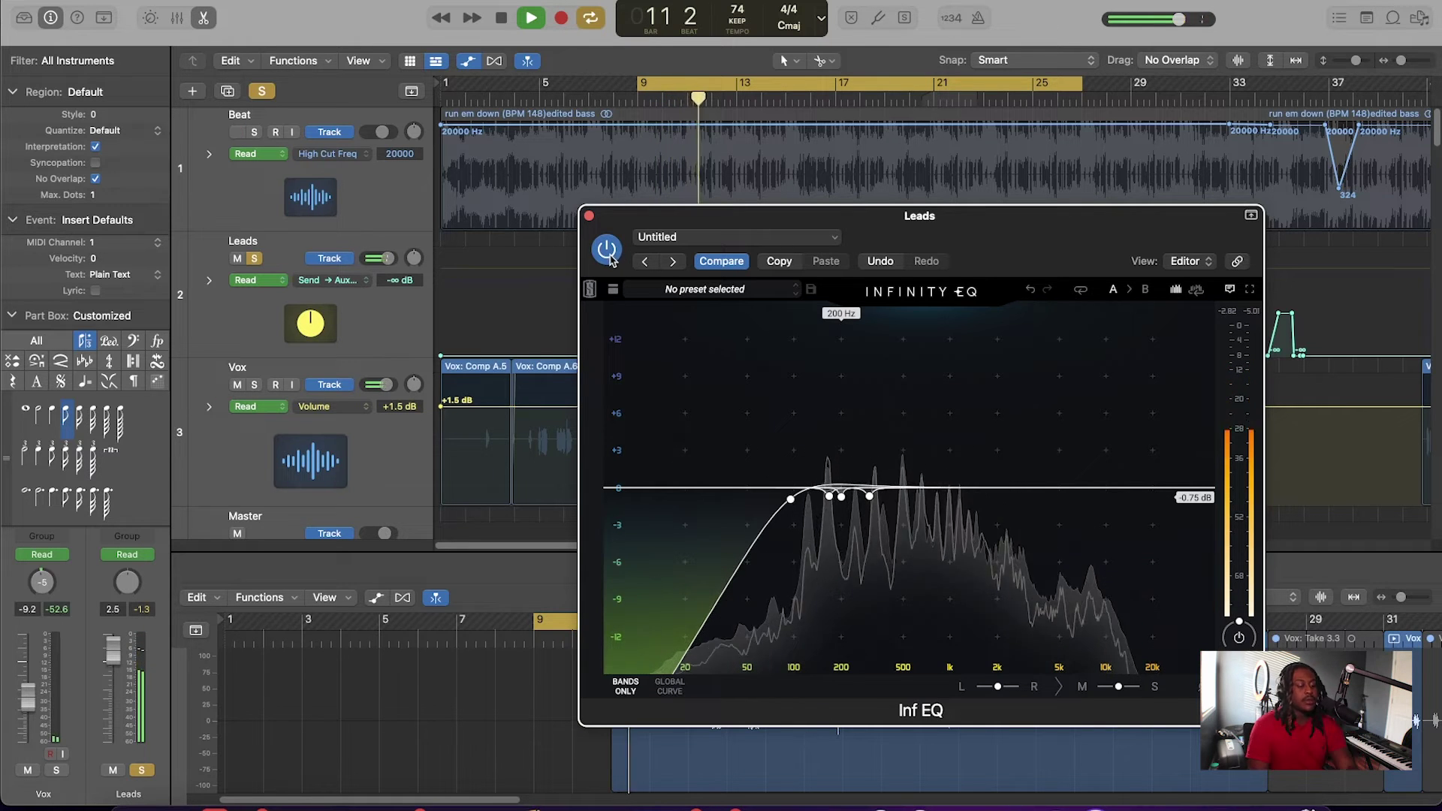
pyautogui.click(608, 252)
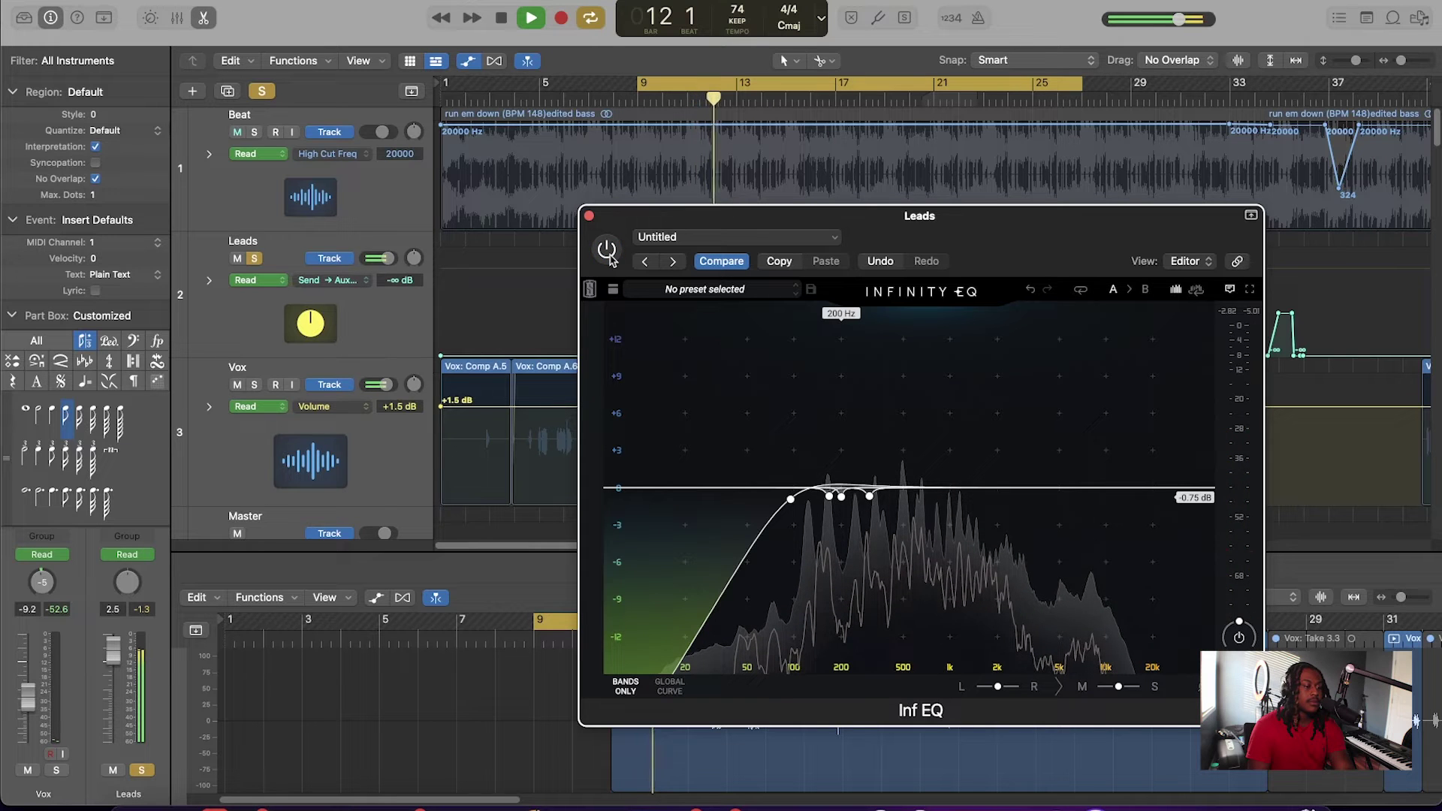
pyautogui.press('space')
pyautogui.press('space')
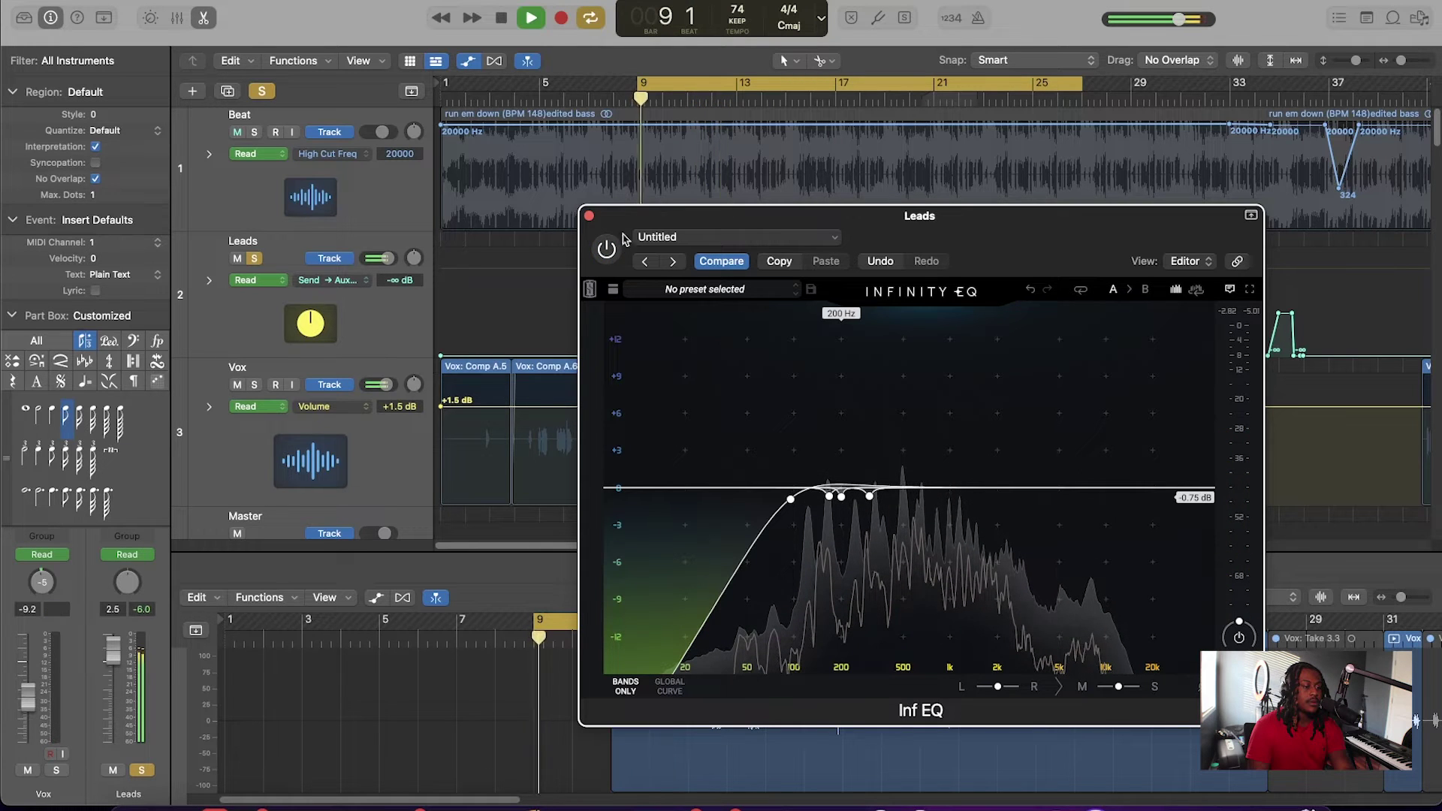
pyautogui.click(608, 253)
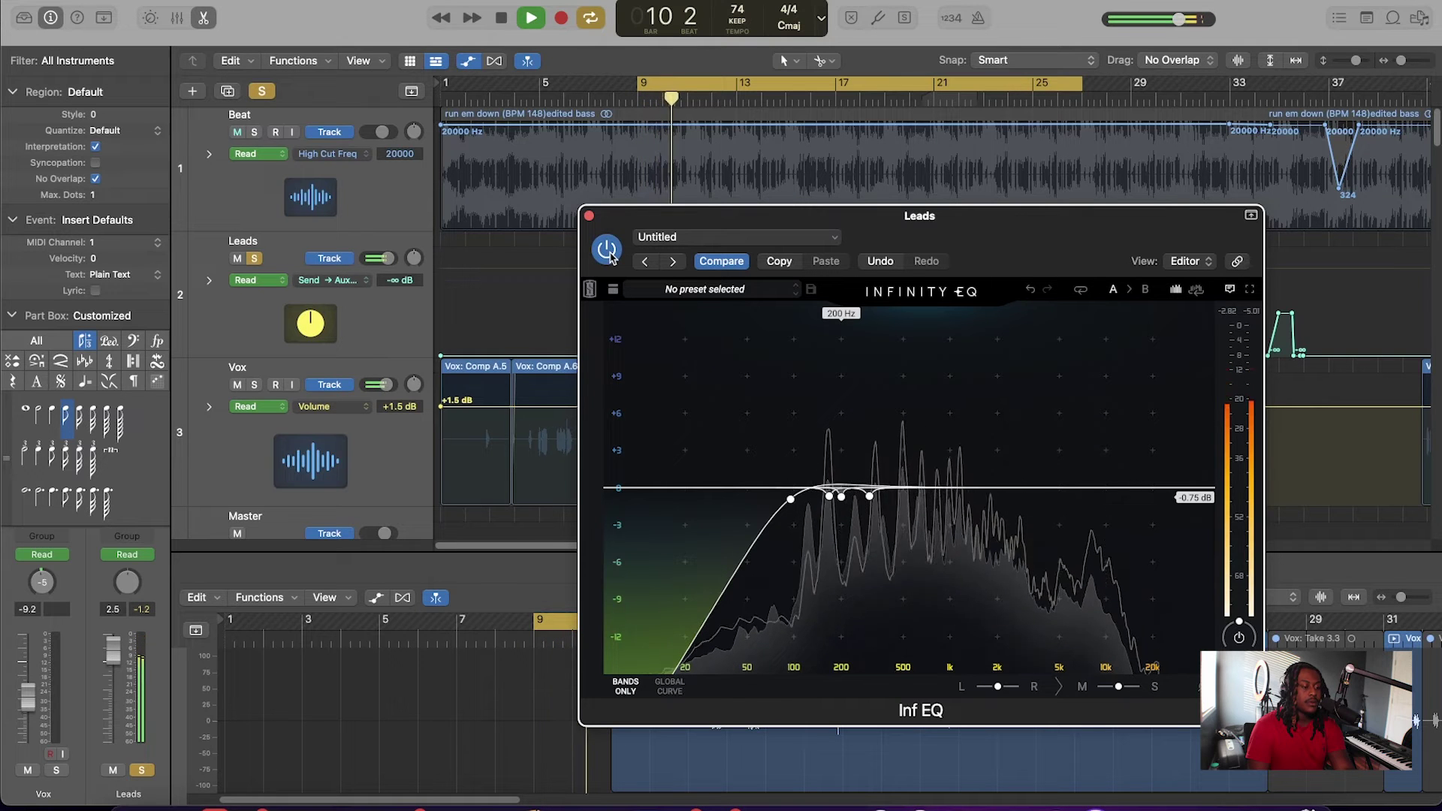
pyautogui.press('space')
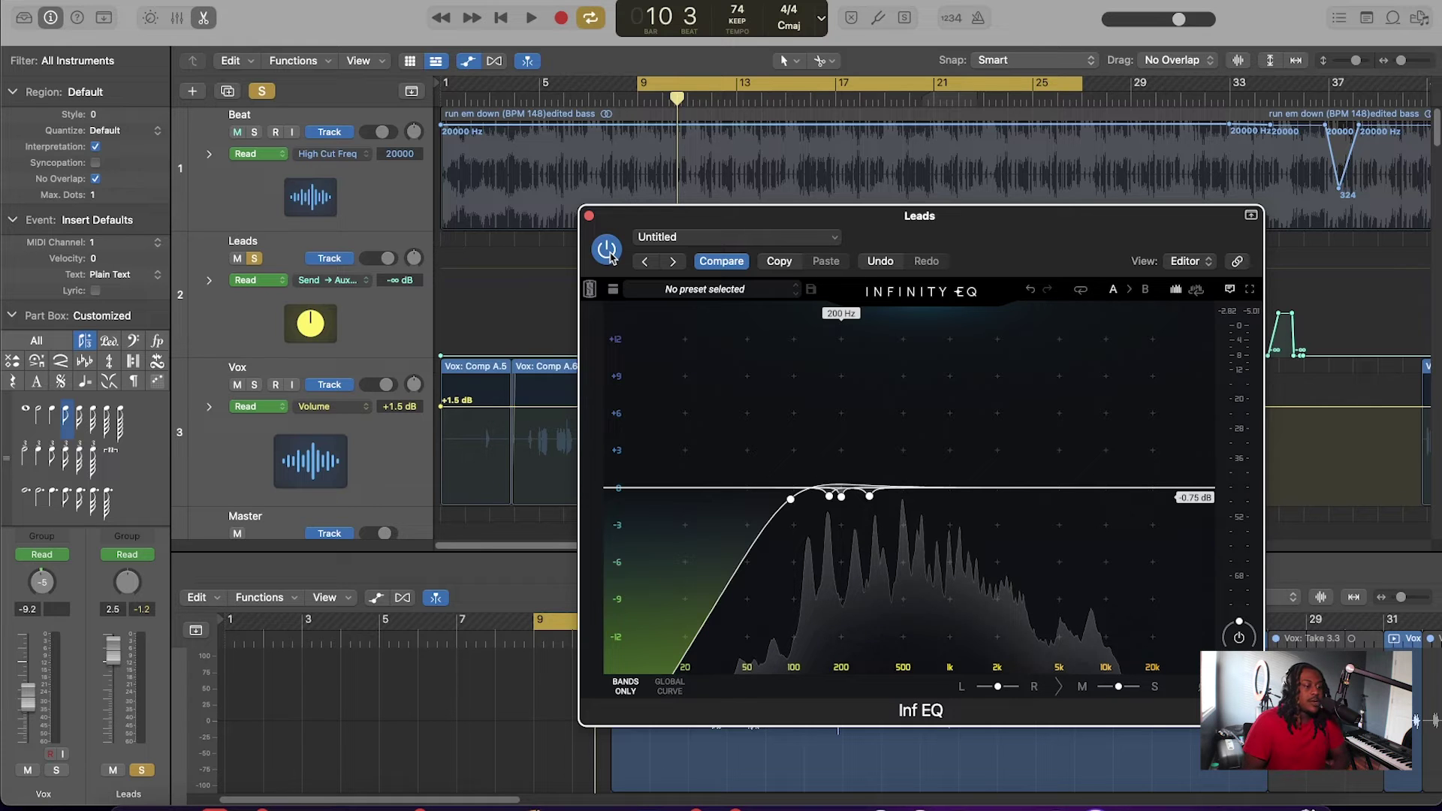
# Close the Infinity EQ window and select the Leads track to show its channel strip.
pyautogui.click(588, 216)
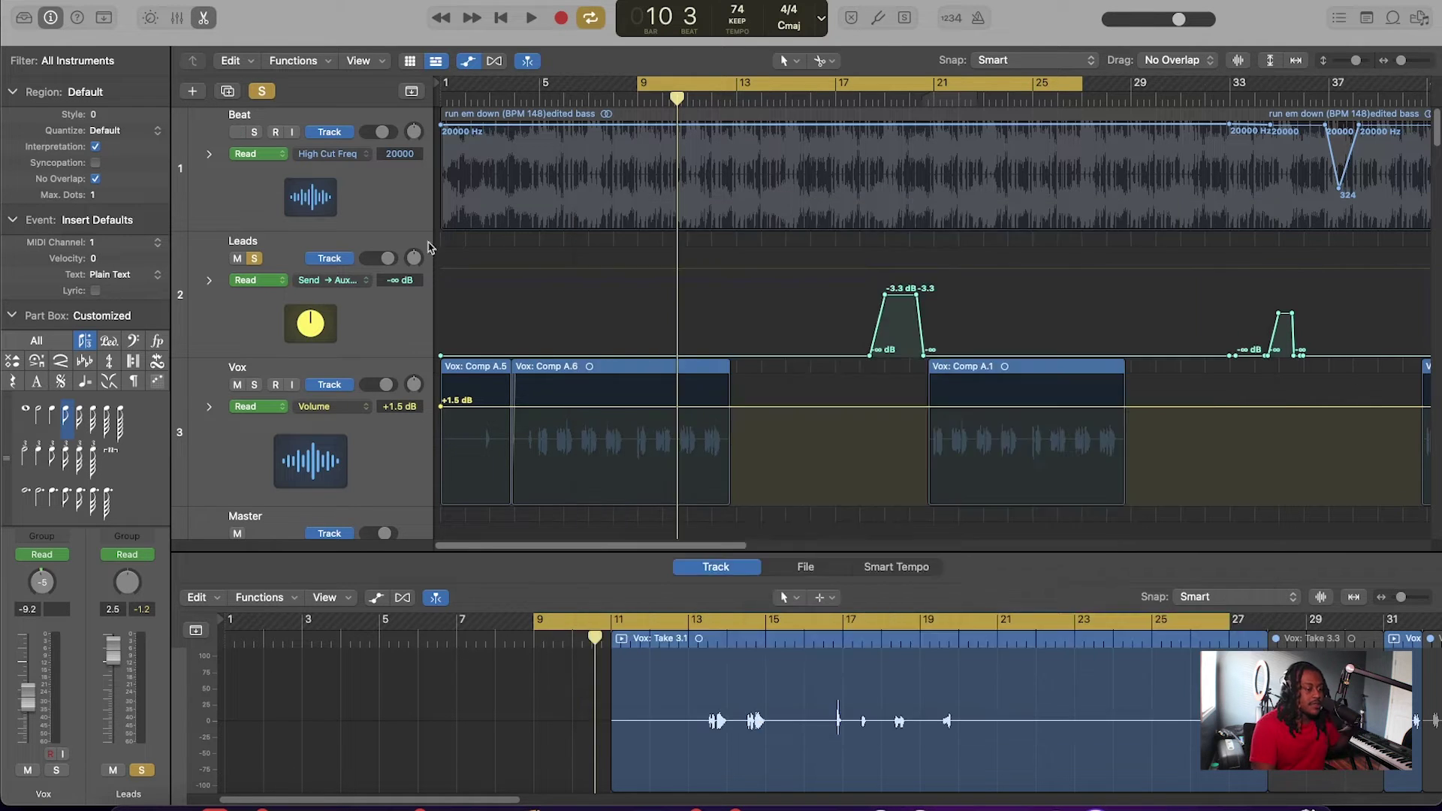
pyautogui.click(335, 336)
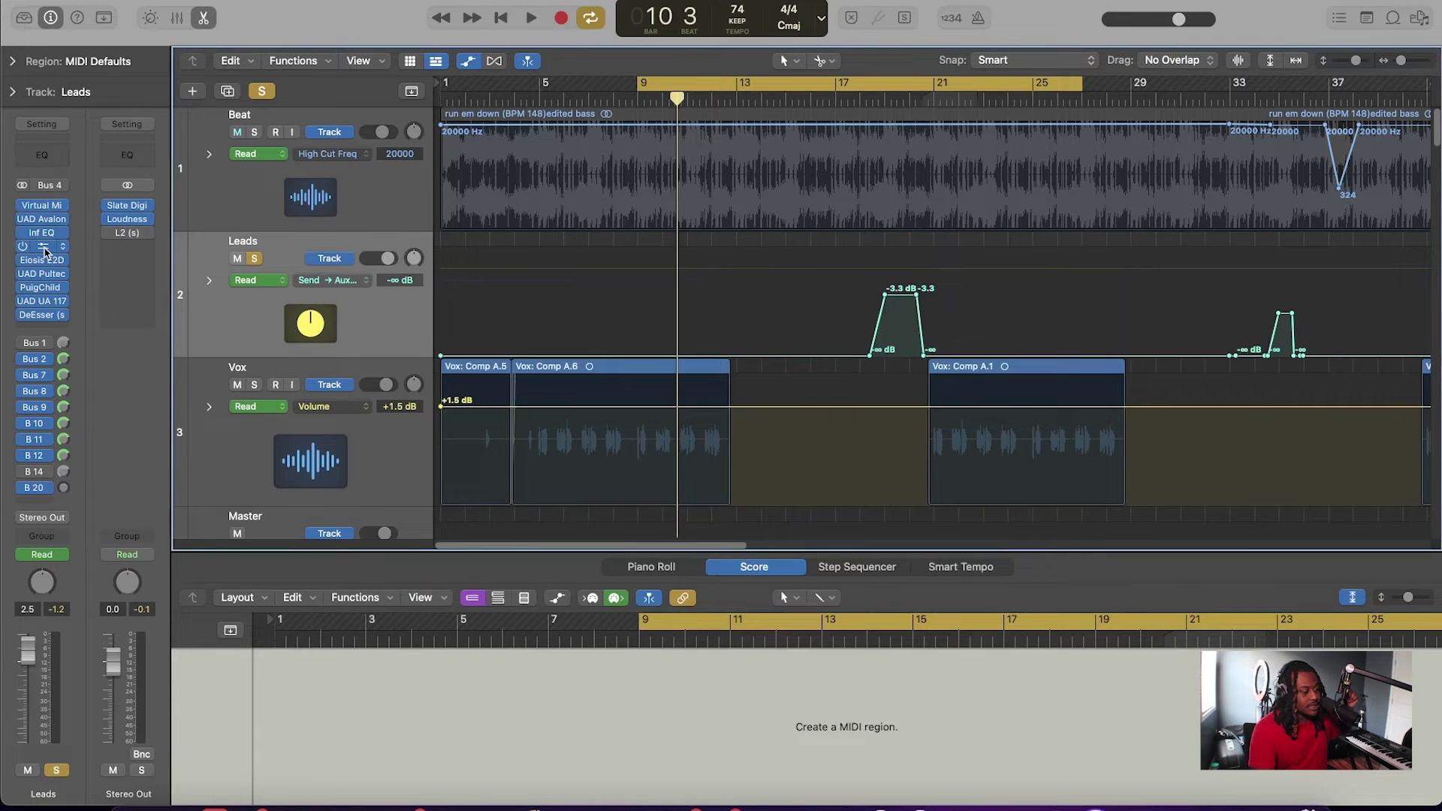
# Open the SSLChannel insert on Leads and audition the vocals from bar 9, first soloed and finally with the full mix.
pyautogui.click(44, 249)
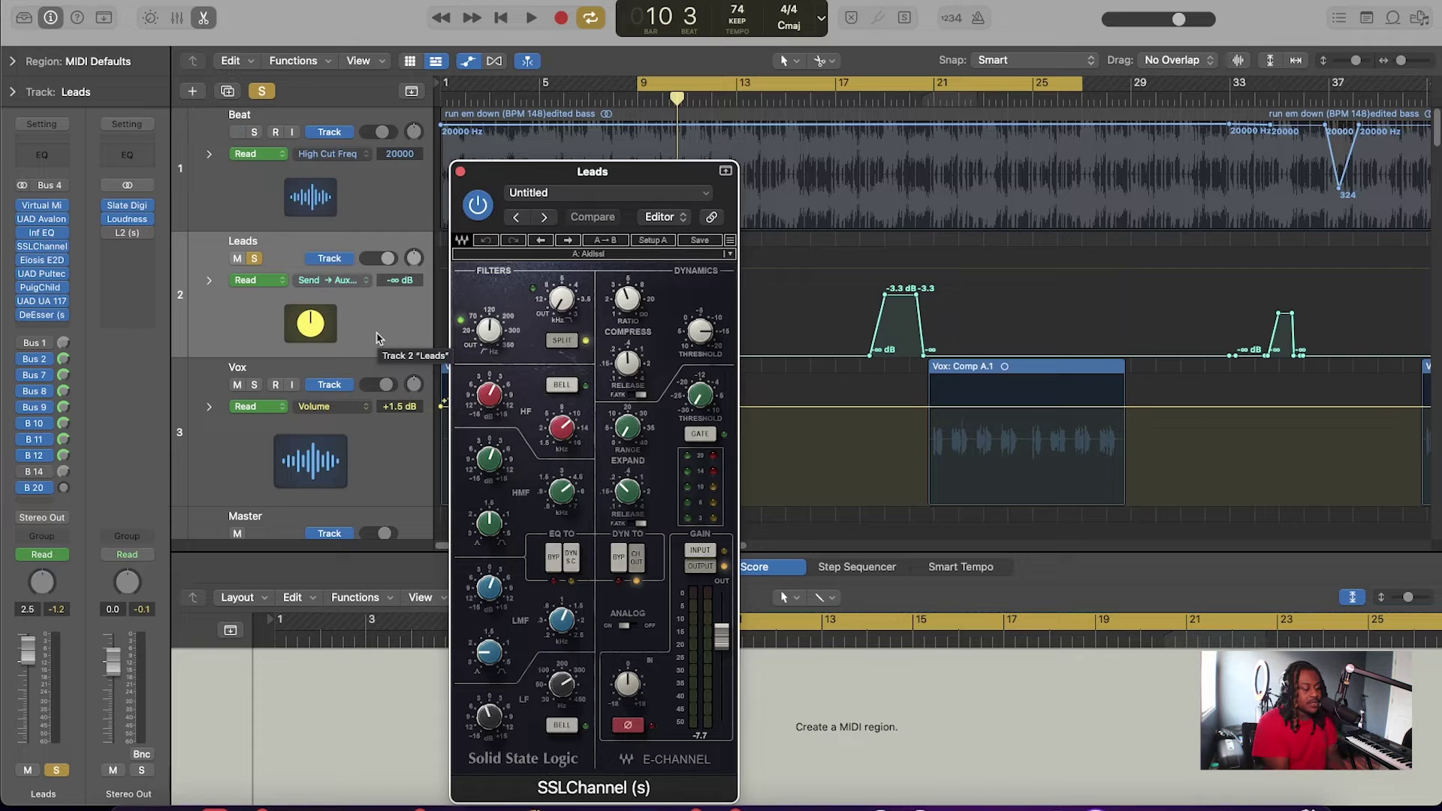
pyautogui.press('space')
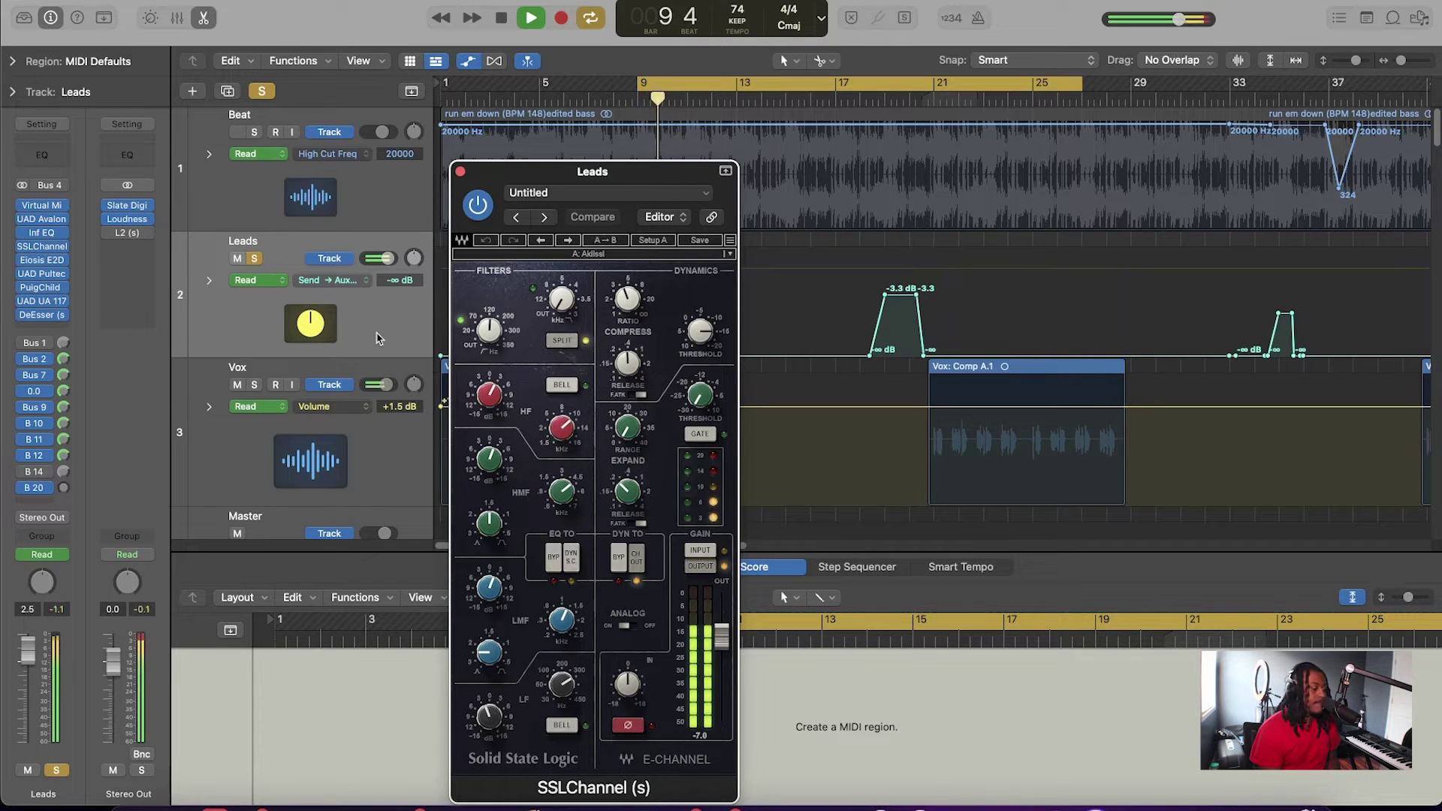
pyautogui.click(260, 92)
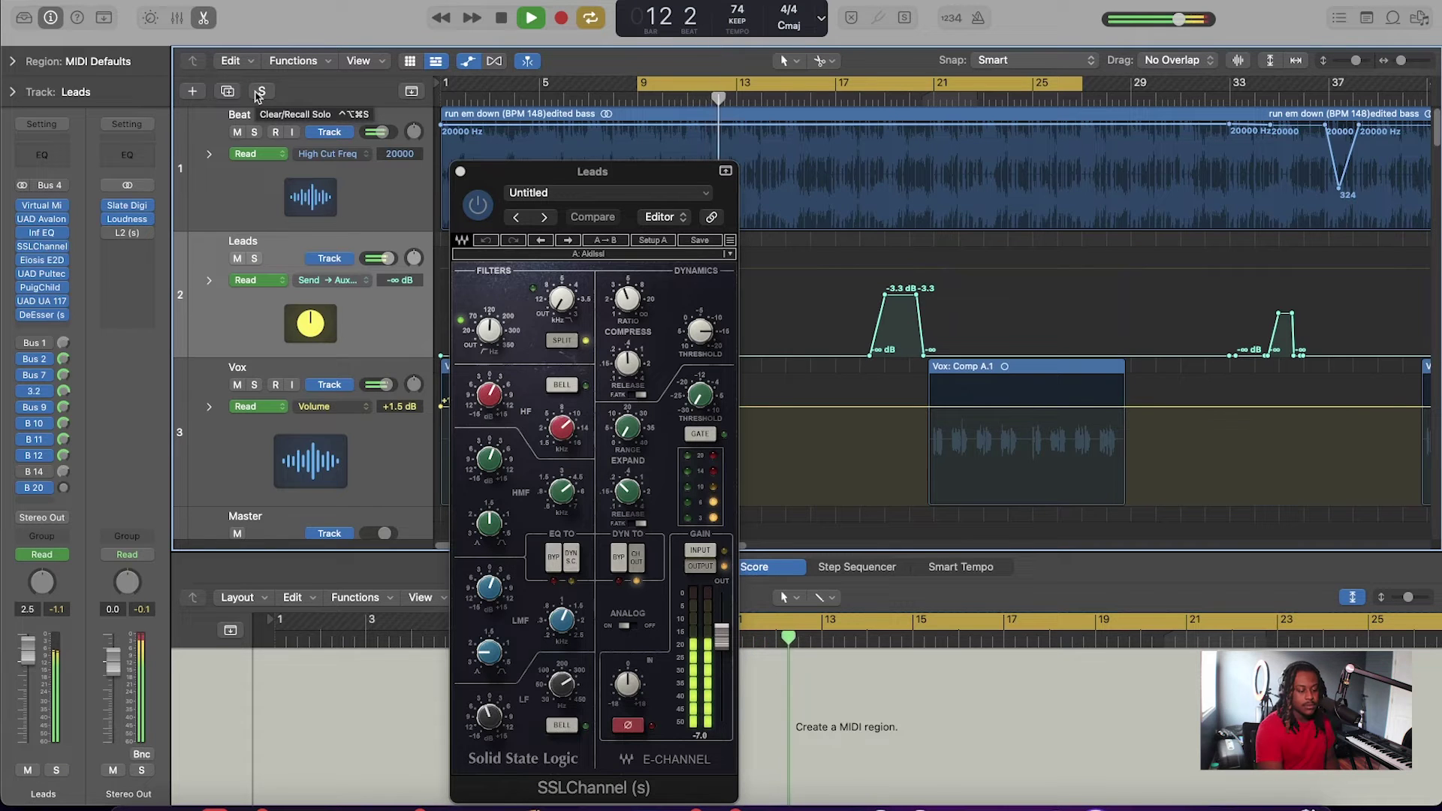
pyautogui.press('space')
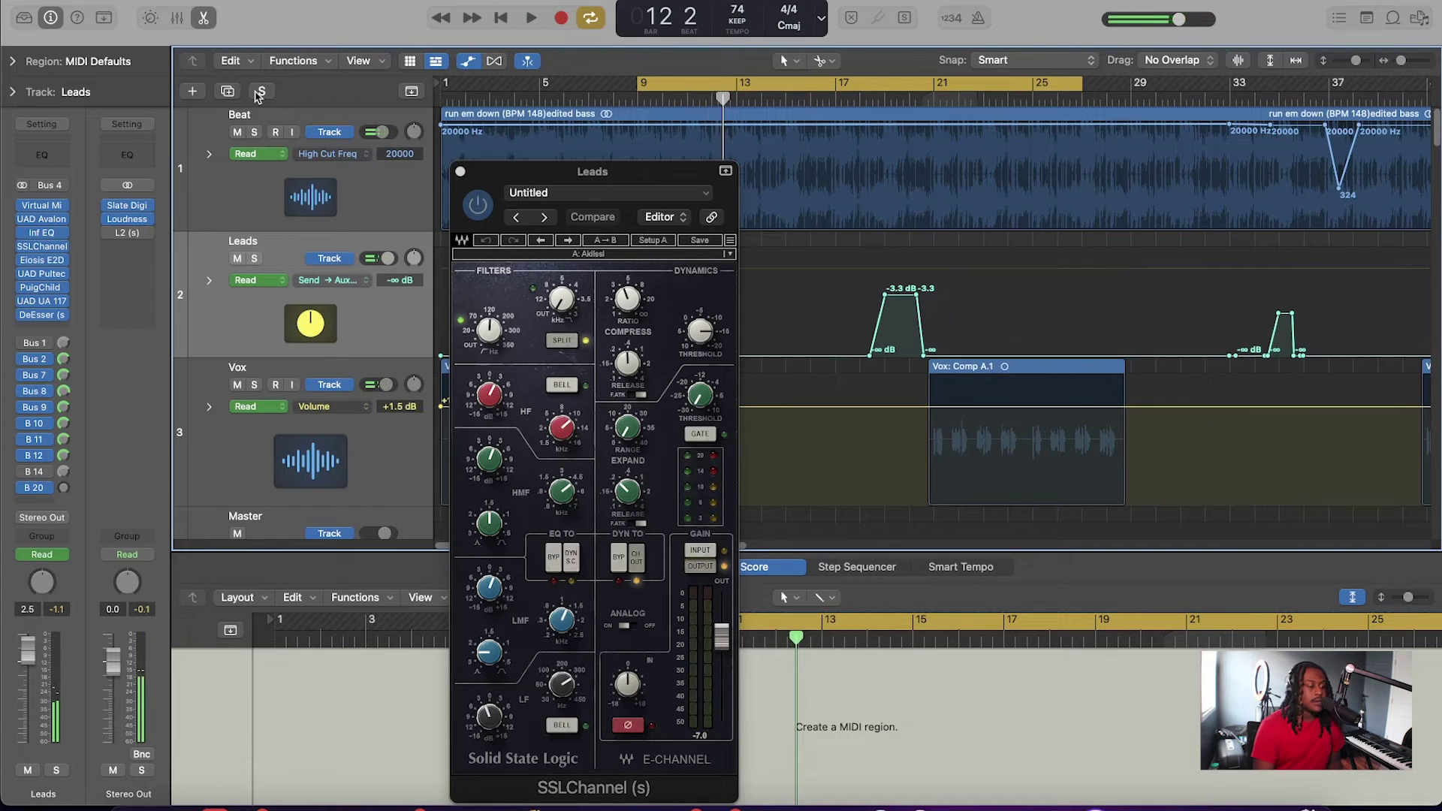
# Lower the SSLChannel's HF gain to a slight cut, leaving its HF frequency as set.
pyautogui.click(573, 440)
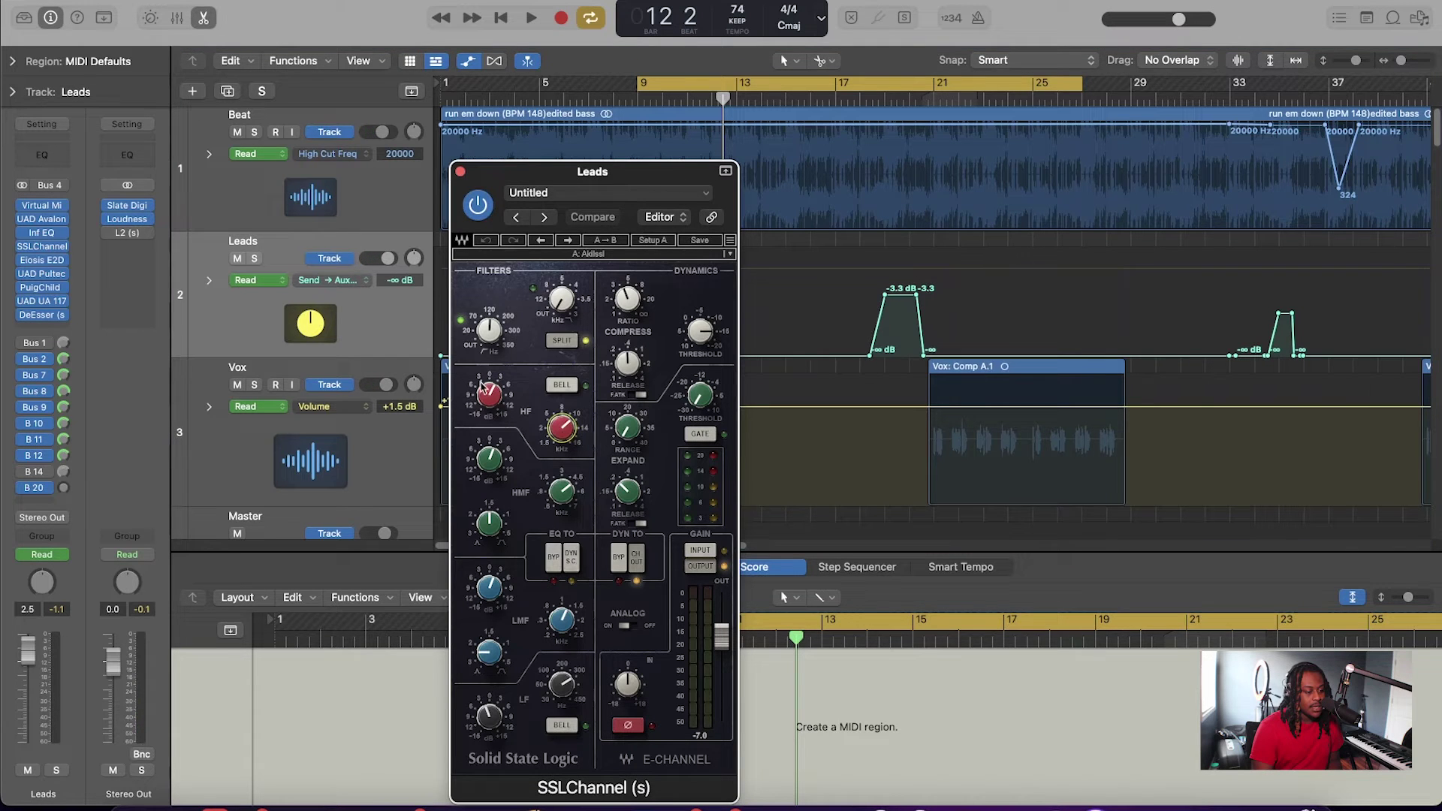
pyautogui.click(496, 398)
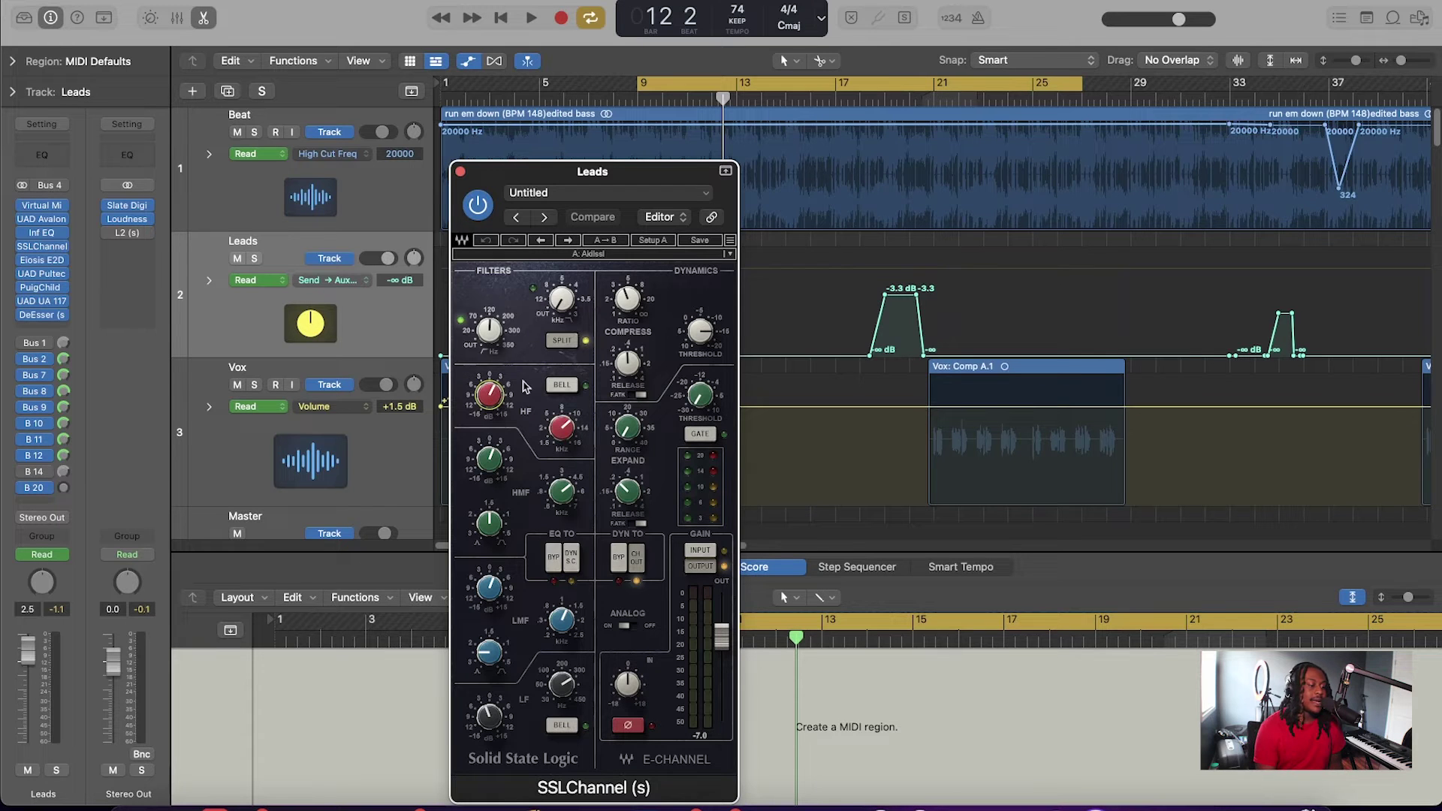
pyautogui.moveTo(497, 402); pyautogui.dragTo(497, 427)
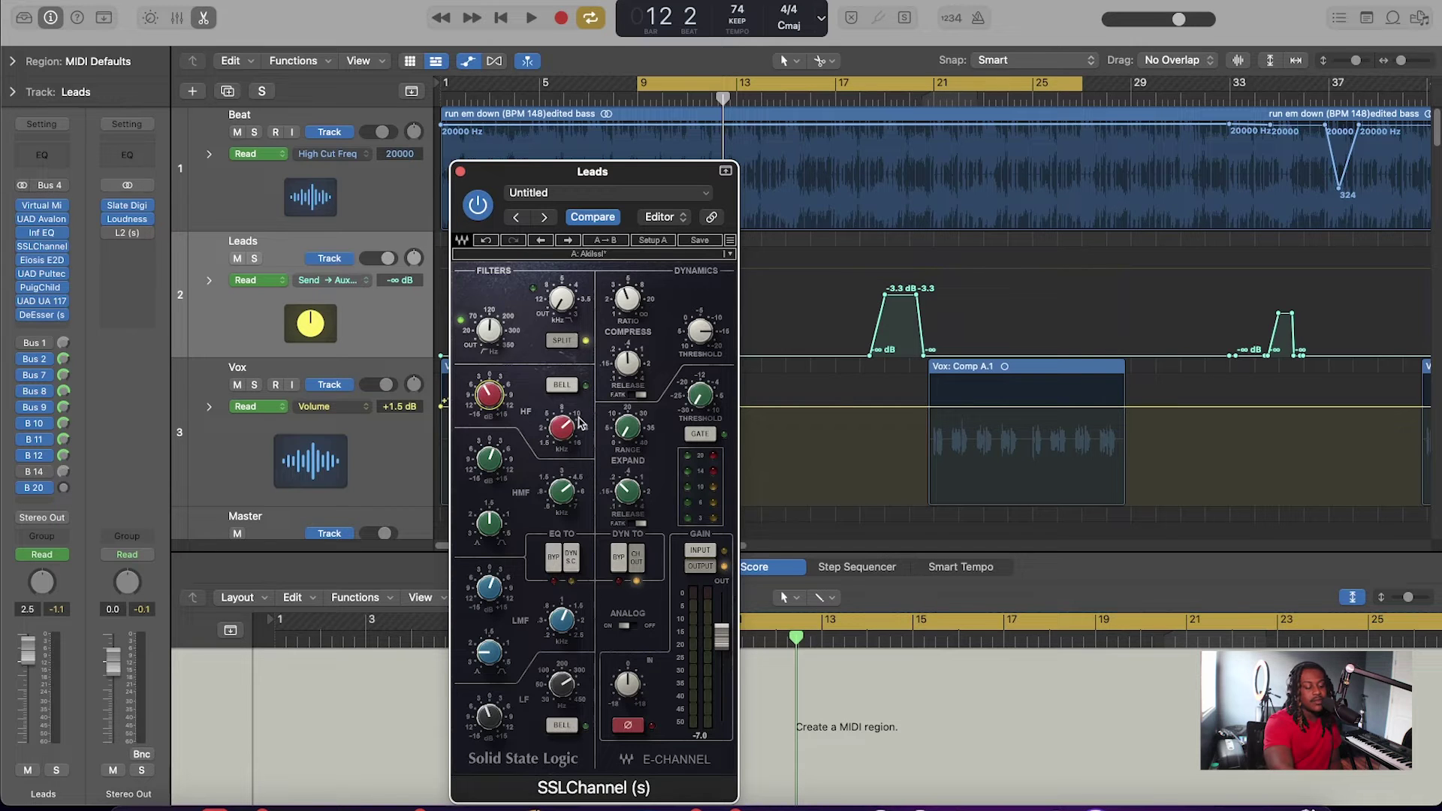
# Solo Leads during playback and raise the SSLChannel's HF gain from a cut to a moderate boost.
pyautogui.press('space')
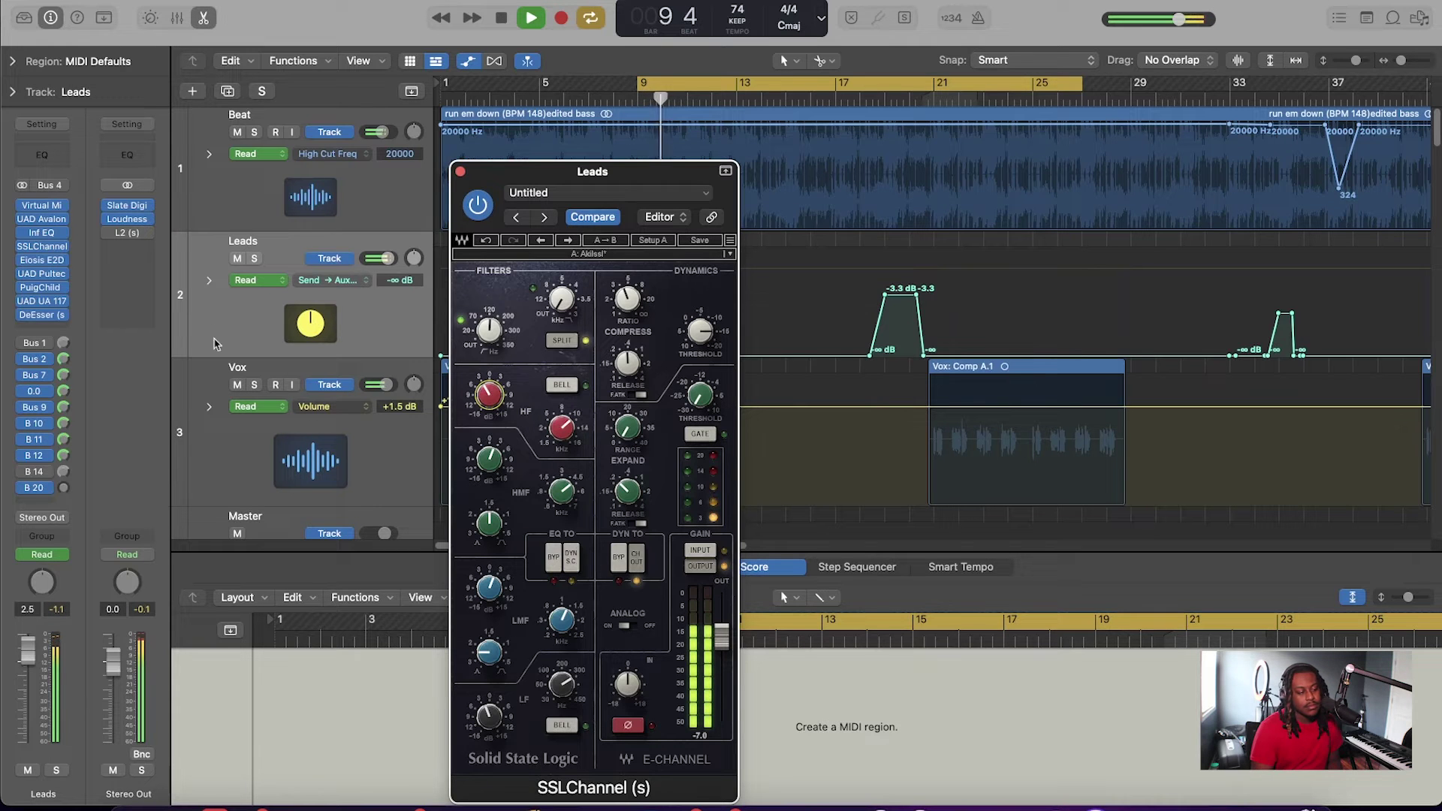
pyautogui.click(254, 259)
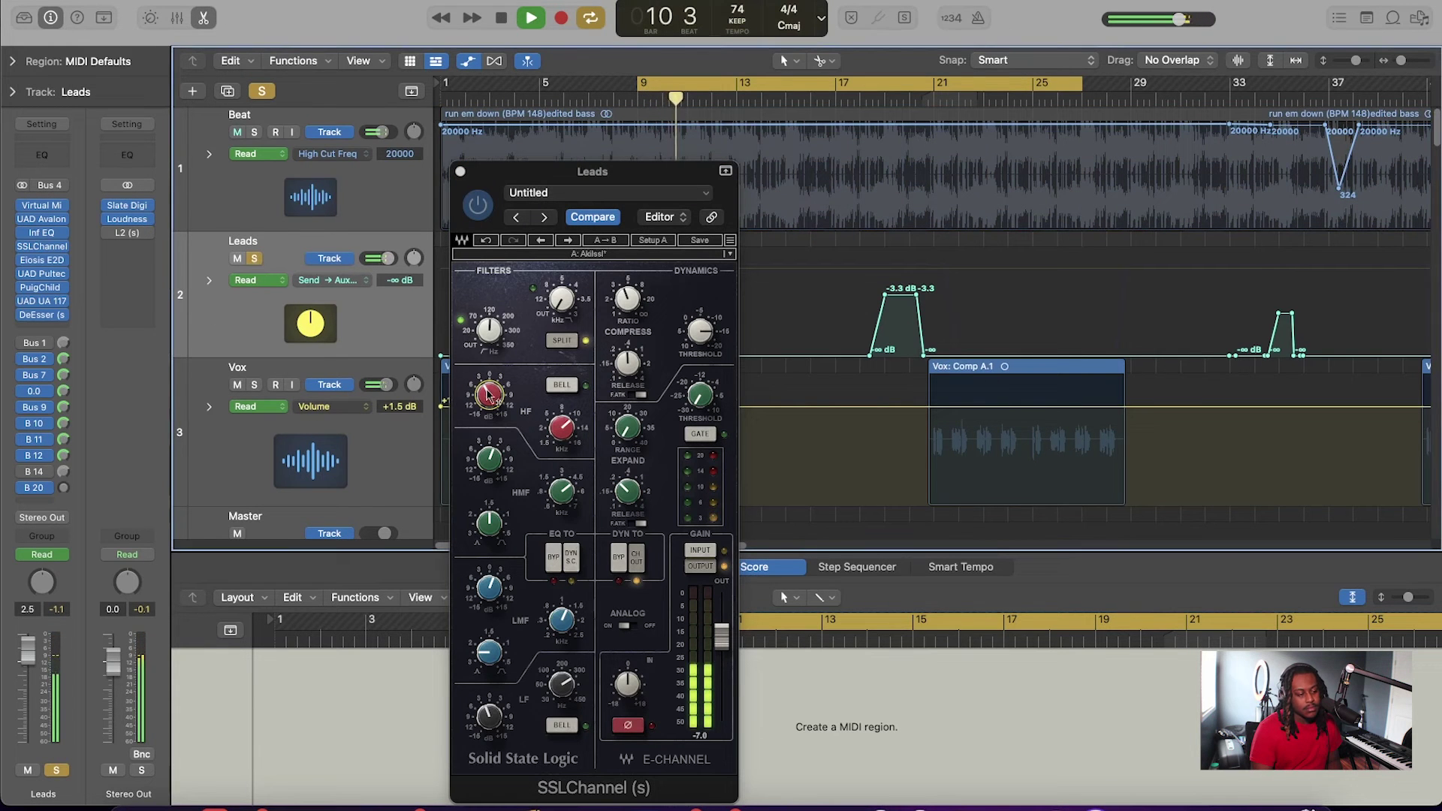
pyautogui.moveTo(488, 398); pyautogui.dragTo(488, 376)
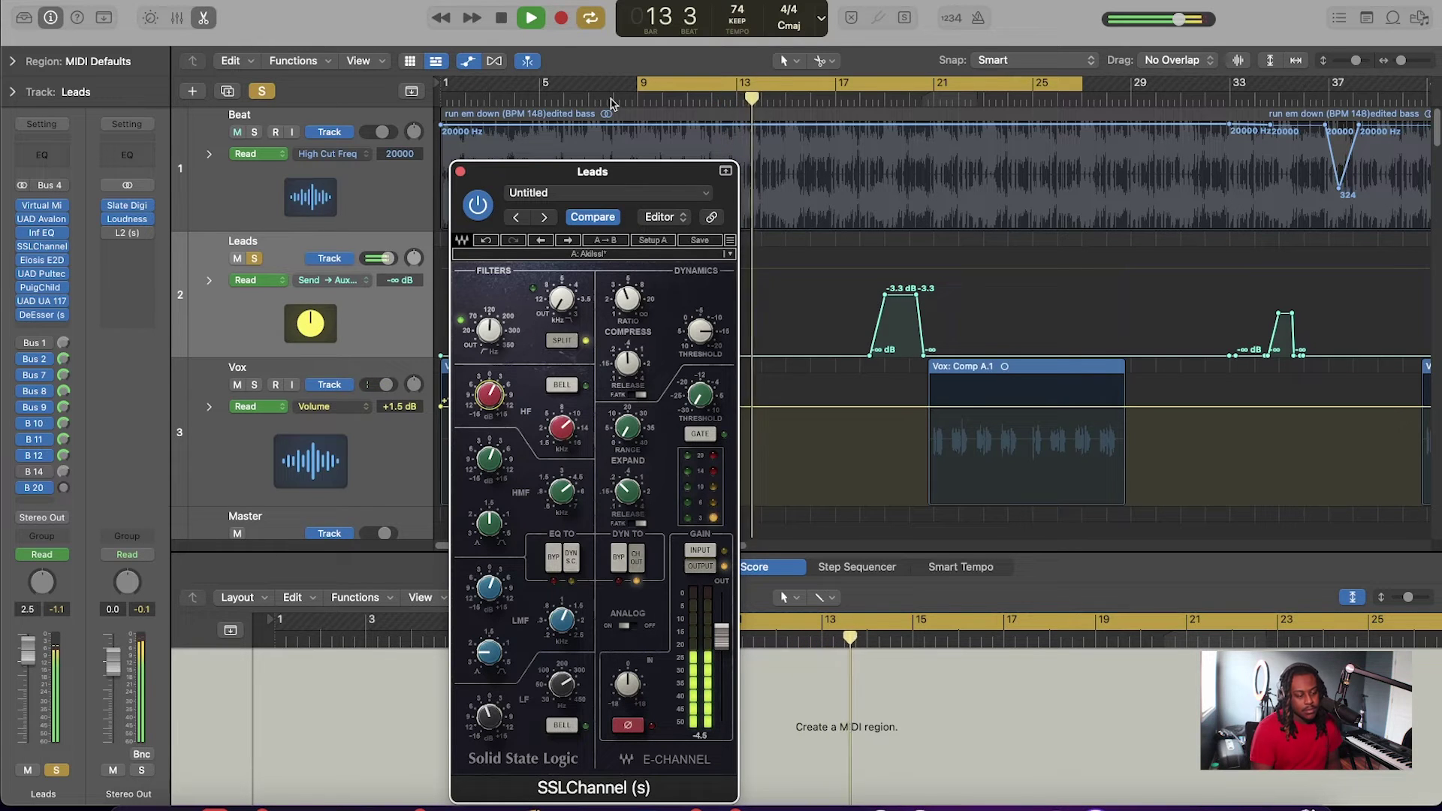
pyautogui.press('space')
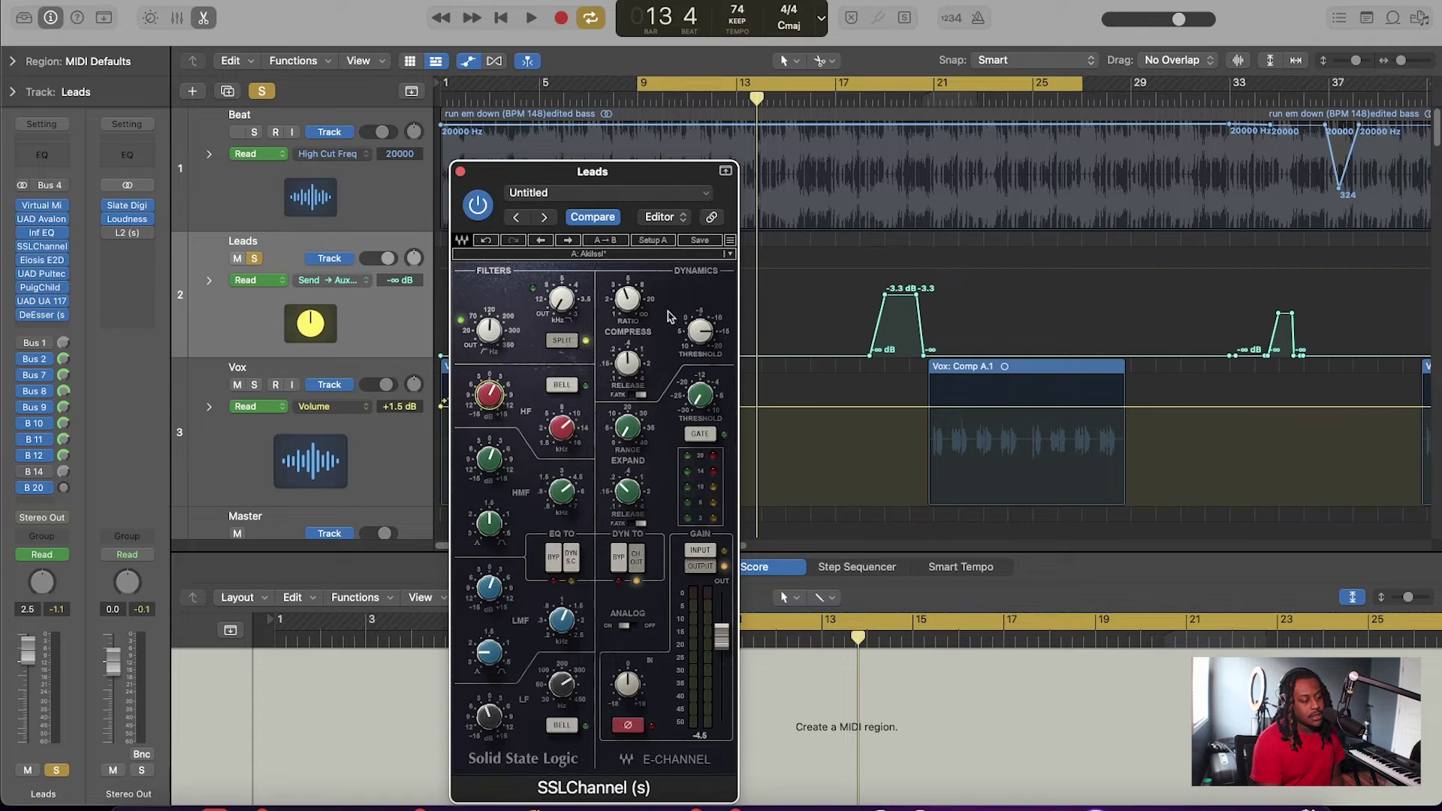
# Examine the HMF gain and the LMF frequency and gain settings in the SSLChannel EQ.
pyautogui.moveTo(494, 467)
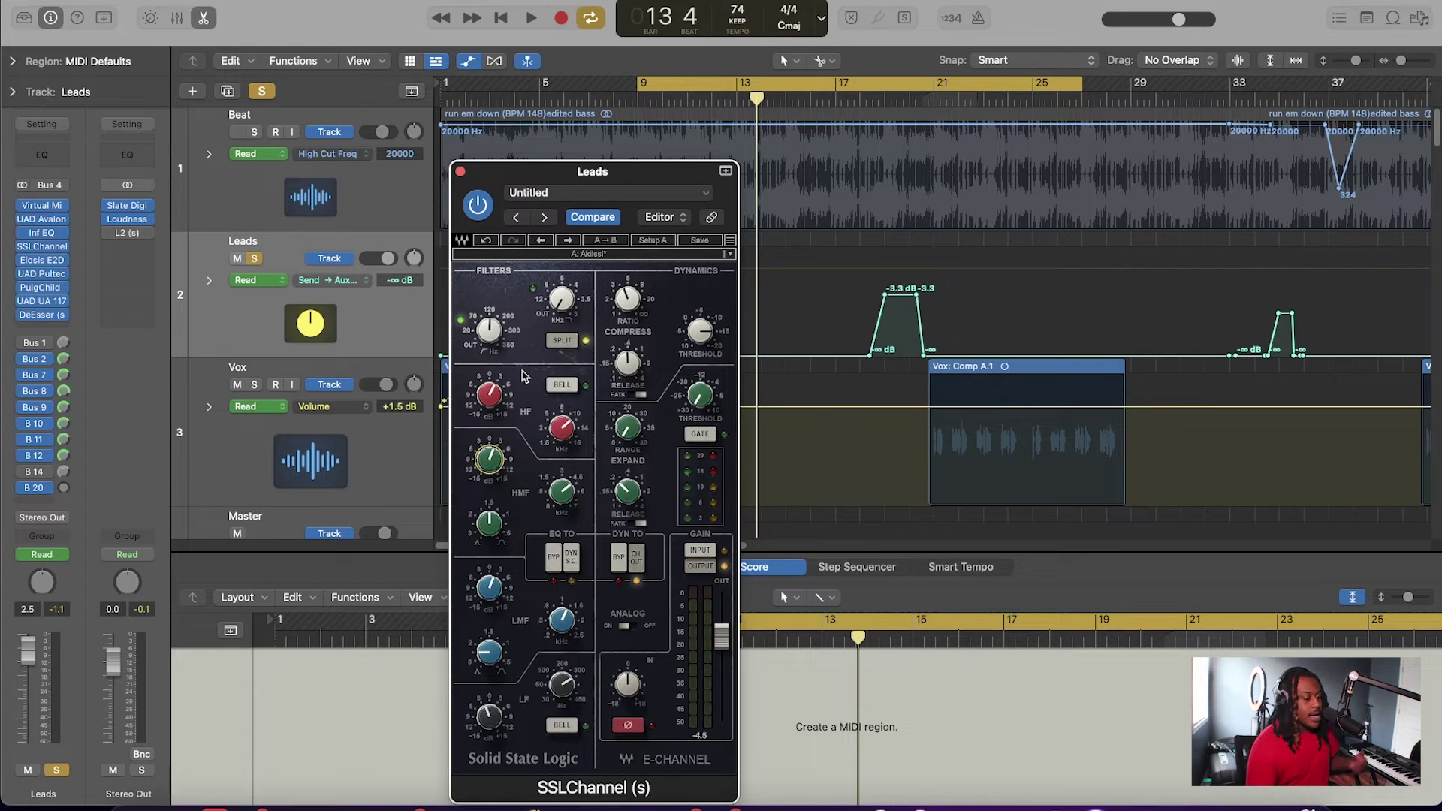
pyautogui.click(563, 620)
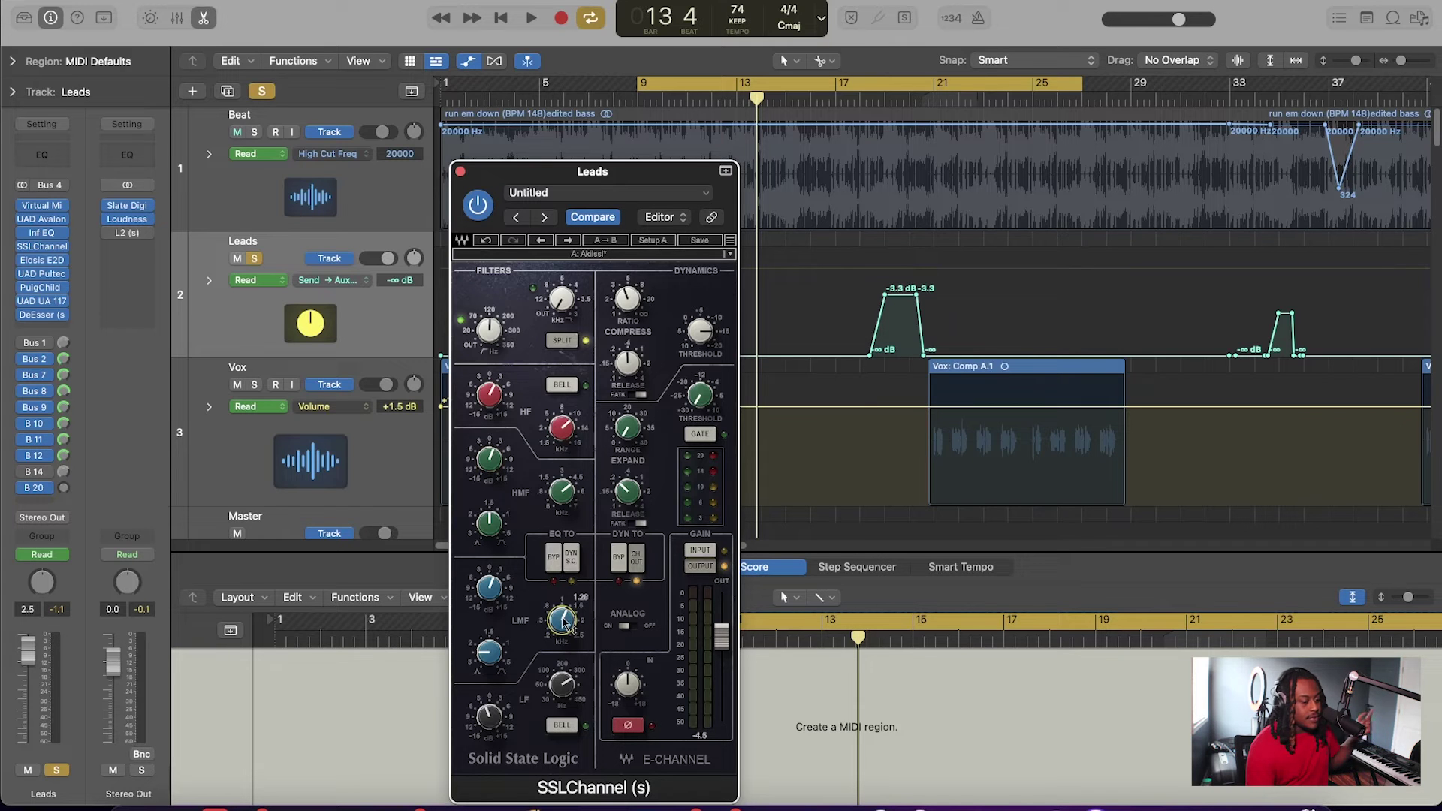
pyautogui.click(490, 589)
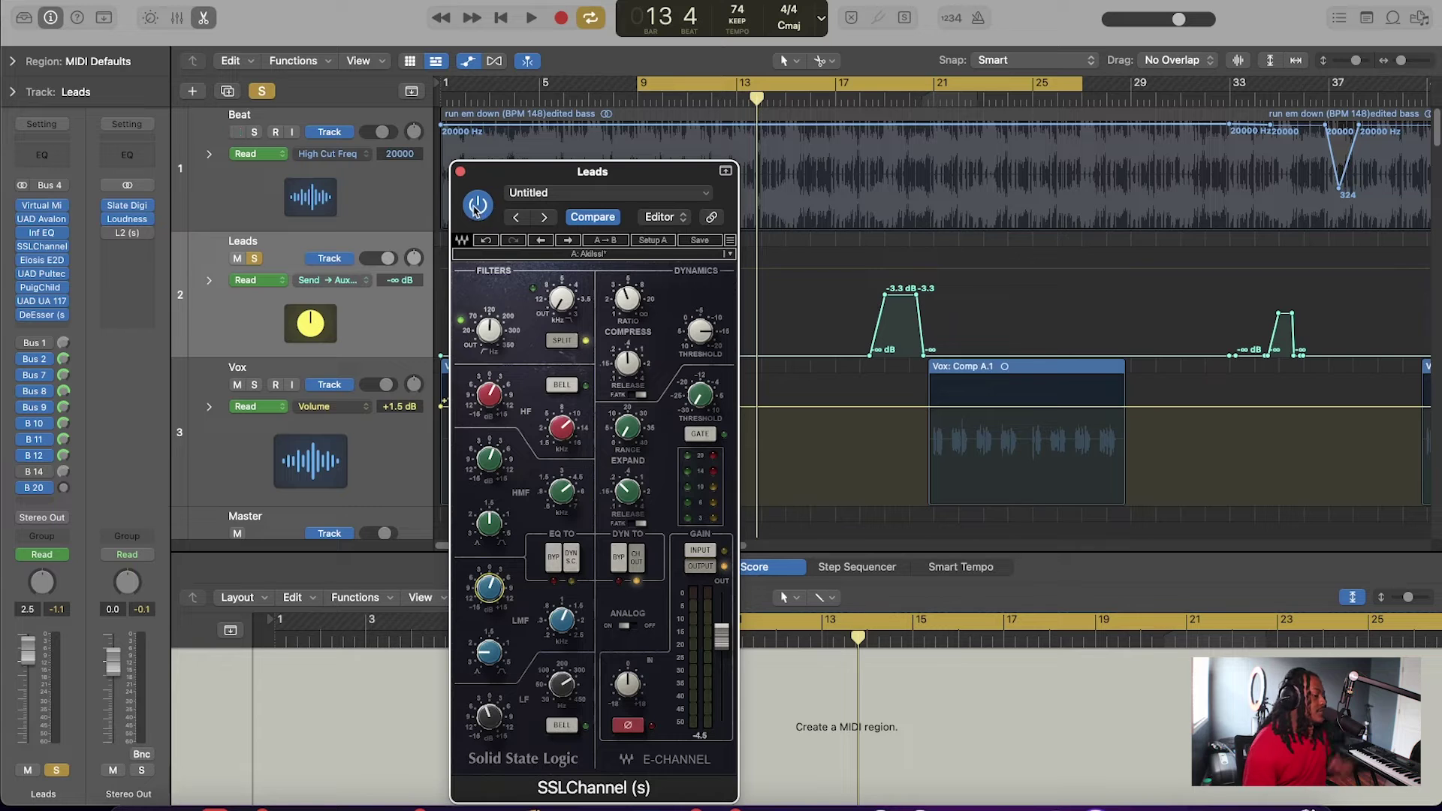
# Compare the SSLChannel bypassed and re-enabled during playback from bar 9, listening to Leads soloed and in the full mix.
pyautogui.click(475, 208)
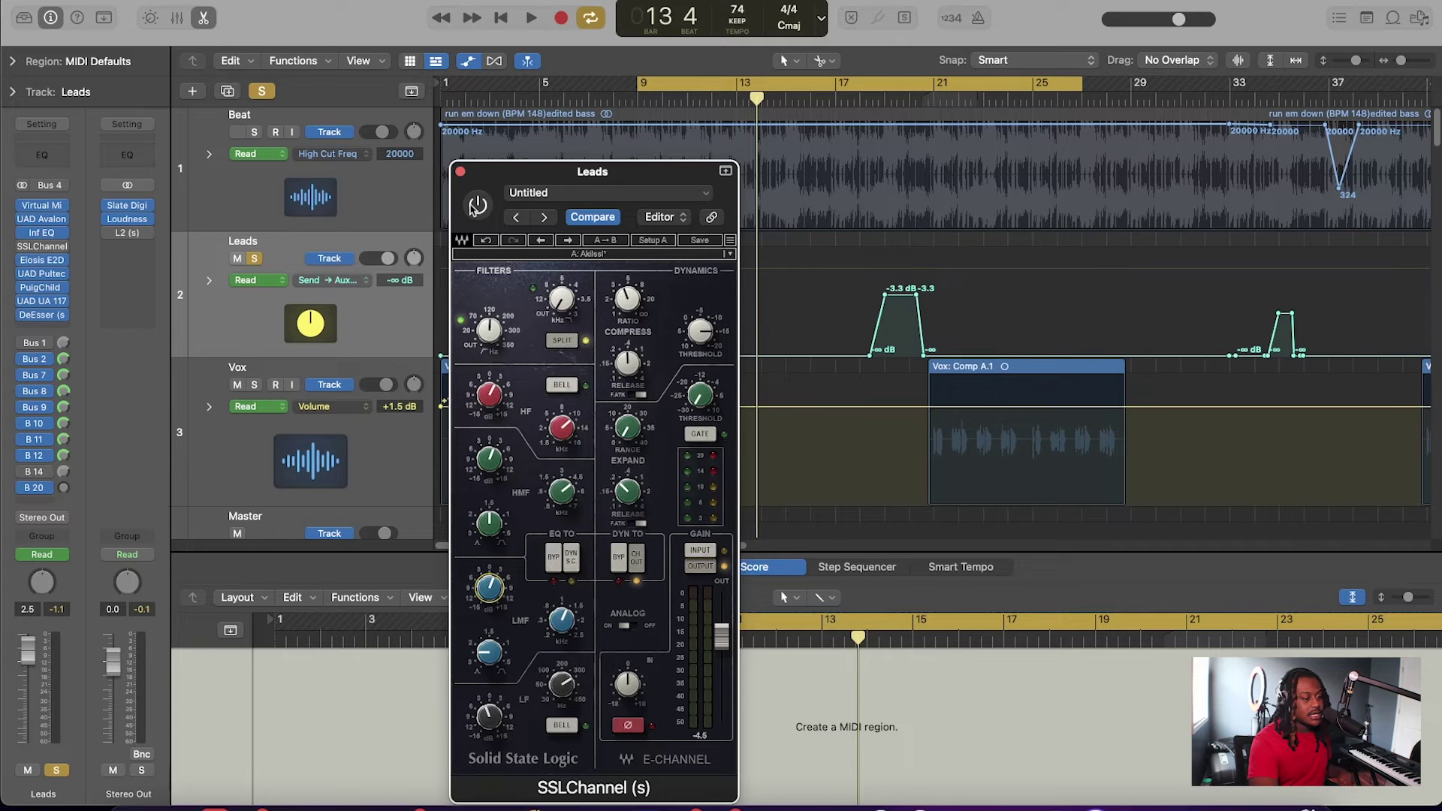
pyautogui.press('space')
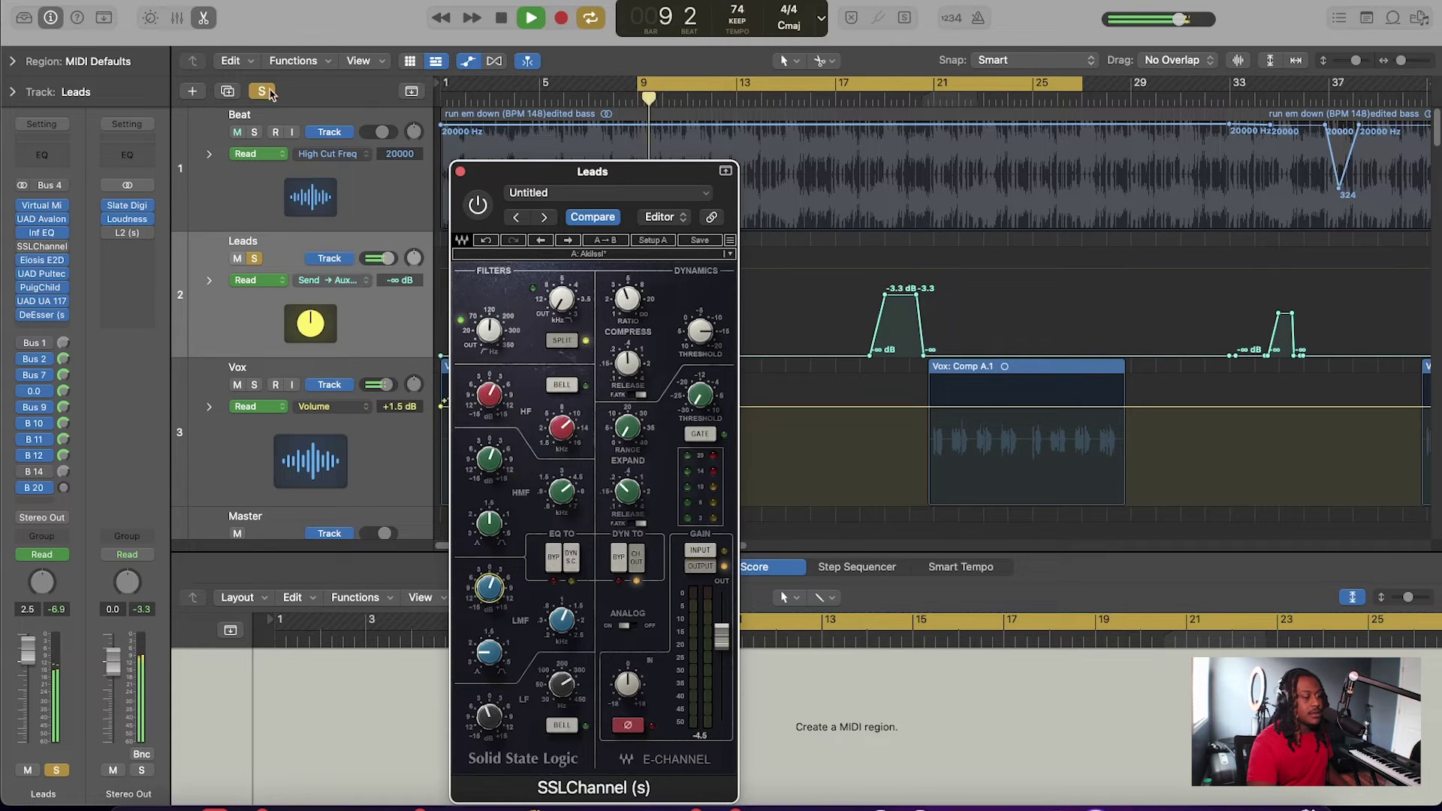
pyautogui.click(261, 91)
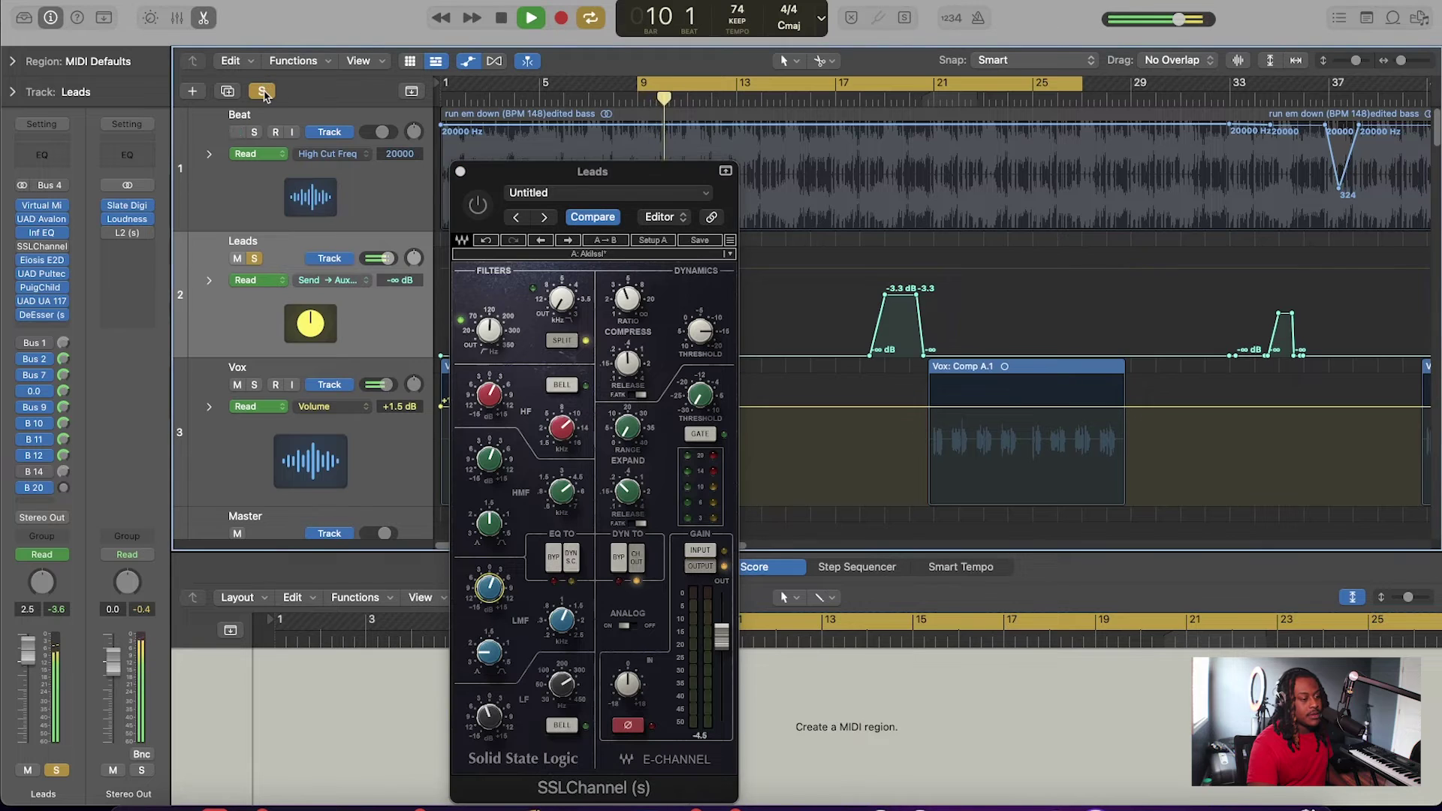
pyautogui.click(261, 91)
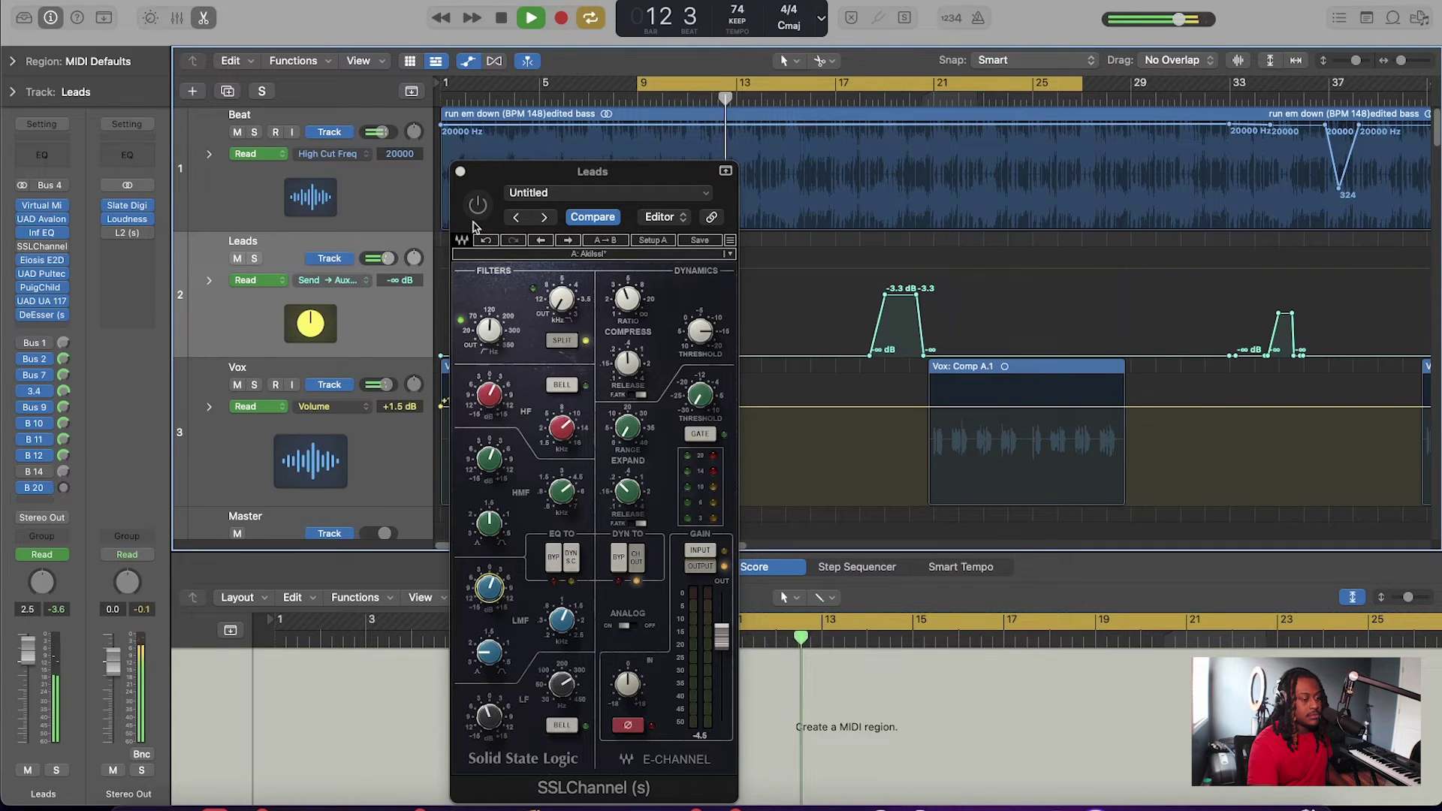
pyautogui.click(478, 205)
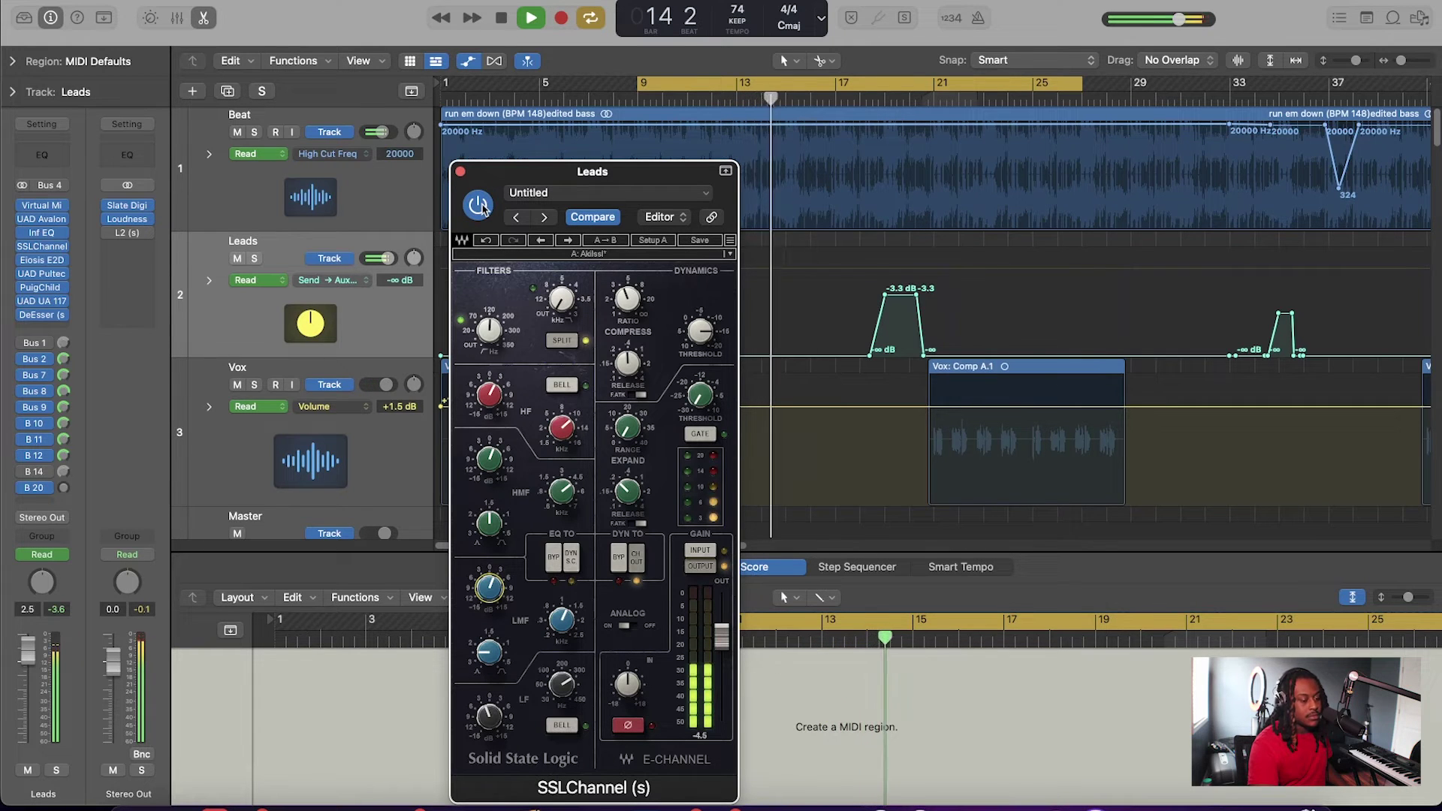
pyautogui.press('space')
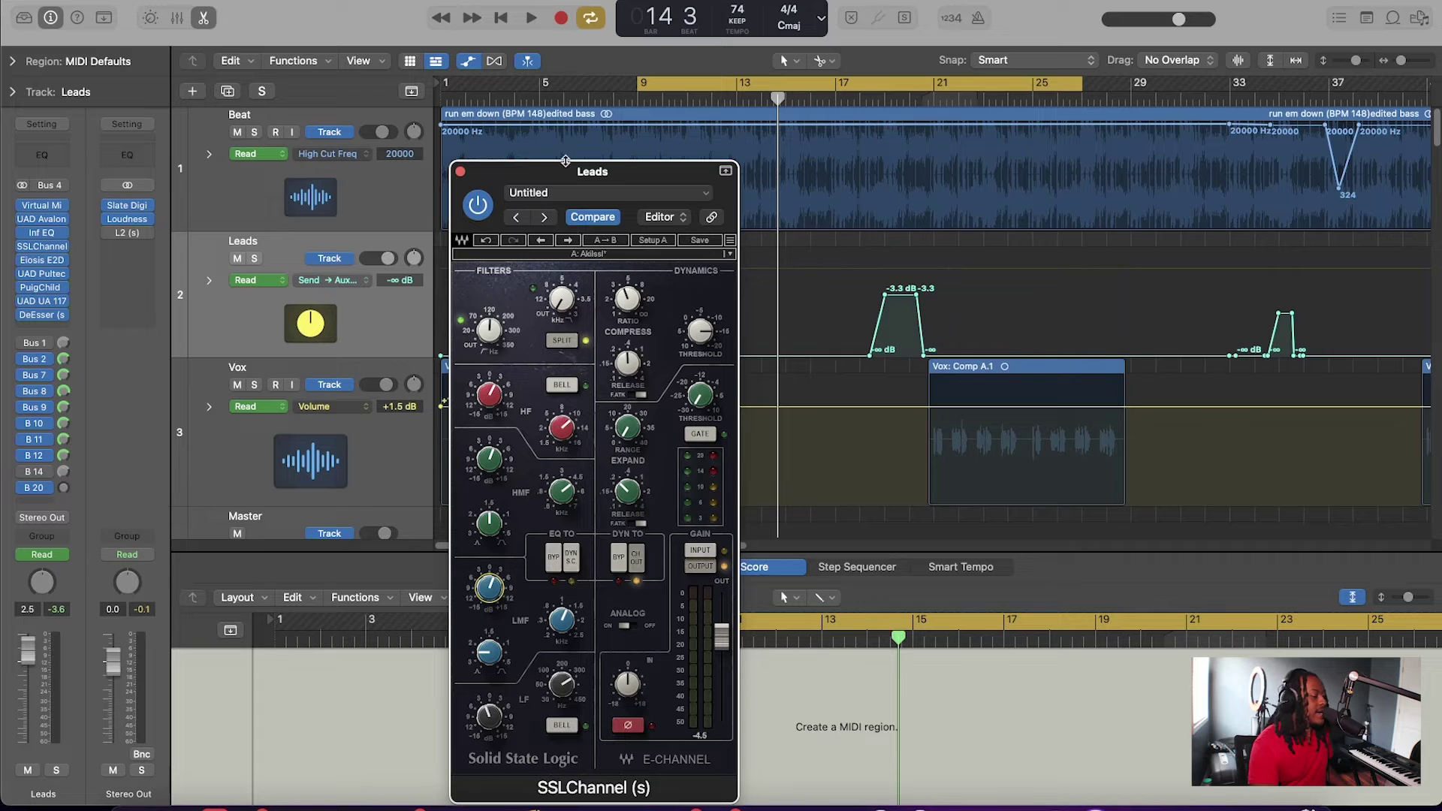
# Check the SSLChannel's LF frequency and gain settings and audition the chain with all tracks from bar 9.
pyautogui.moveTo(567, 172); pyautogui.dragTo(598, 129)
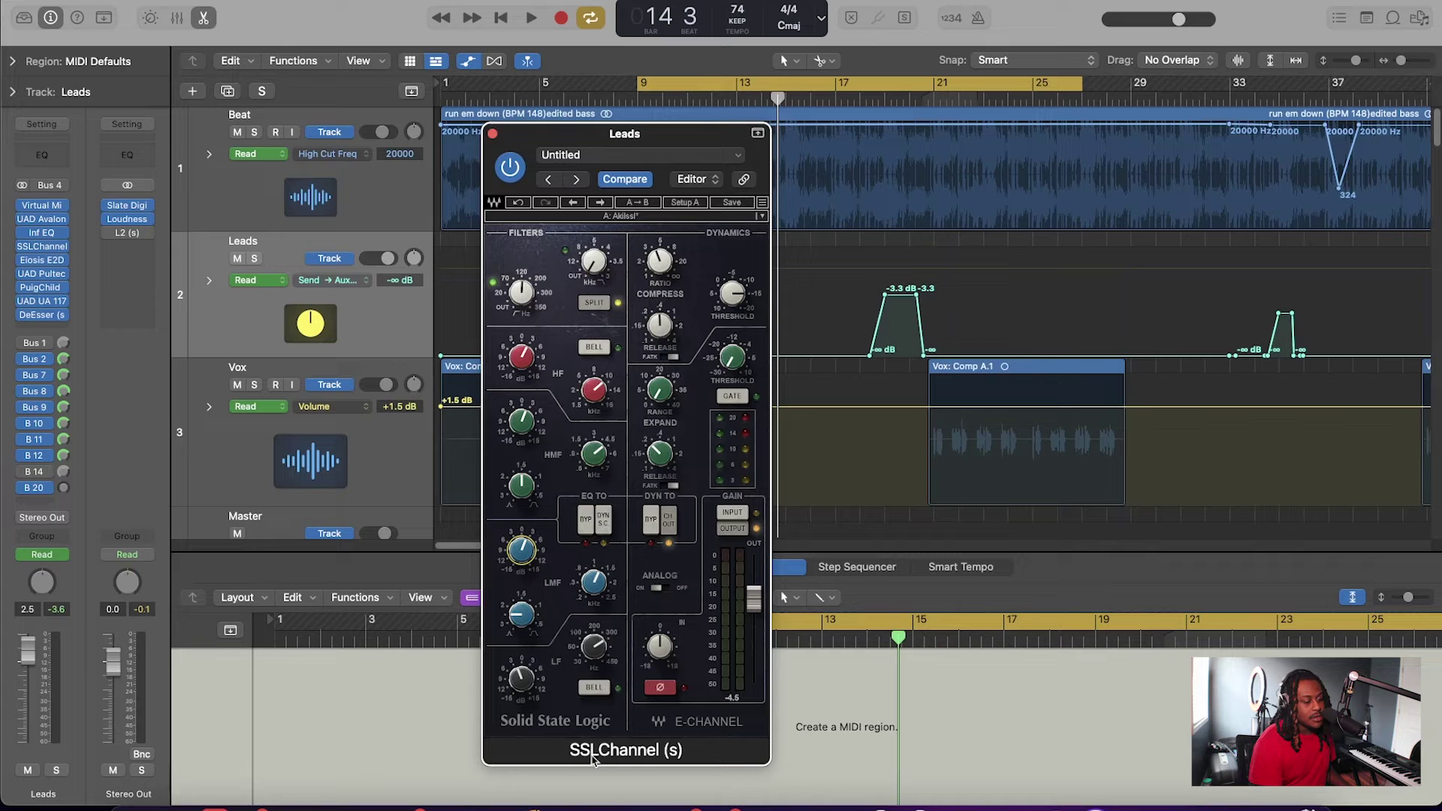
pyautogui.moveTo(601, 650); pyautogui.dragTo(605, 653)
pyautogui.moveTo(531, 685)
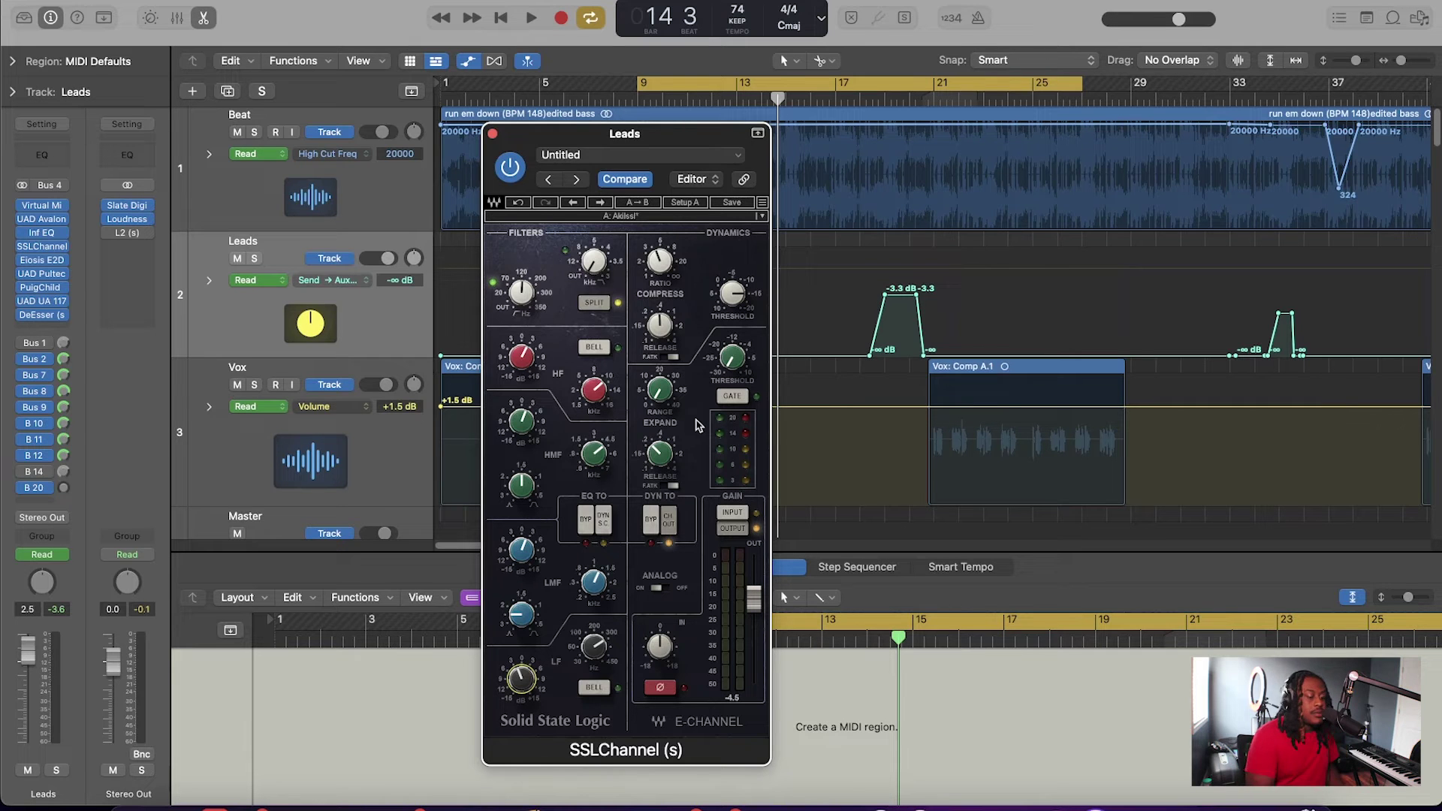
pyautogui.press('space')
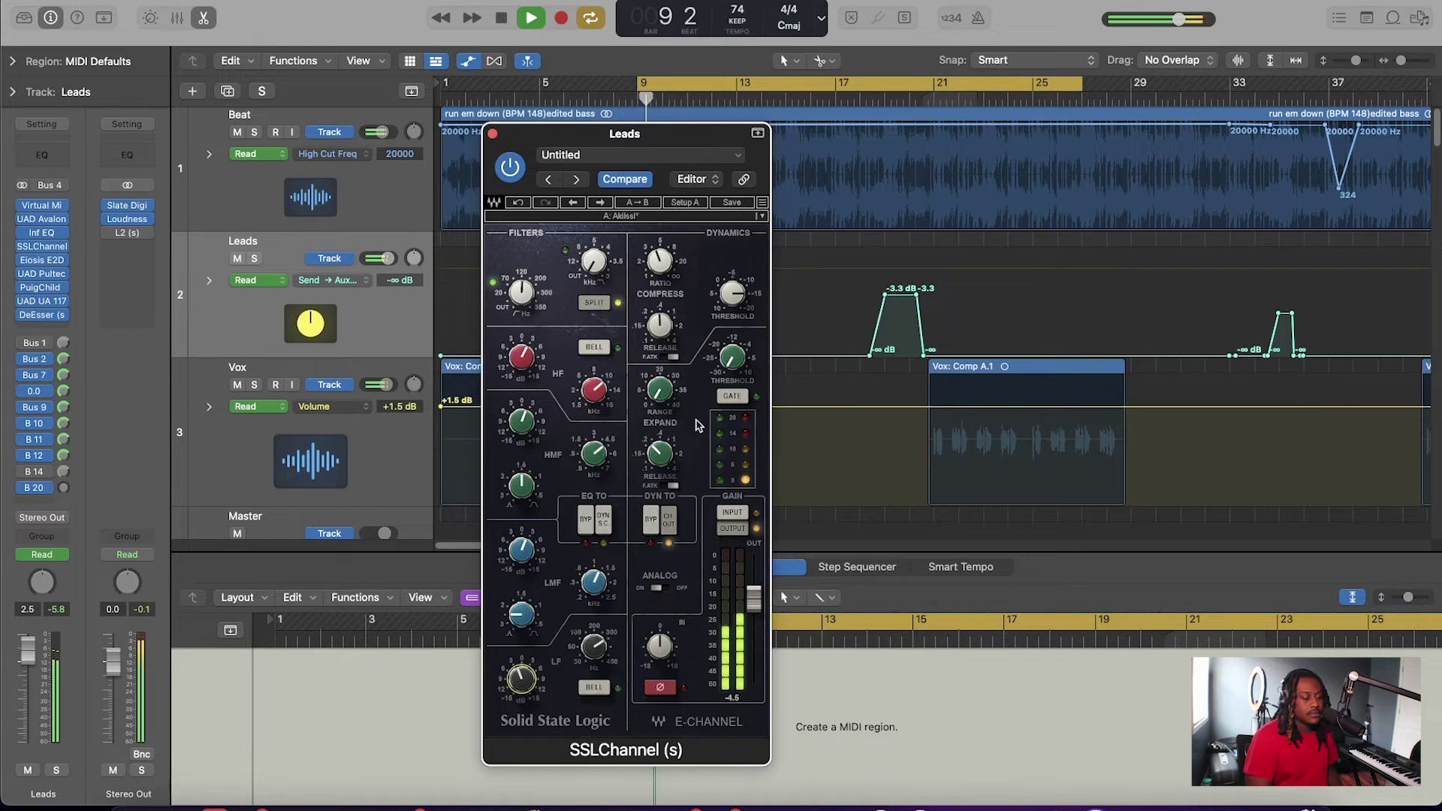
pyautogui.click(298, 2)
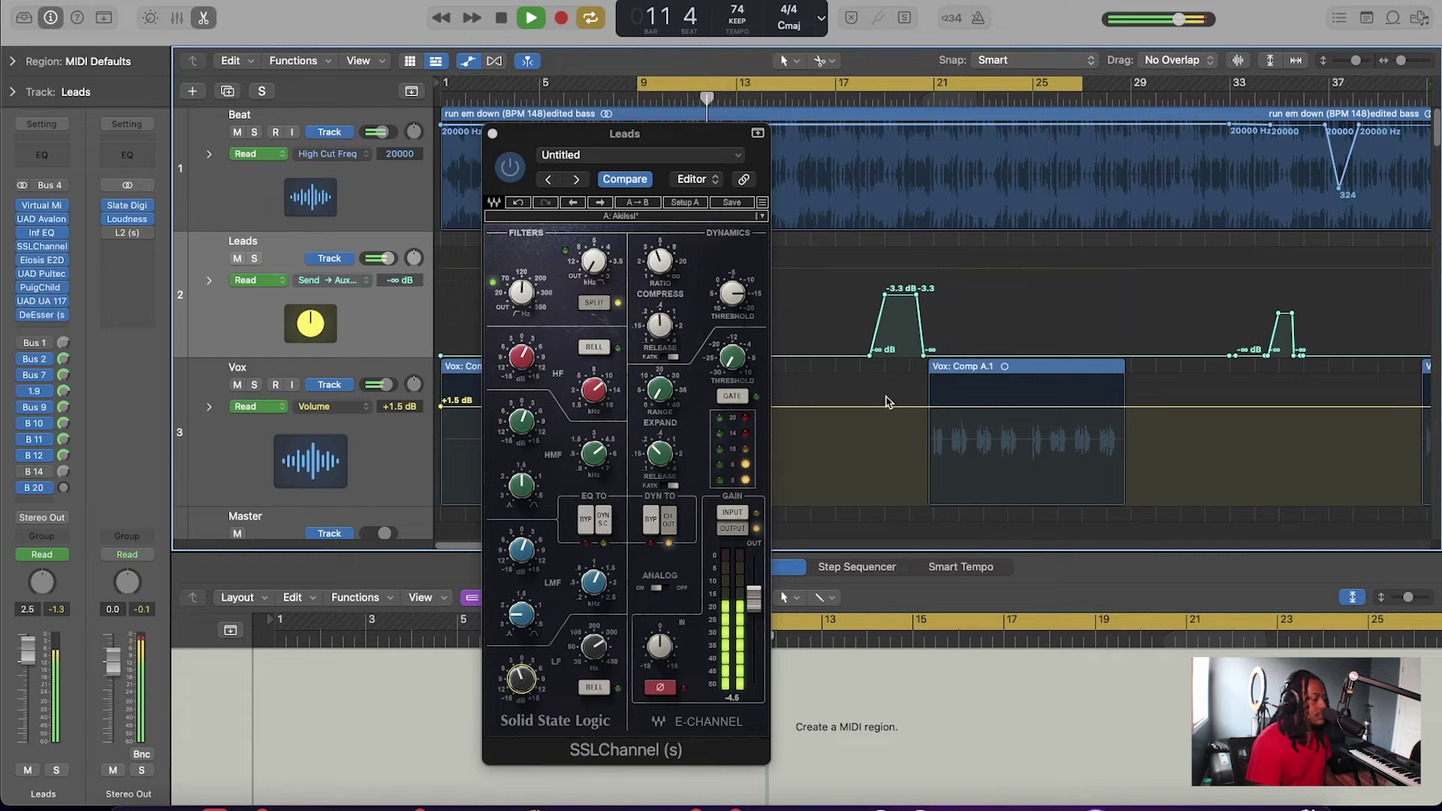
pyautogui.press('space')
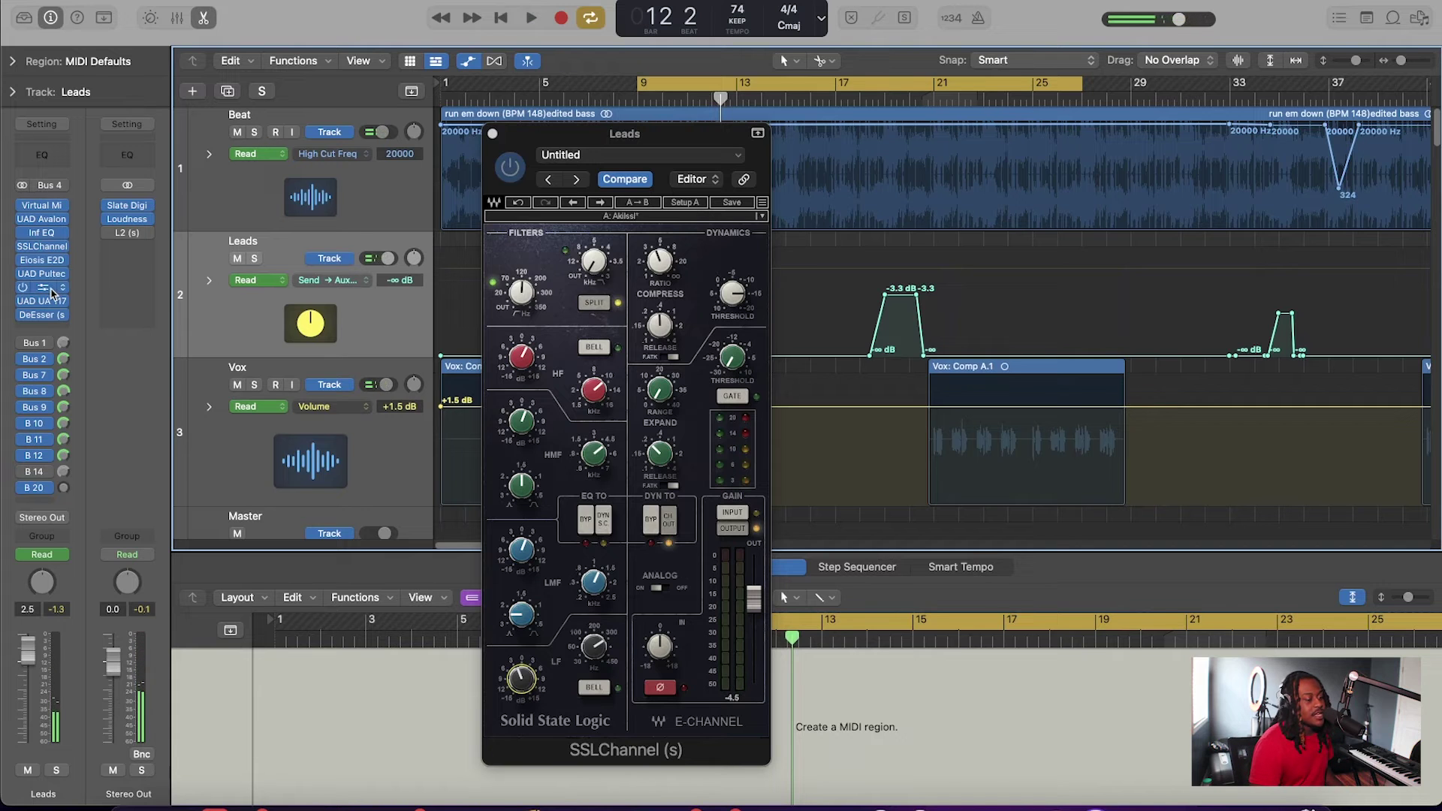
# View the PuigChild 670 and UAD Avalon VT-737sp inserts on Leads, and close the Avalon window.
pyautogui.click(46, 290)
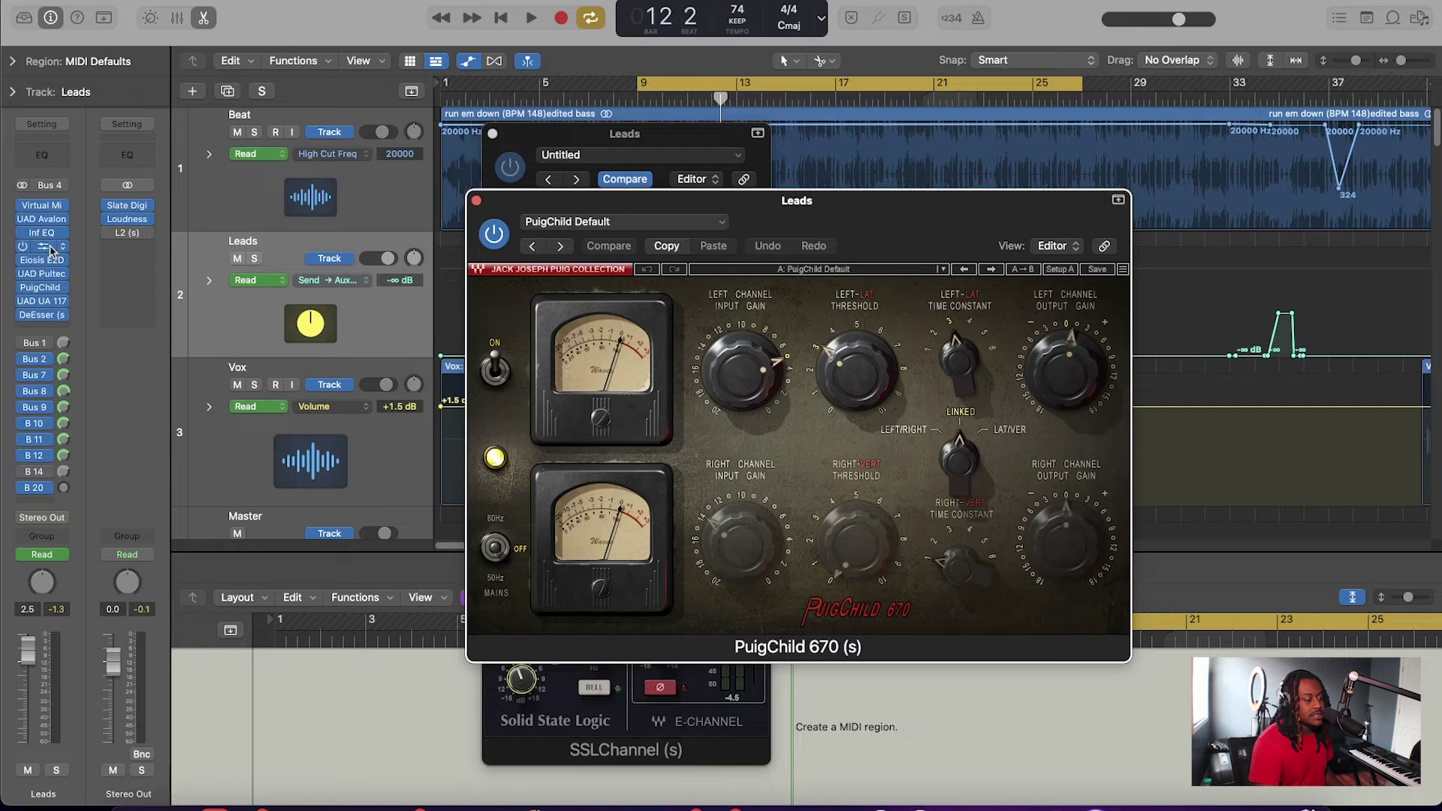
pyautogui.click(45, 220)
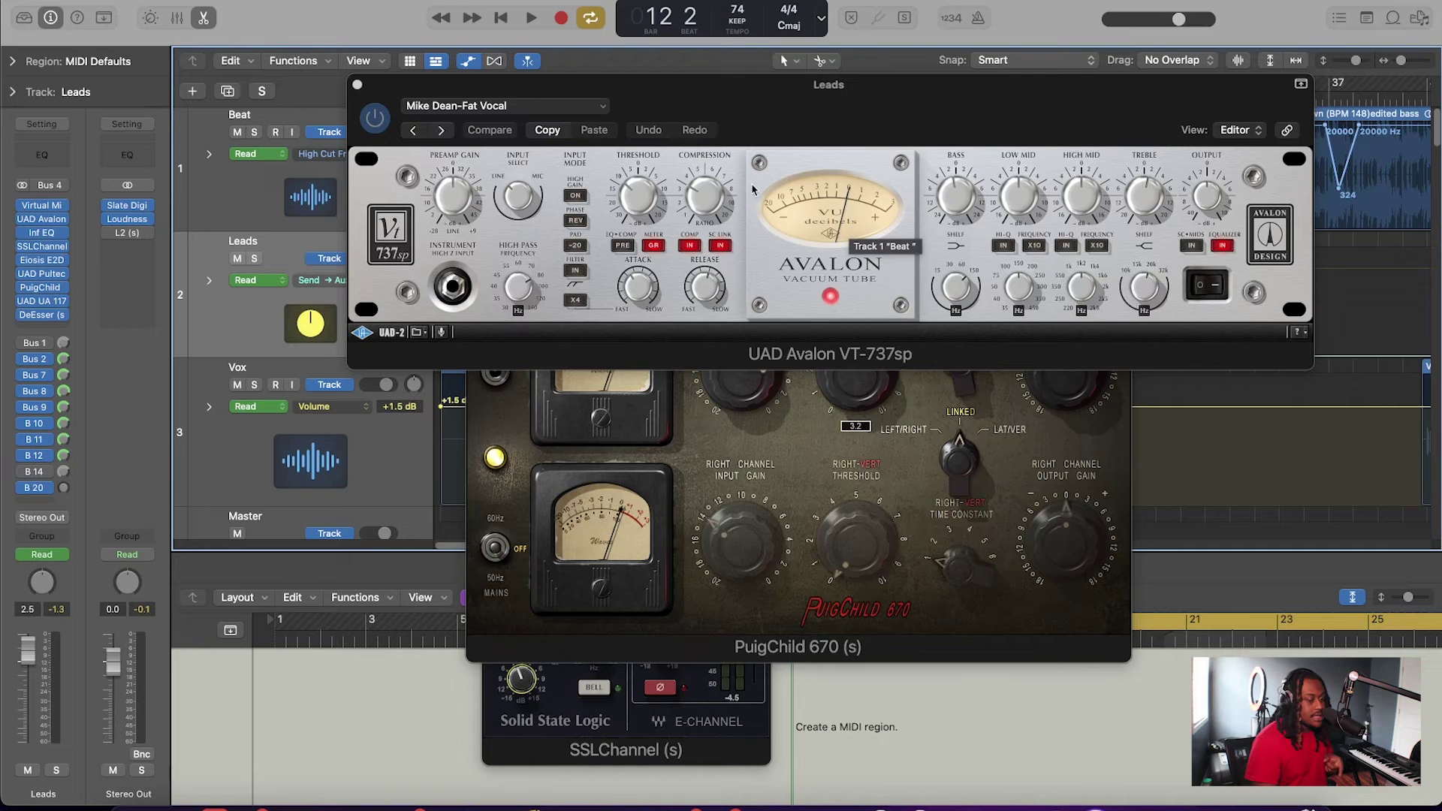
pyautogui.click(357, 84)
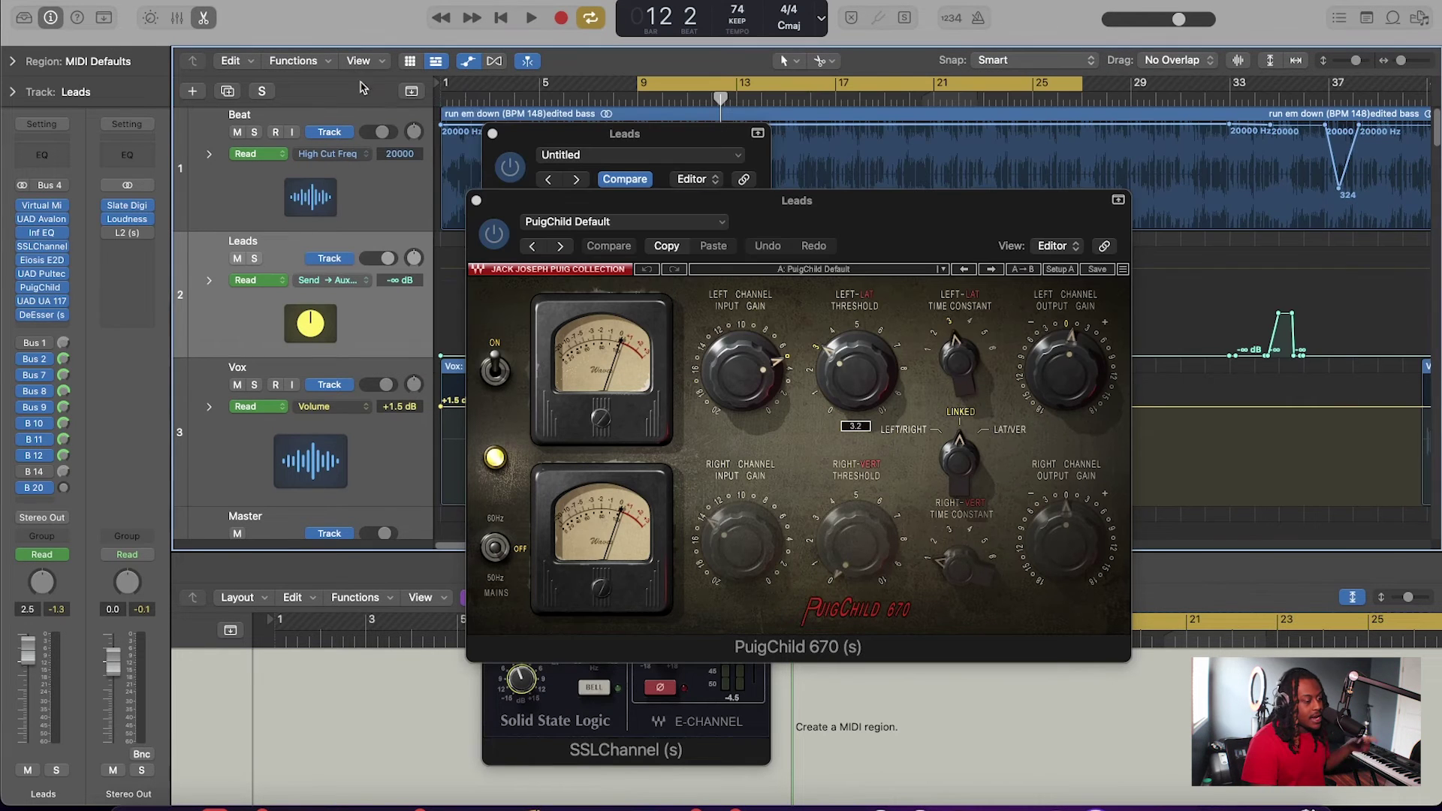
# Bring the SSLChannel window back to the front and briefly play the full mix to observe its dynamics meters.
pyautogui.click(46, 247)
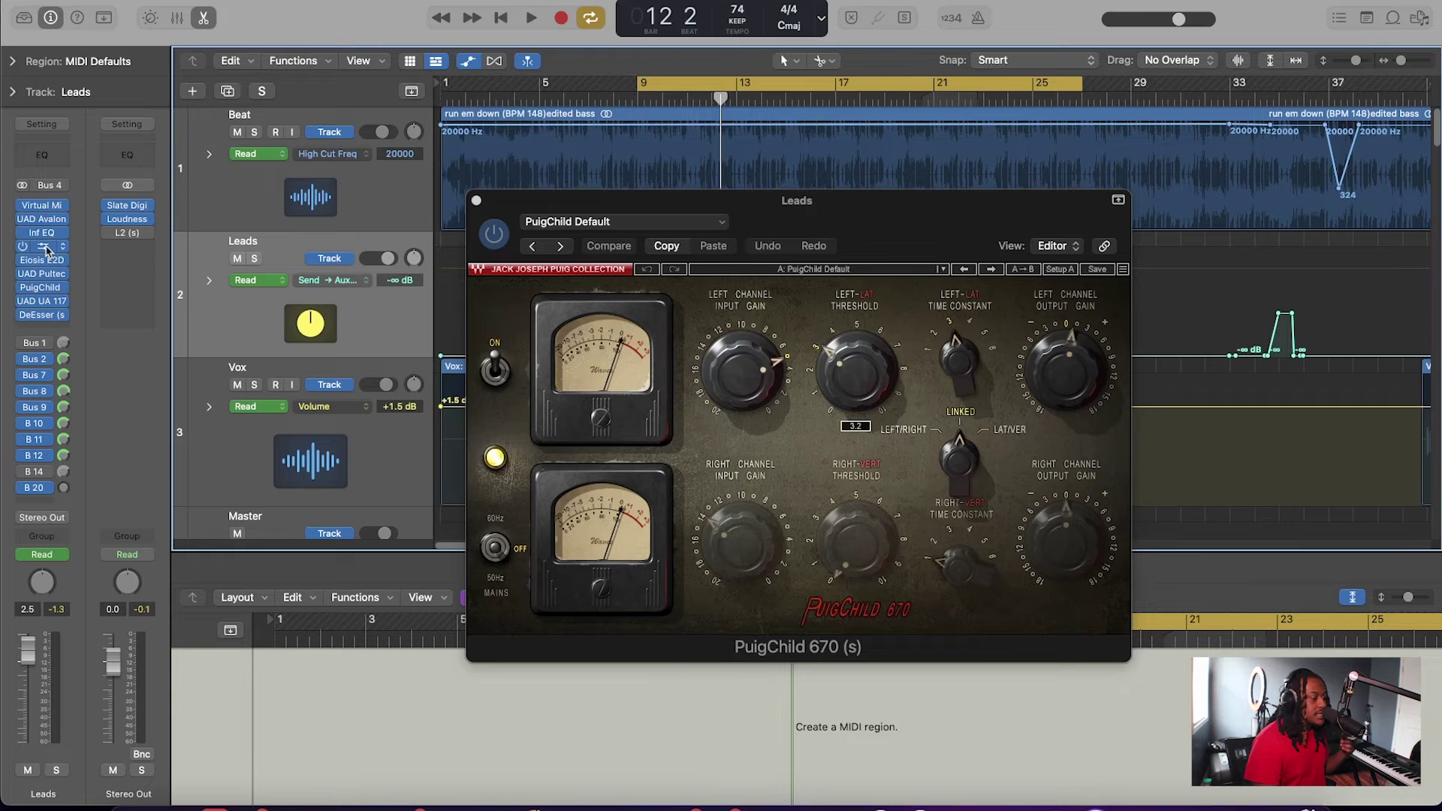
pyautogui.click(46, 248)
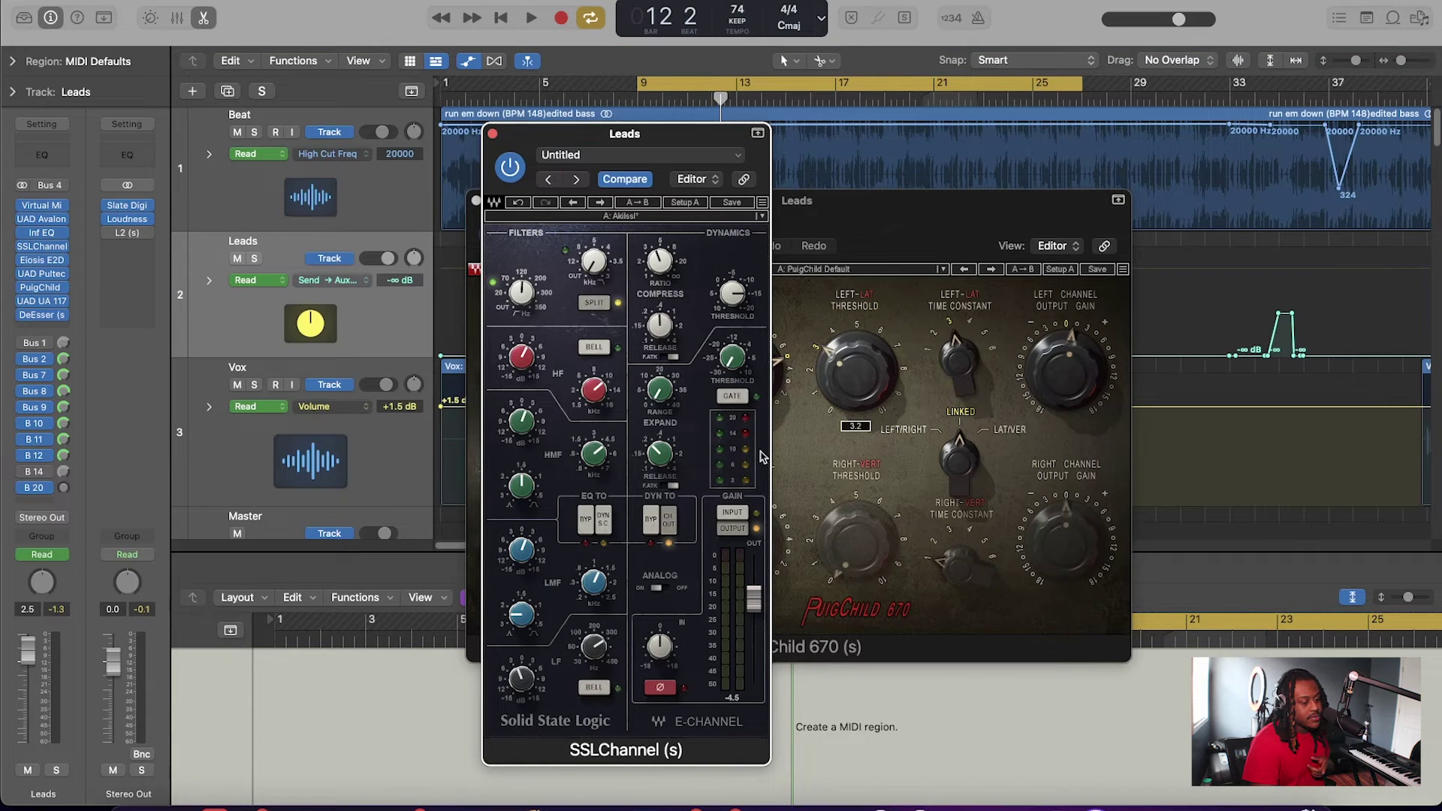
pyautogui.press('space')
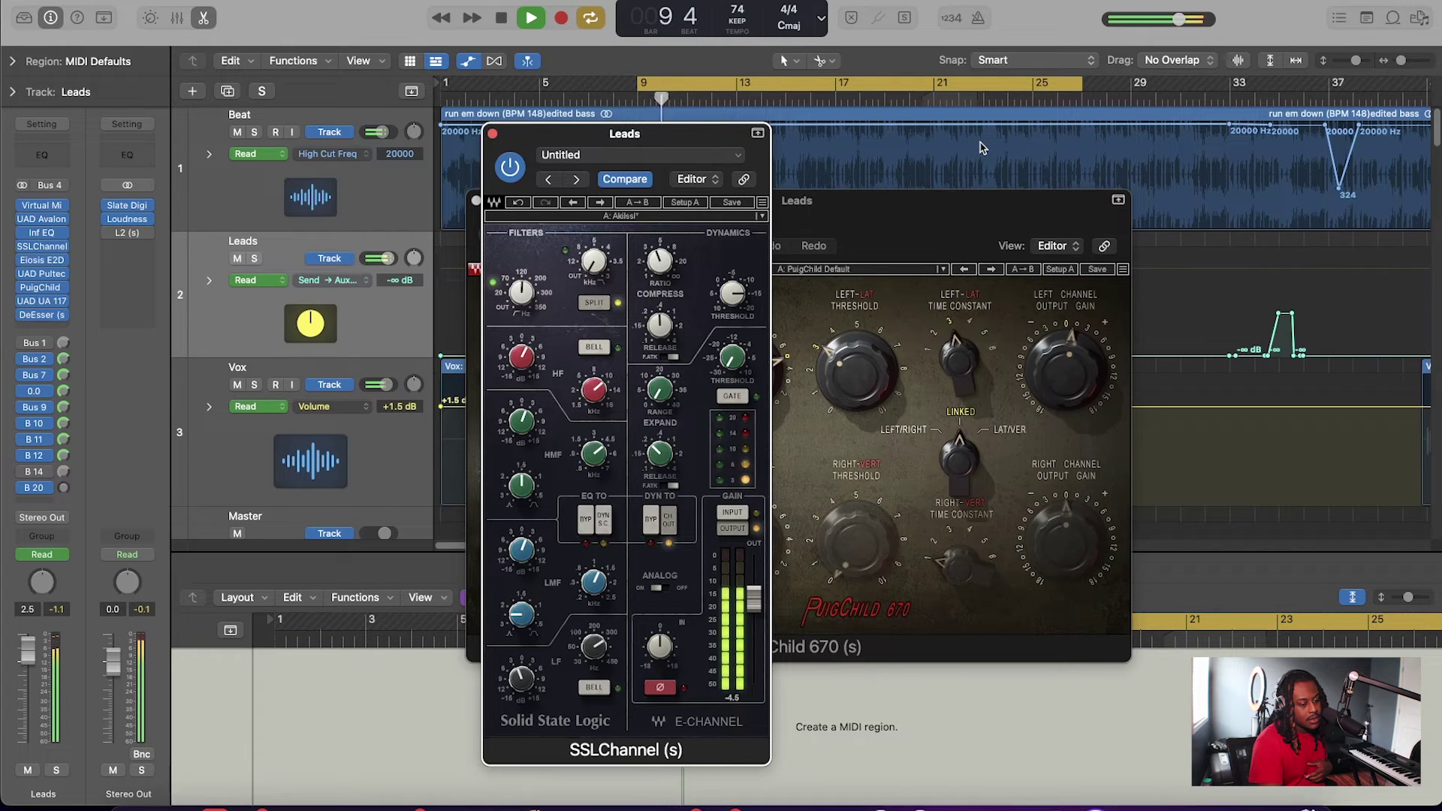
pyautogui.press('space')
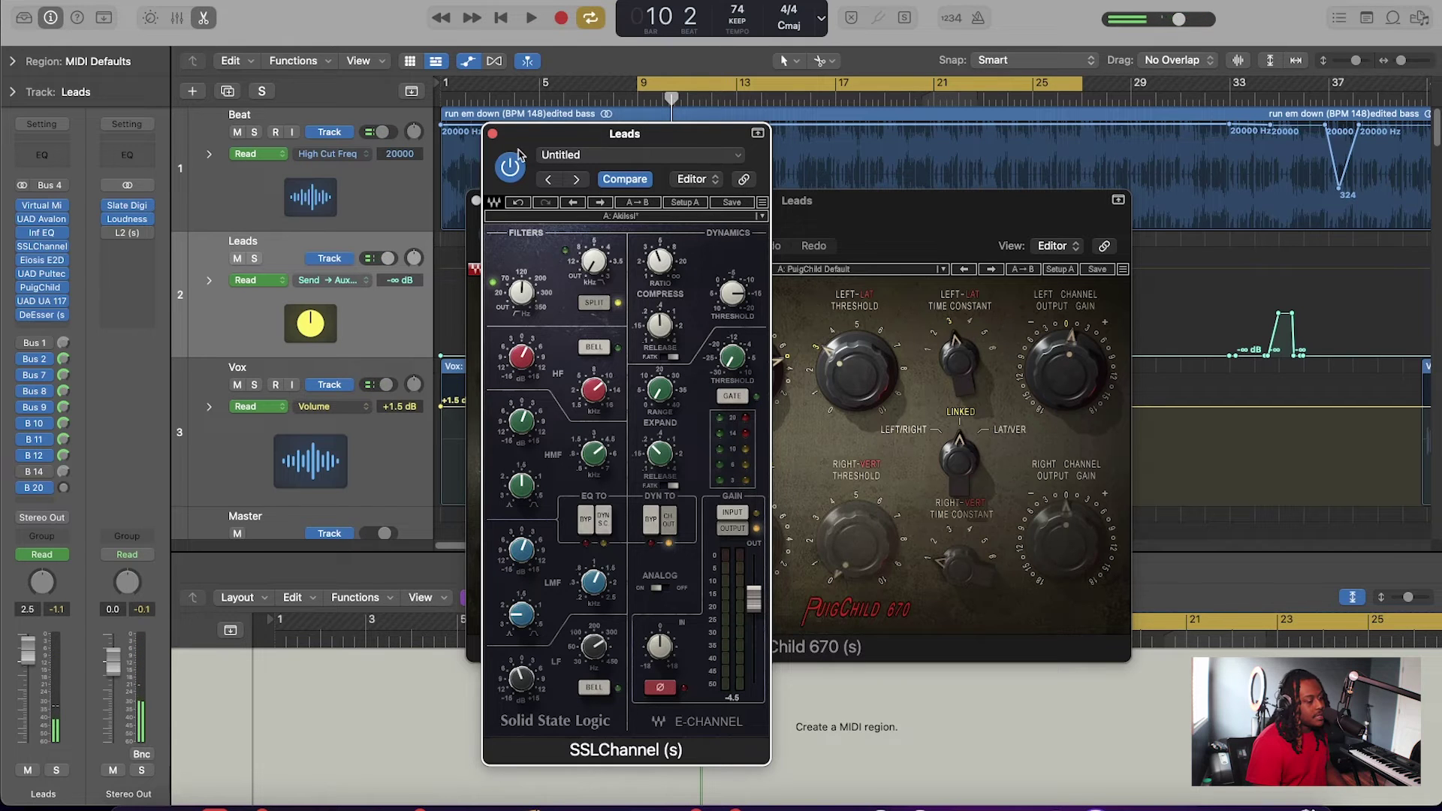
# Bring the PuigChild 670 window to the front and start playback of the full mix from bar 9.
pyautogui.moveTo(51, 275)
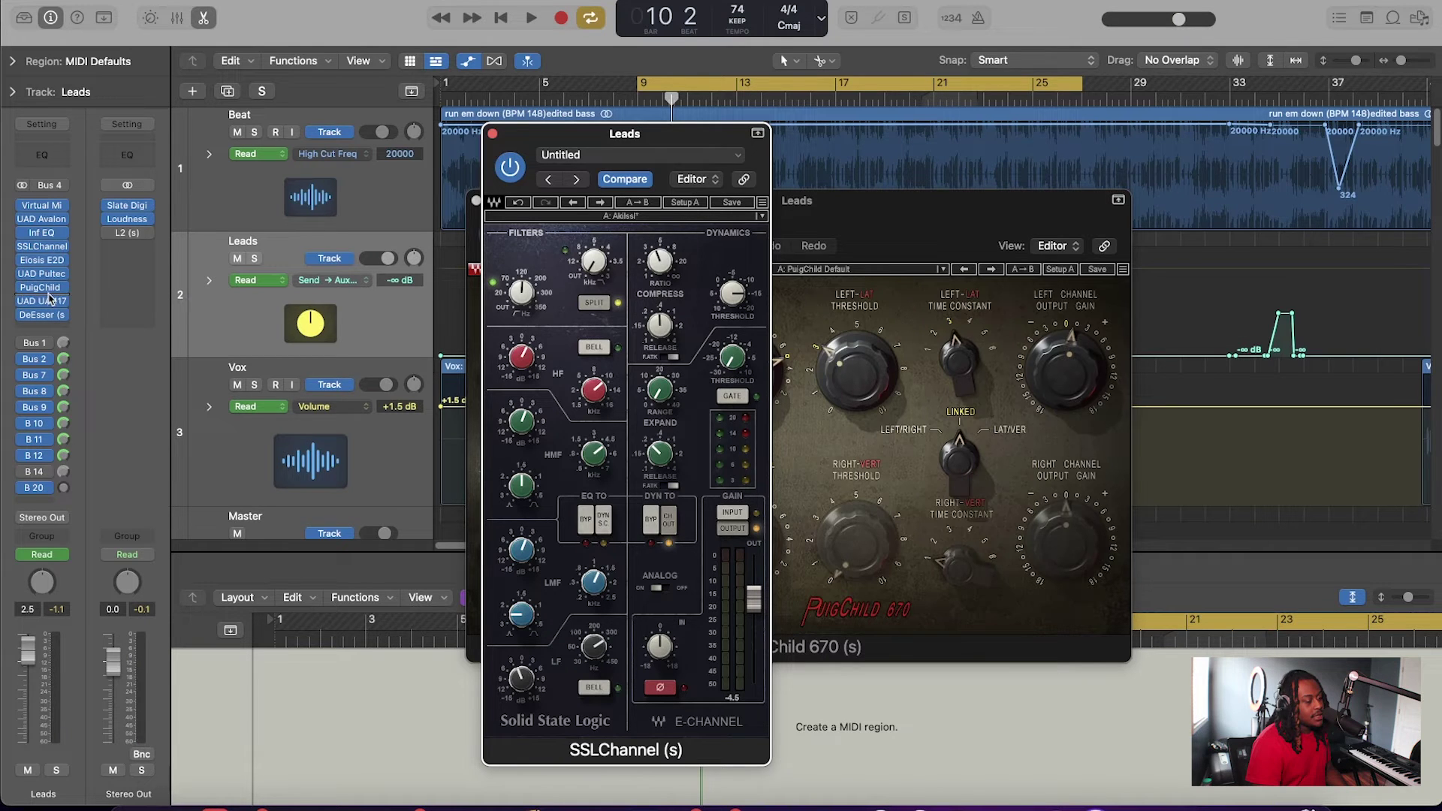
pyautogui.click(50, 291)
pyautogui.click(50, 291)
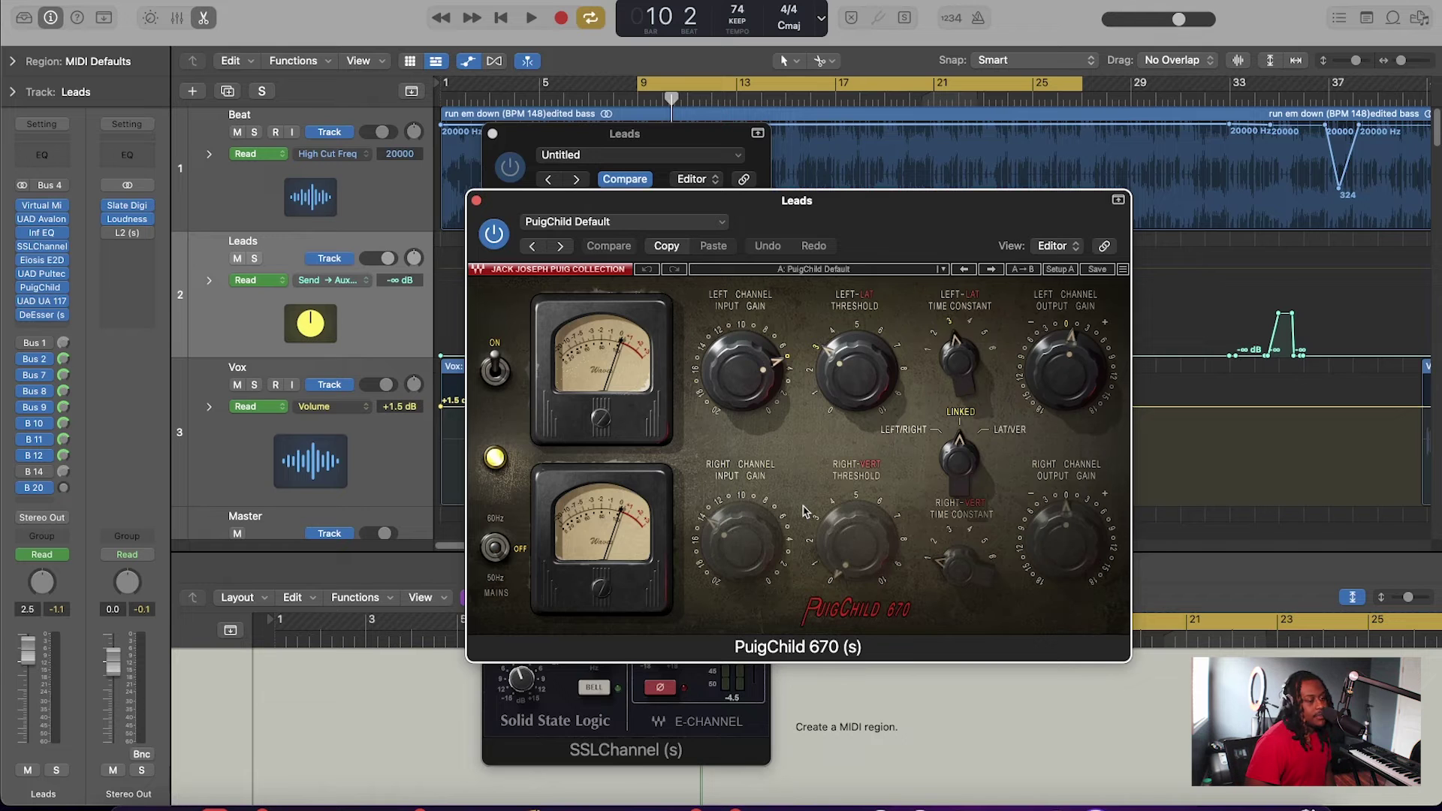
pyautogui.press('space')
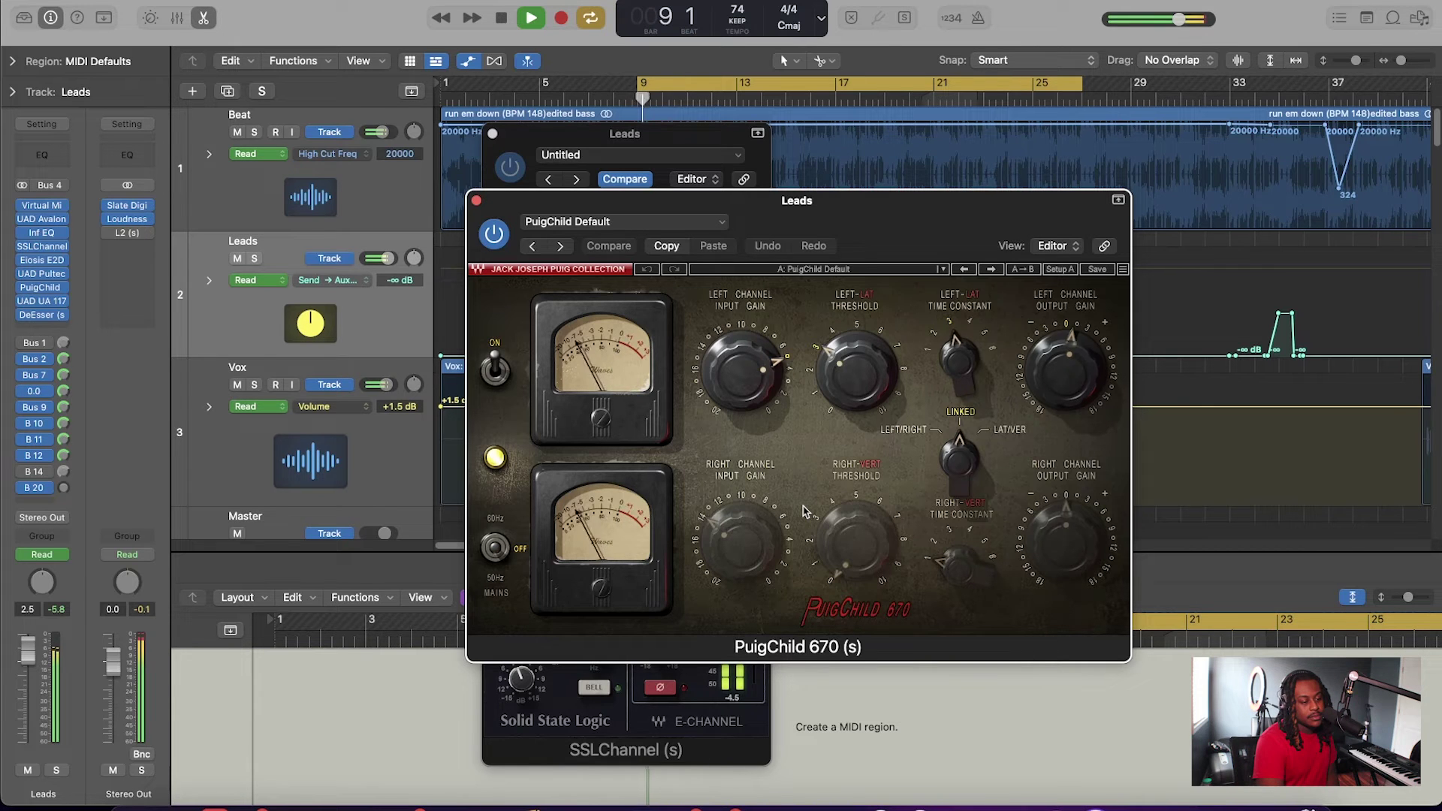
# Replay the full mix from bar 9 to watch the PuigChild 670 meters, moving its window higher, and stop playback.
pyautogui.press('space')
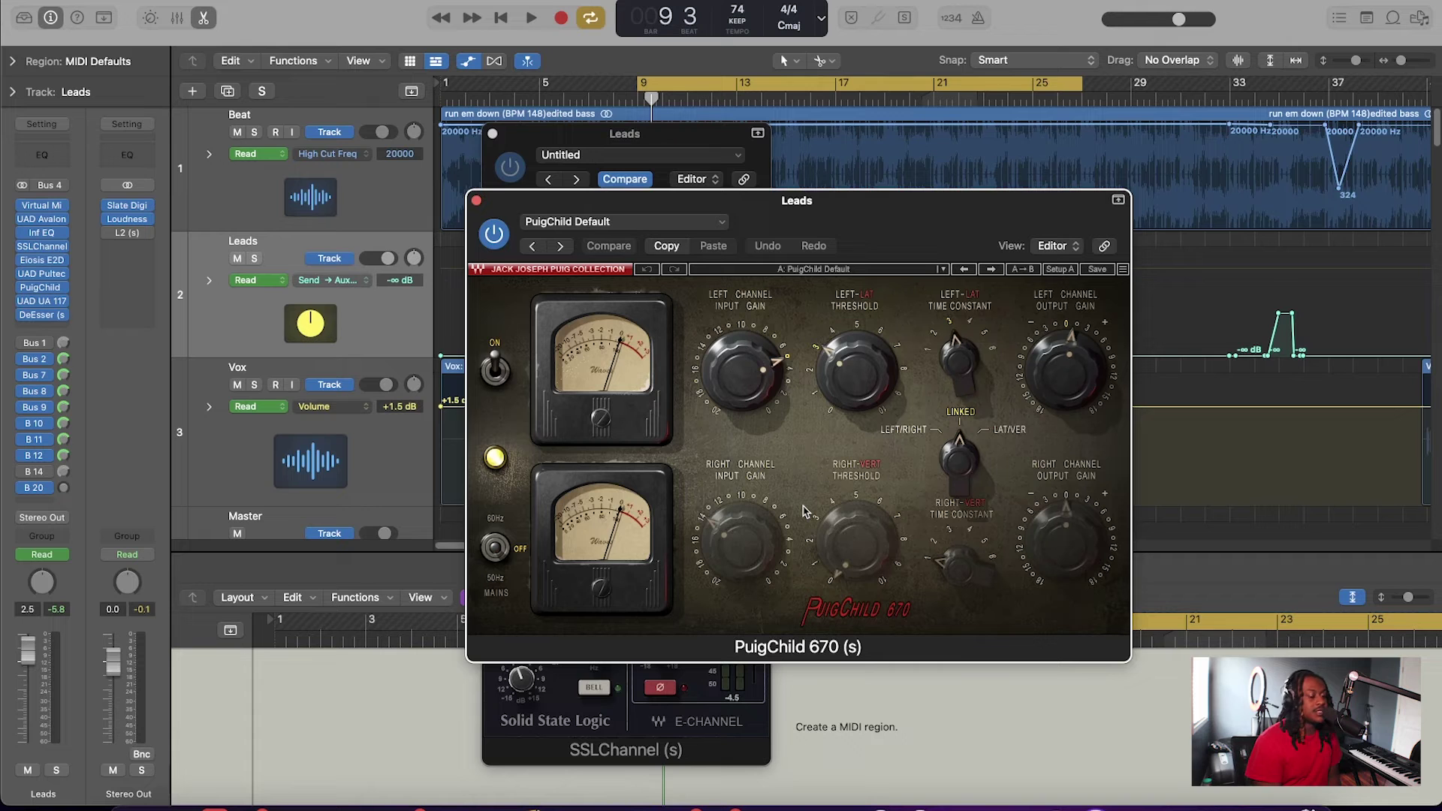
pyautogui.press('space')
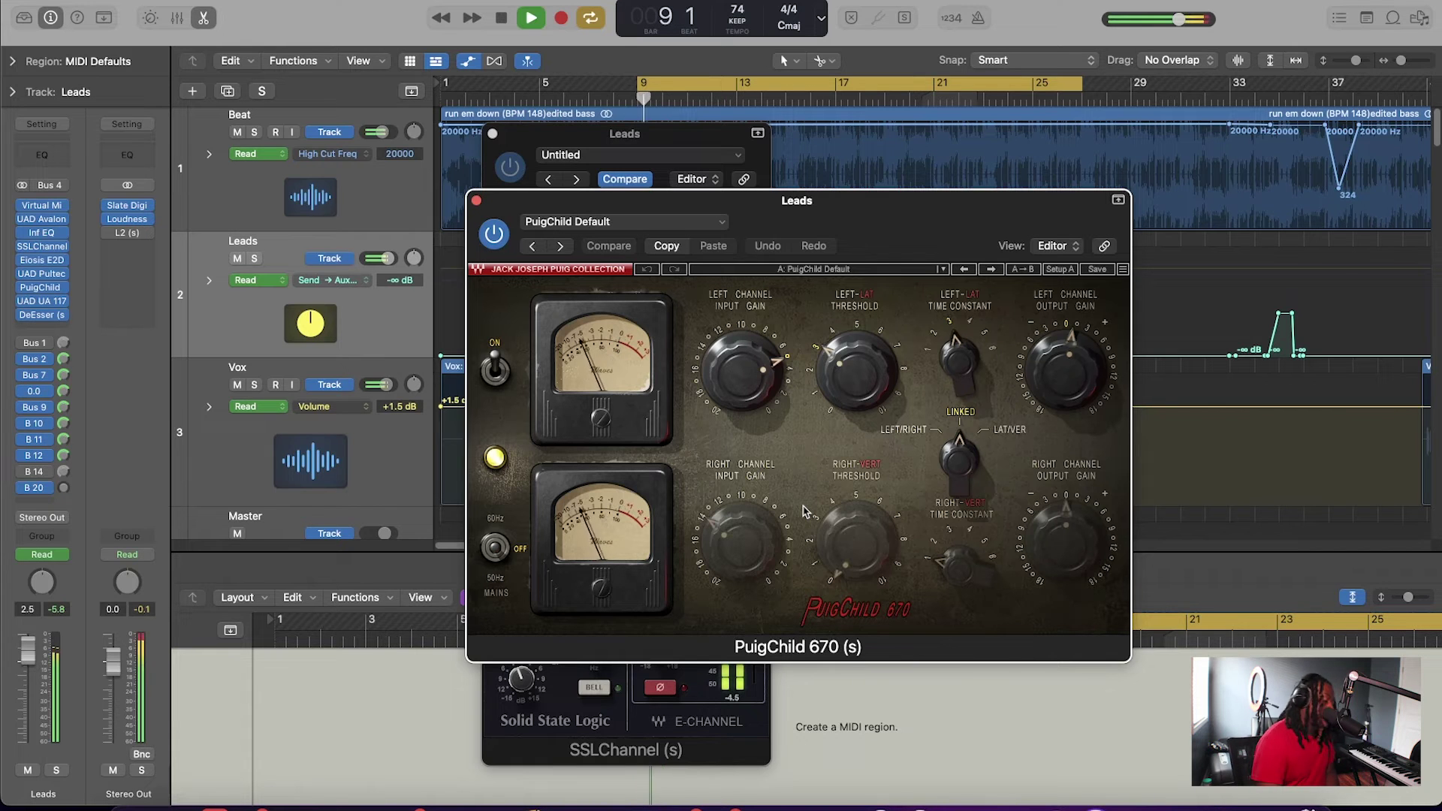
pyautogui.moveTo(946, 232); pyautogui.dragTo(971, 168)
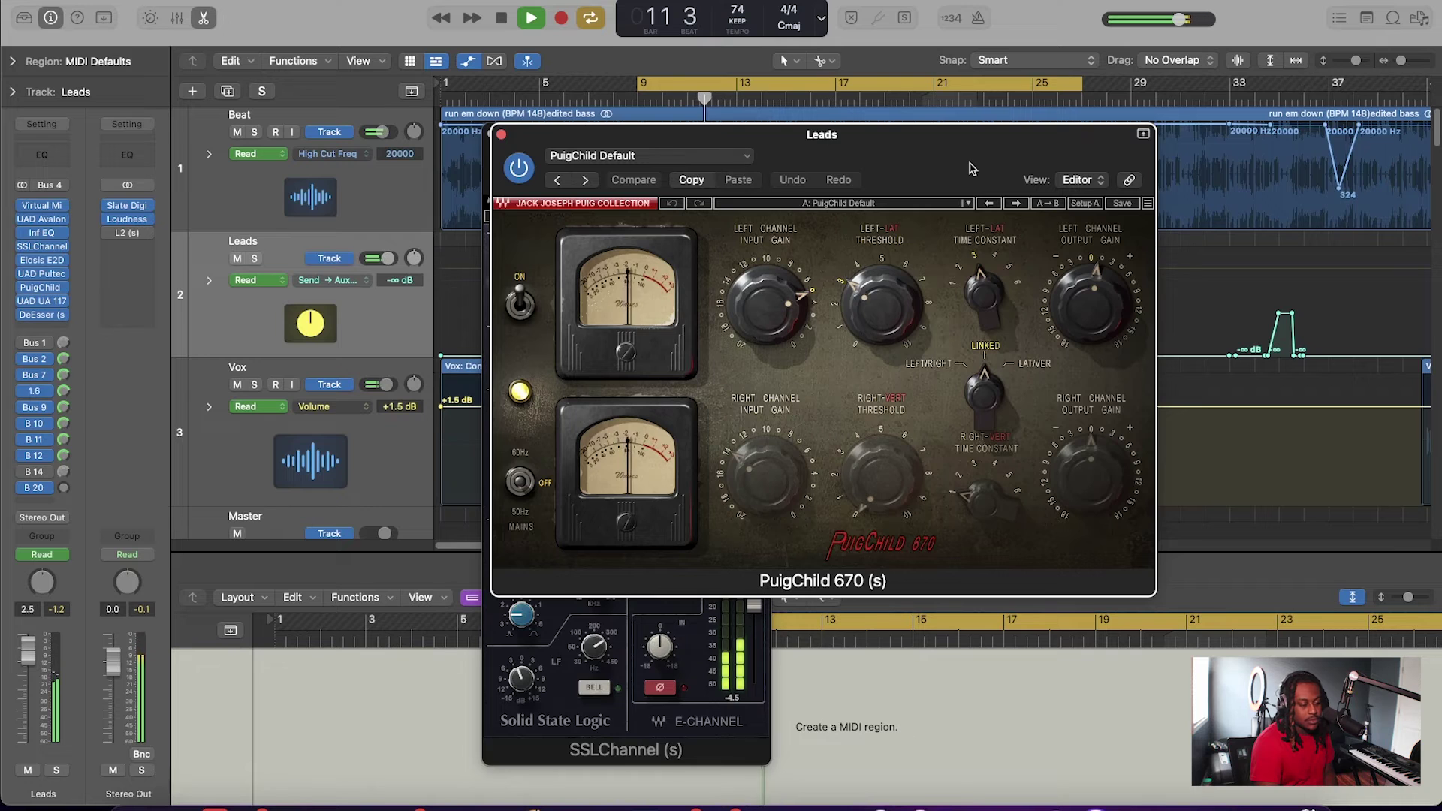
pyautogui.press('space')
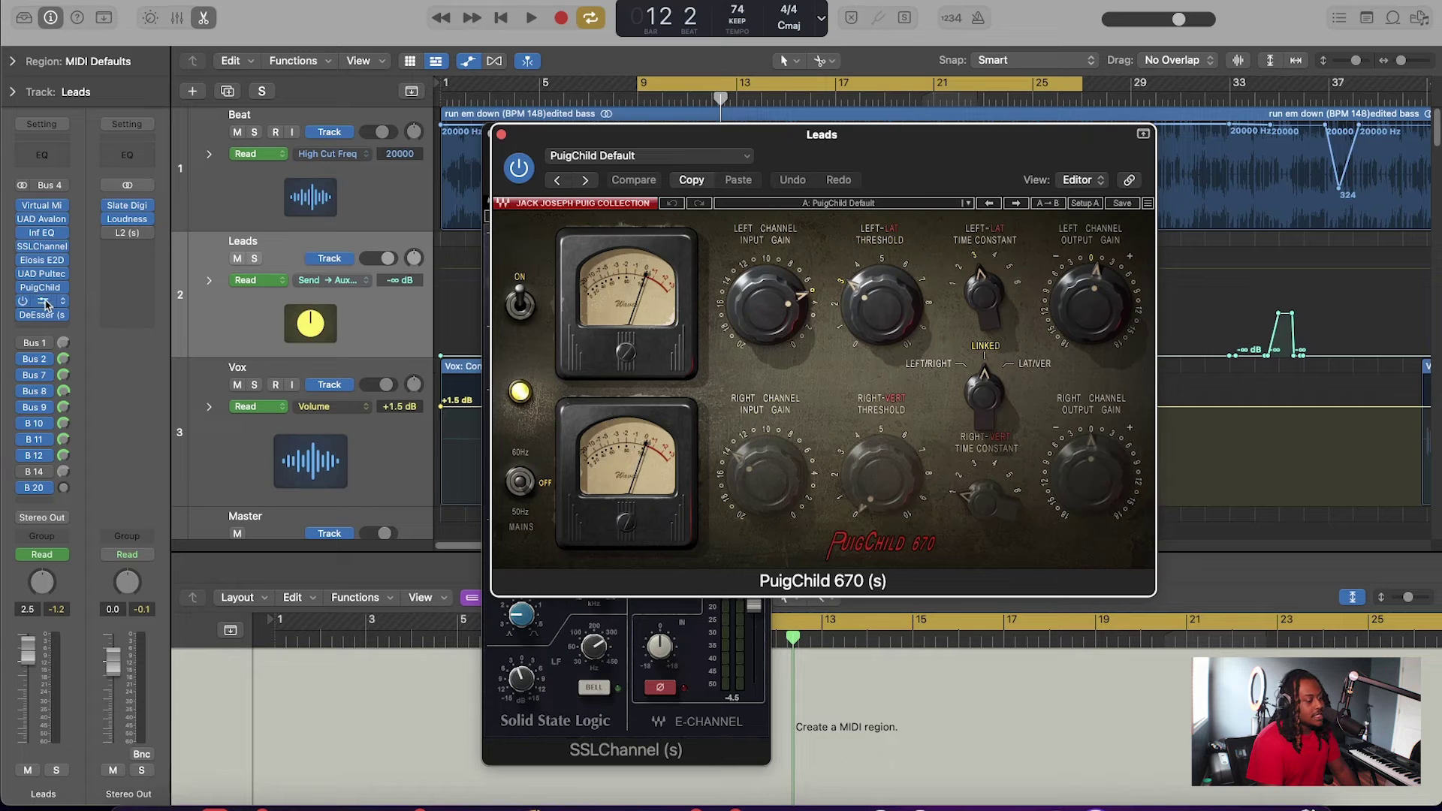
# View the UAD UA 1176LN Legacy and DeEsser inserts on Leads, moving the DeEsser window clear of the compressor.
pyautogui.click(45, 301)
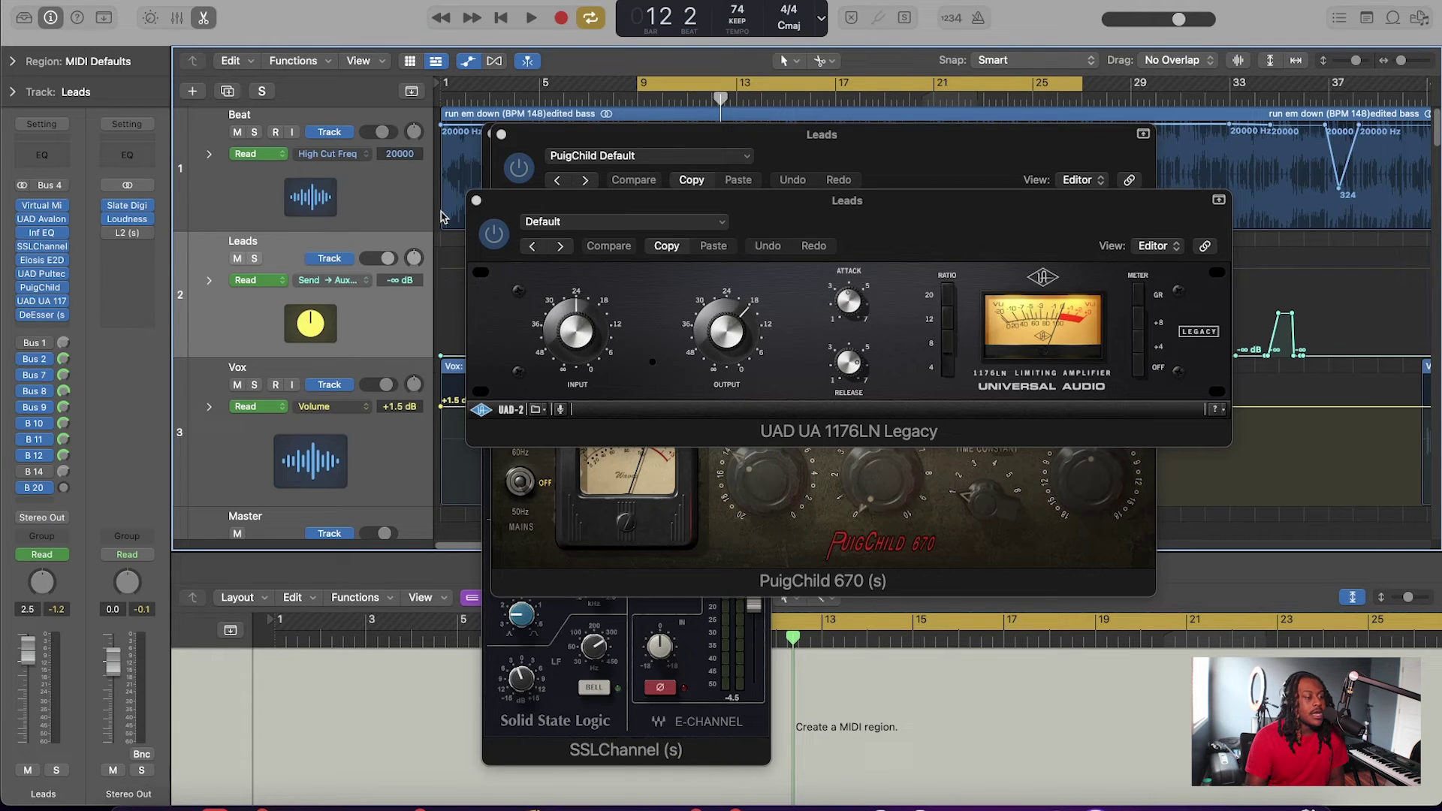
pyautogui.click(41, 315)
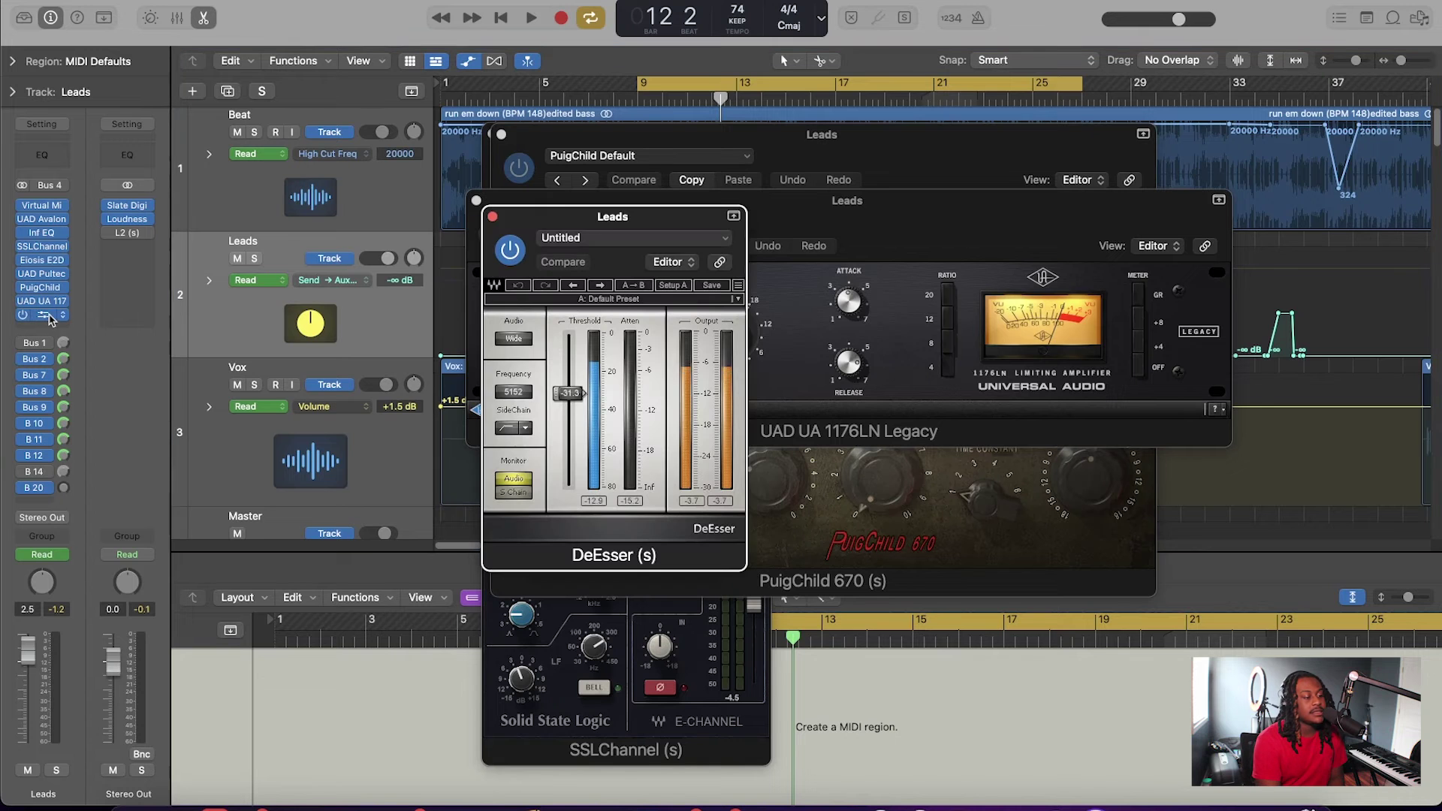
pyautogui.moveTo(634, 224); pyautogui.dragTo(354, 69)
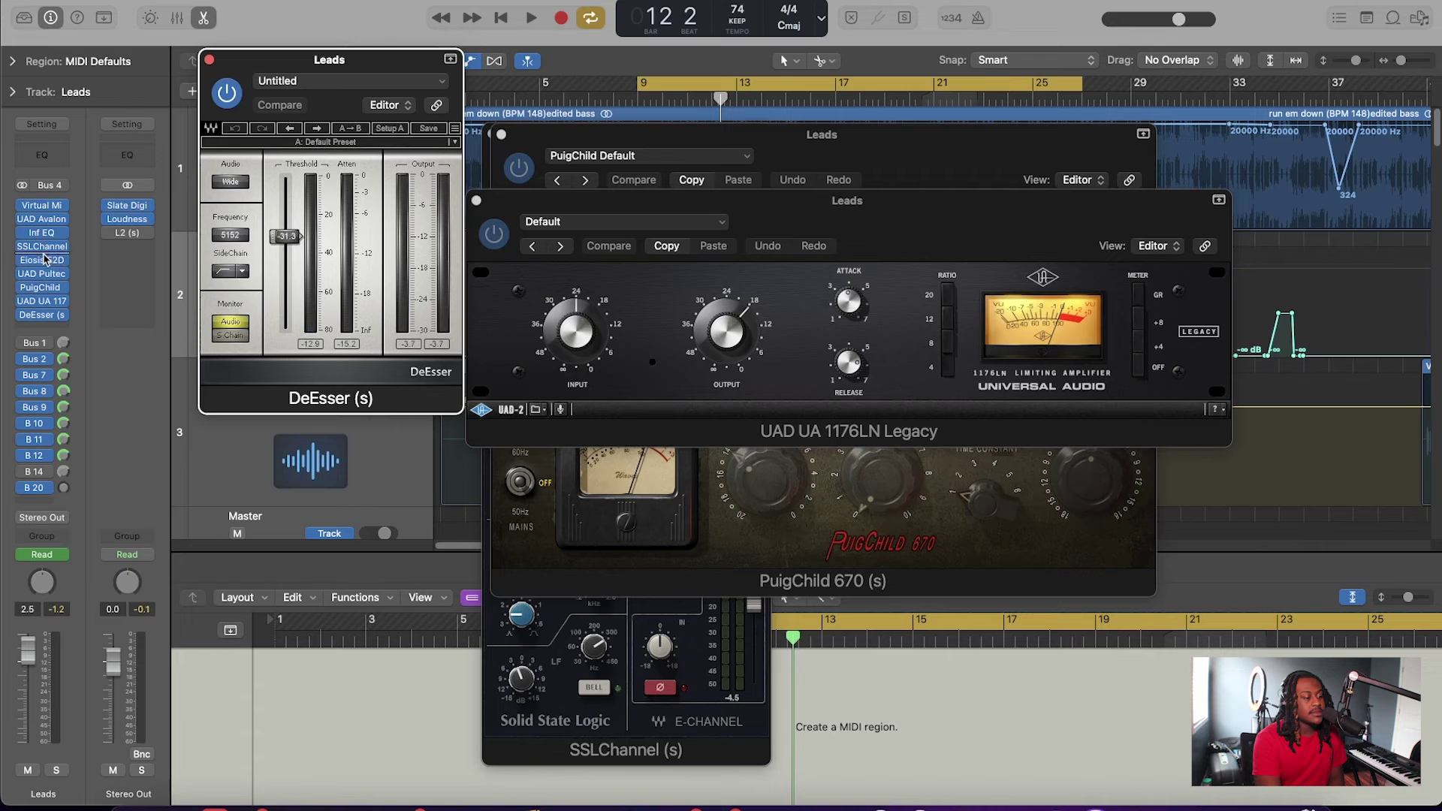
# Place the Eiosis E2Deesser window beside the DeEsser and play the mix to observe both de-essers working.
pyautogui.click(120, 242)
pyautogui.click(67, 177)
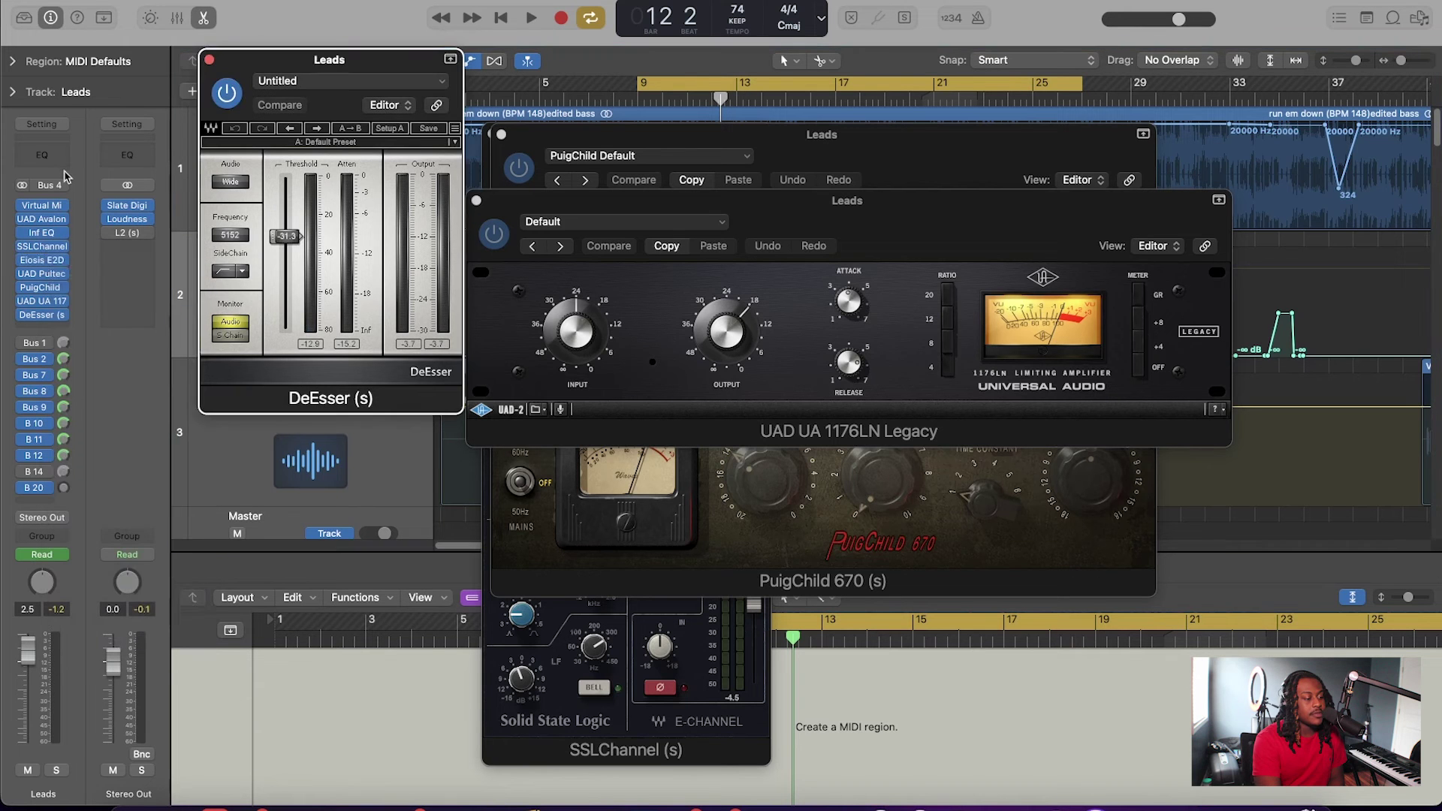
pyautogui.click(45, 264)
pyautogui.moveTo(933, 167); pyautogui.dragTo(951, 76)
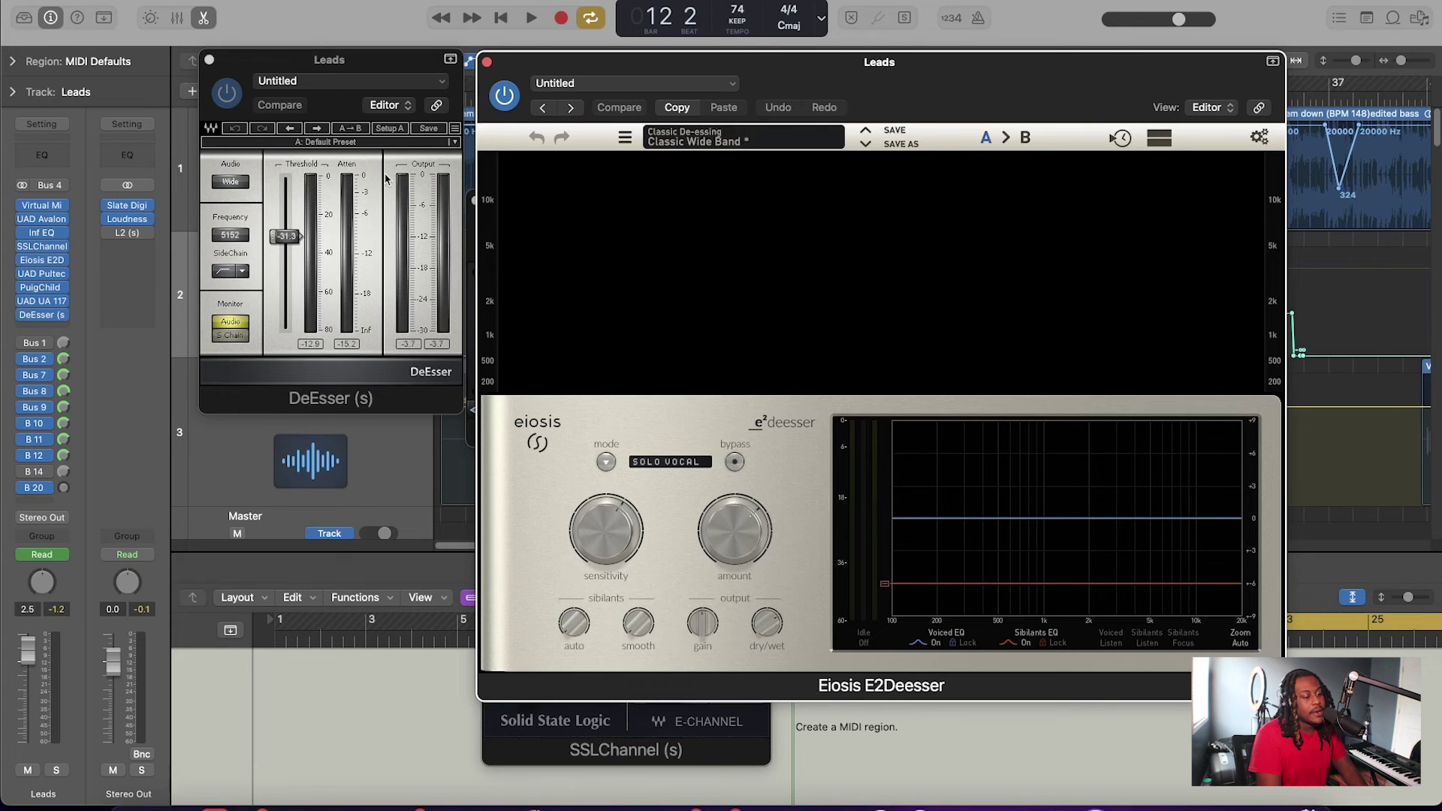
pyautogui.press('space')
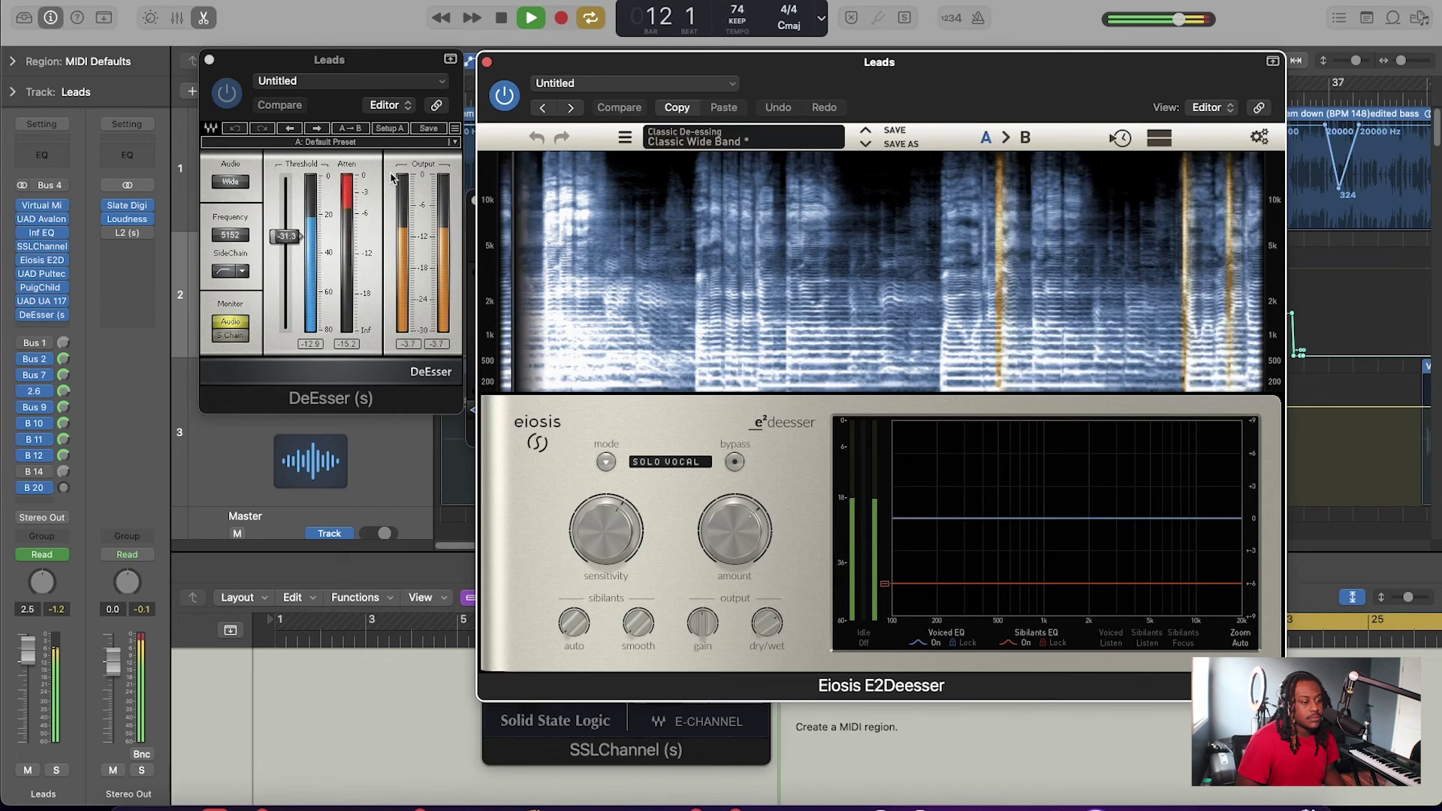
pyautogui.press('space')
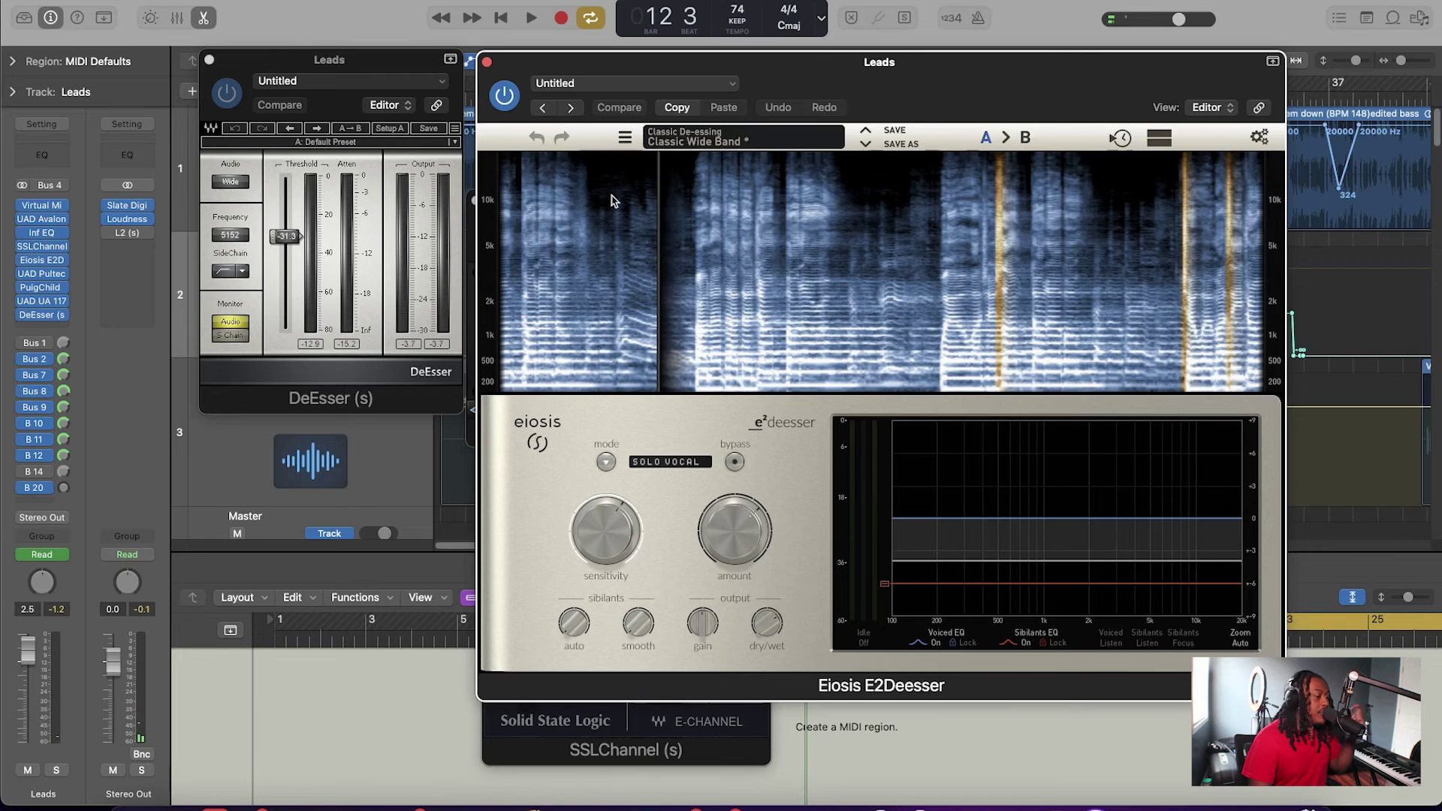
# Close the DeEsser, Eiosis E2Deesser, UA 1176LN, PuigChild 670 and SSLChannel windows.
pyautogui.click(209, 60)
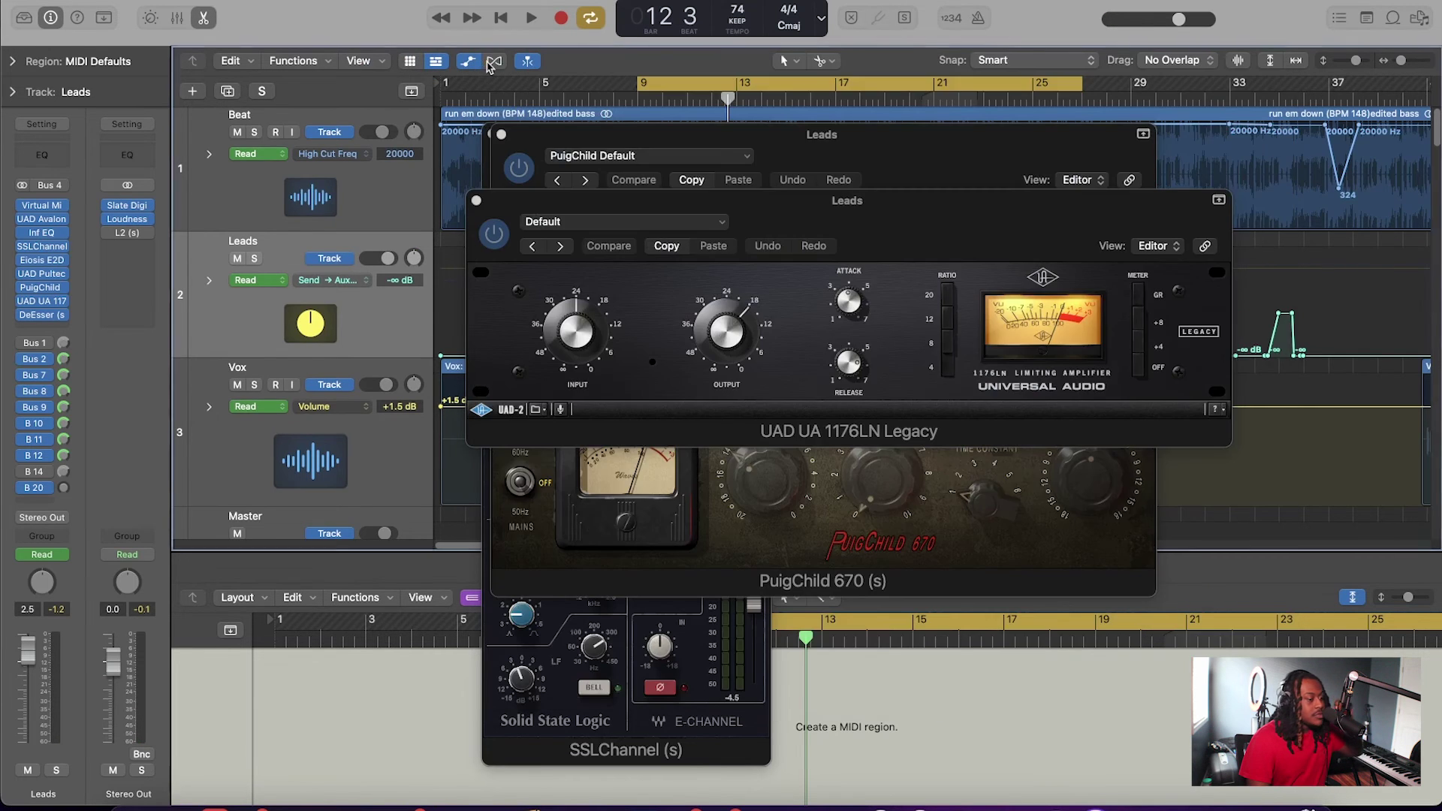
pyautogui.click(487, 63)
pyautogui.click(476, 202)
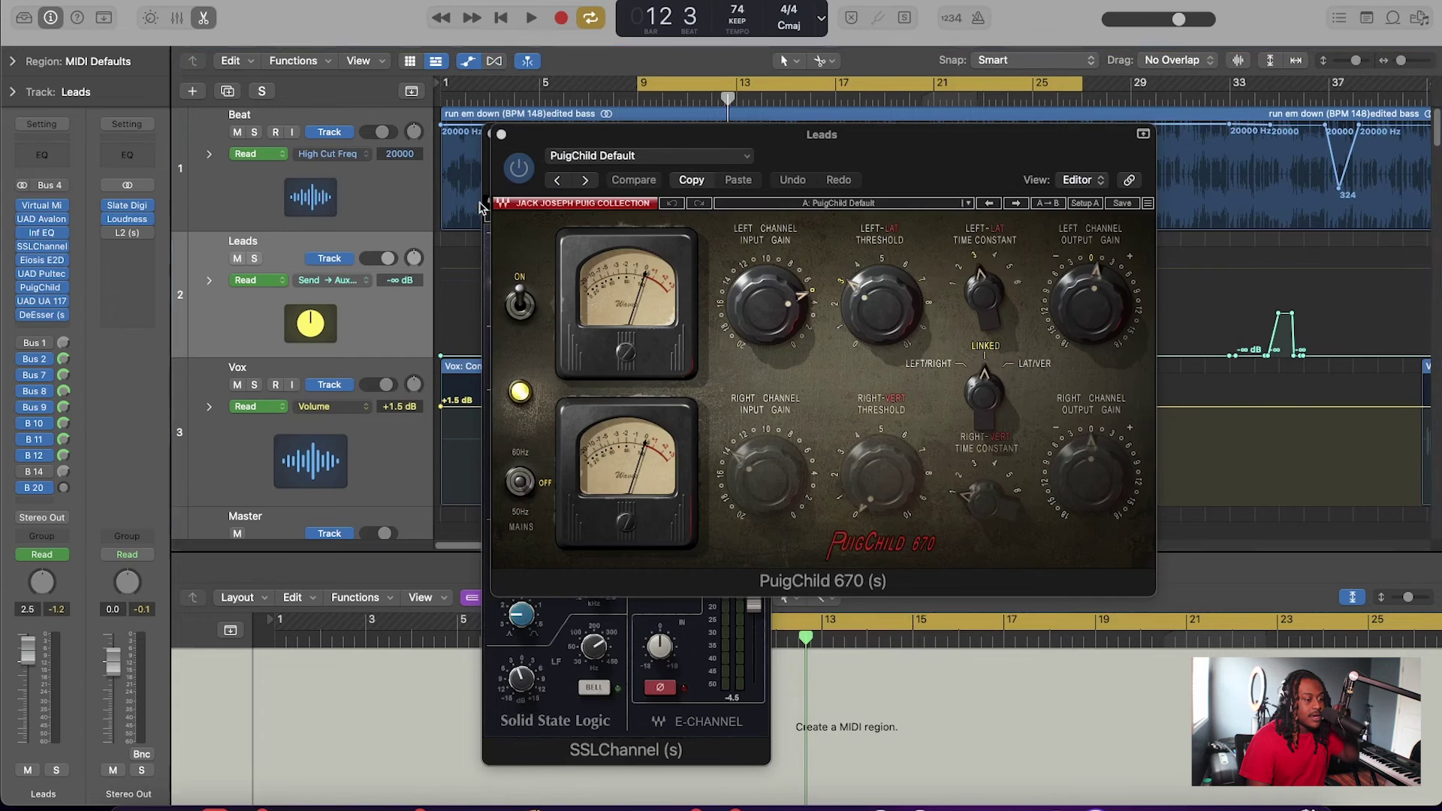
pyautogui.click(501, 135)
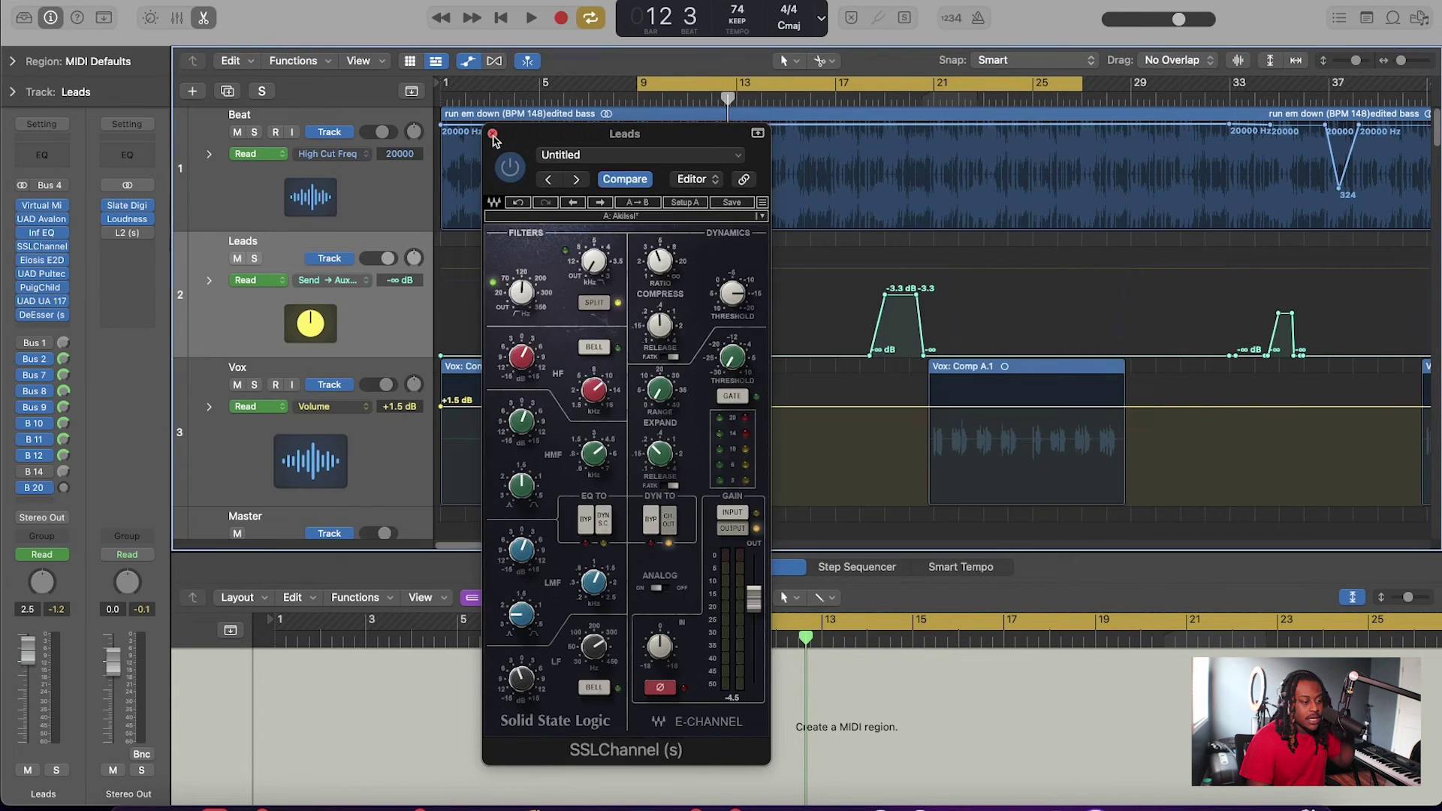
pyautogui.click(497, 138)
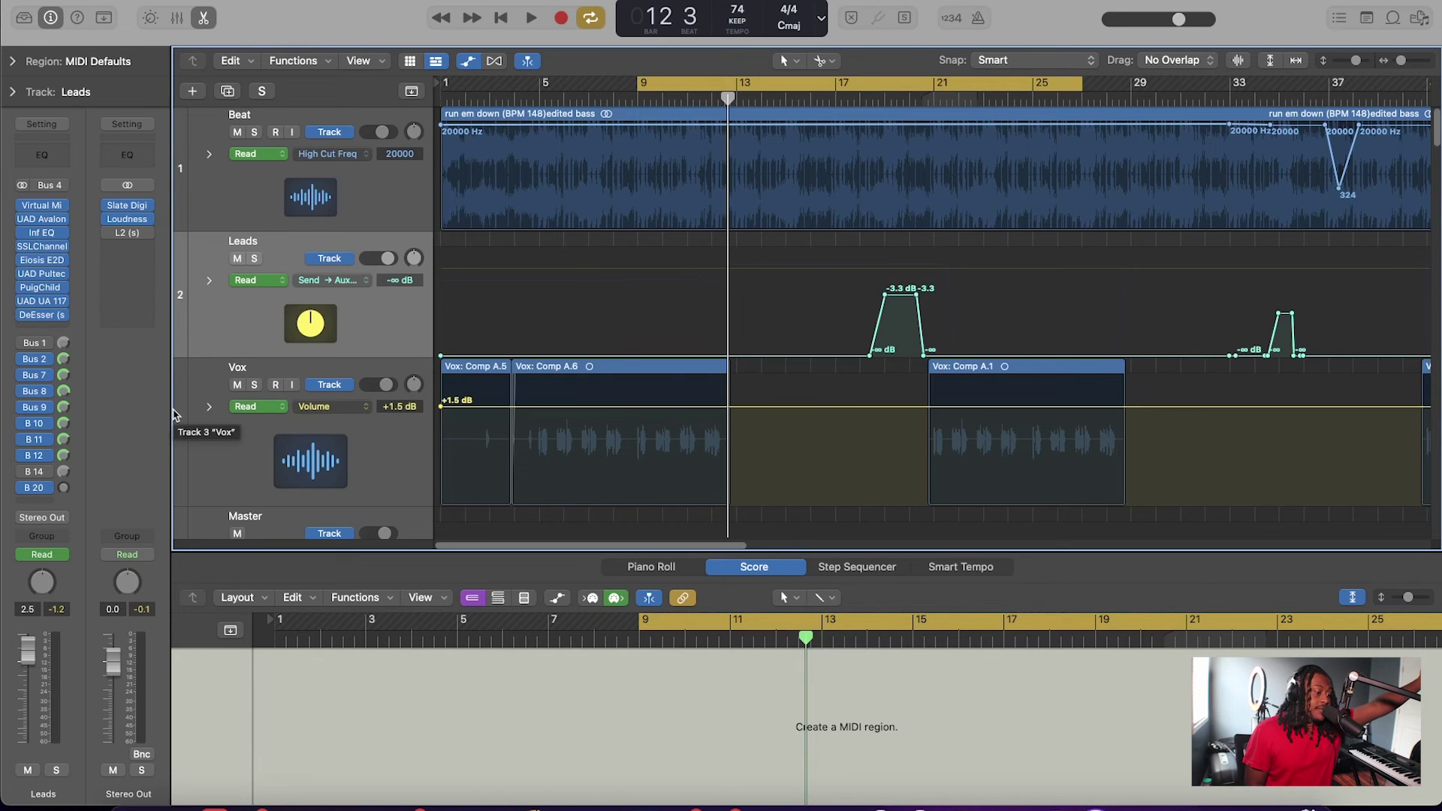
# Inspect the aux channels fed by the Leads sends to Bus 2 and Bus 7.
pyautogui.click(33, 359)
pyautogui.click(120, 322)
pyautogui.click(34, 375)
pyautogui.click(100, 315)
pyautogui.click(42, 375)
pyautogui.click(90, 293)
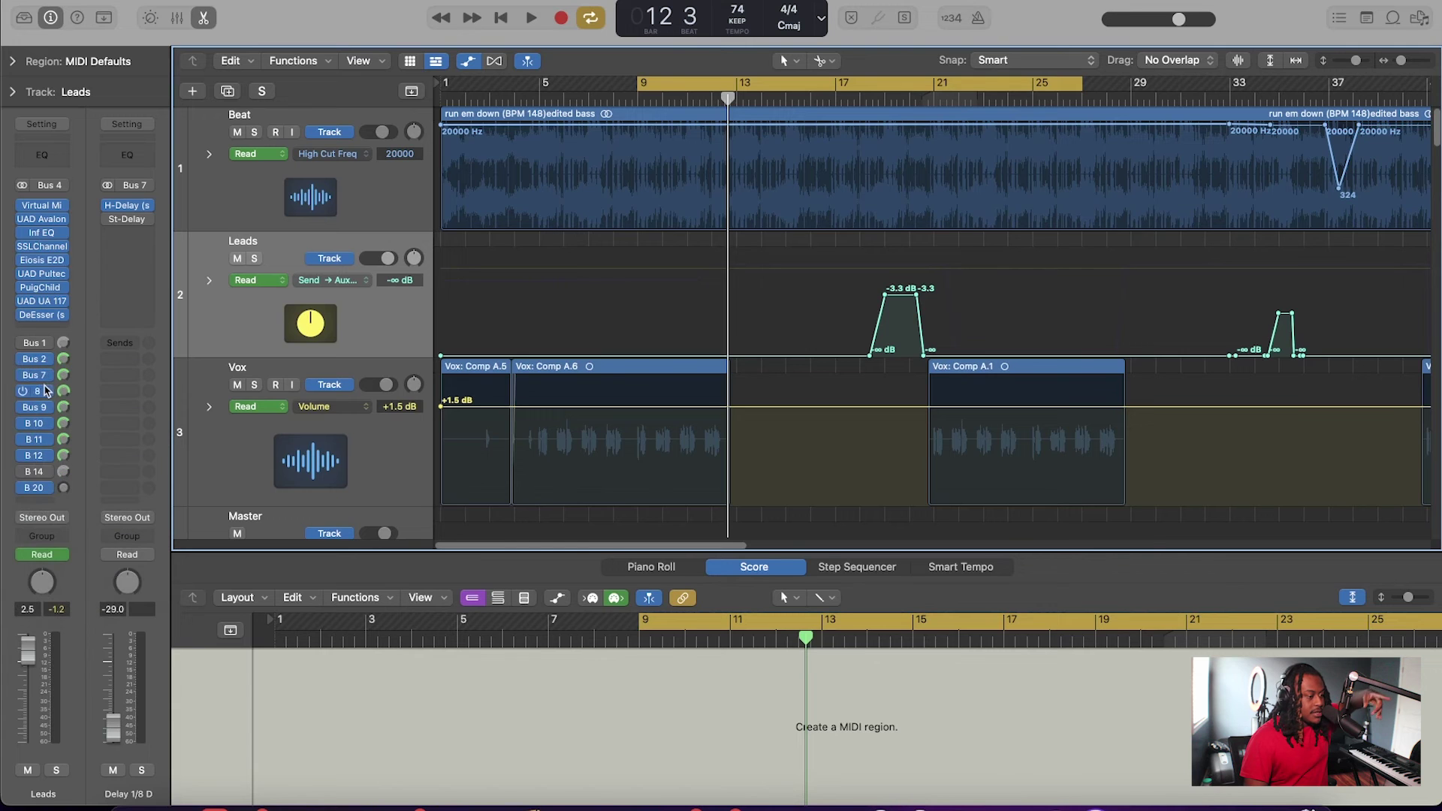
# Inspect the insert chains on the aux channels for the Leads sends to Bus 7 through Bus 10.
pyautogui.click(46, 376)
pyautogui.click(84, 311)
pyautogui.click(38, 391)
pyautogui.click(113, 331)
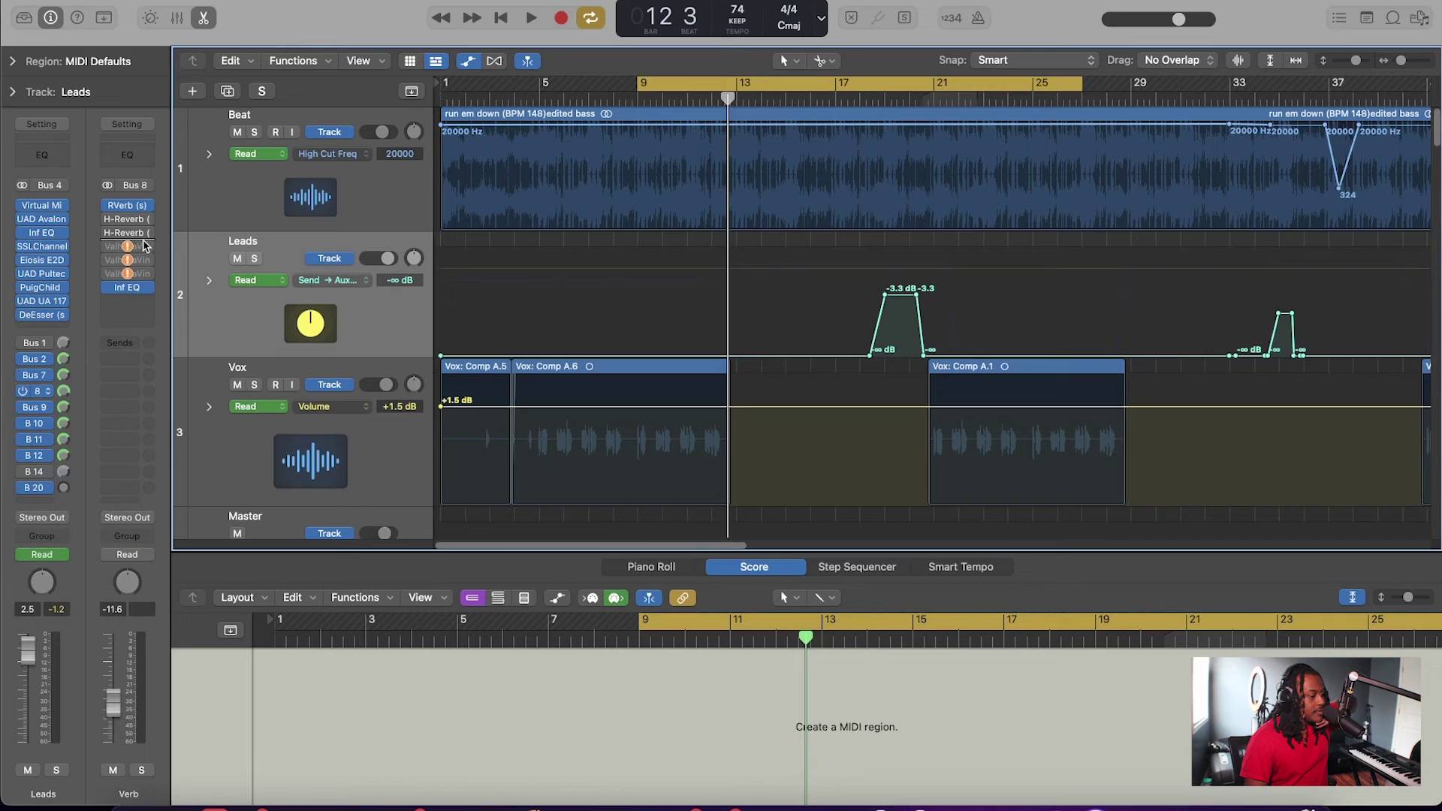
pyautogui.click(34, 406)
pyautogui.click(31, 423)
pyautogui.click(31, 422)
pyautogui.click(34, 421)
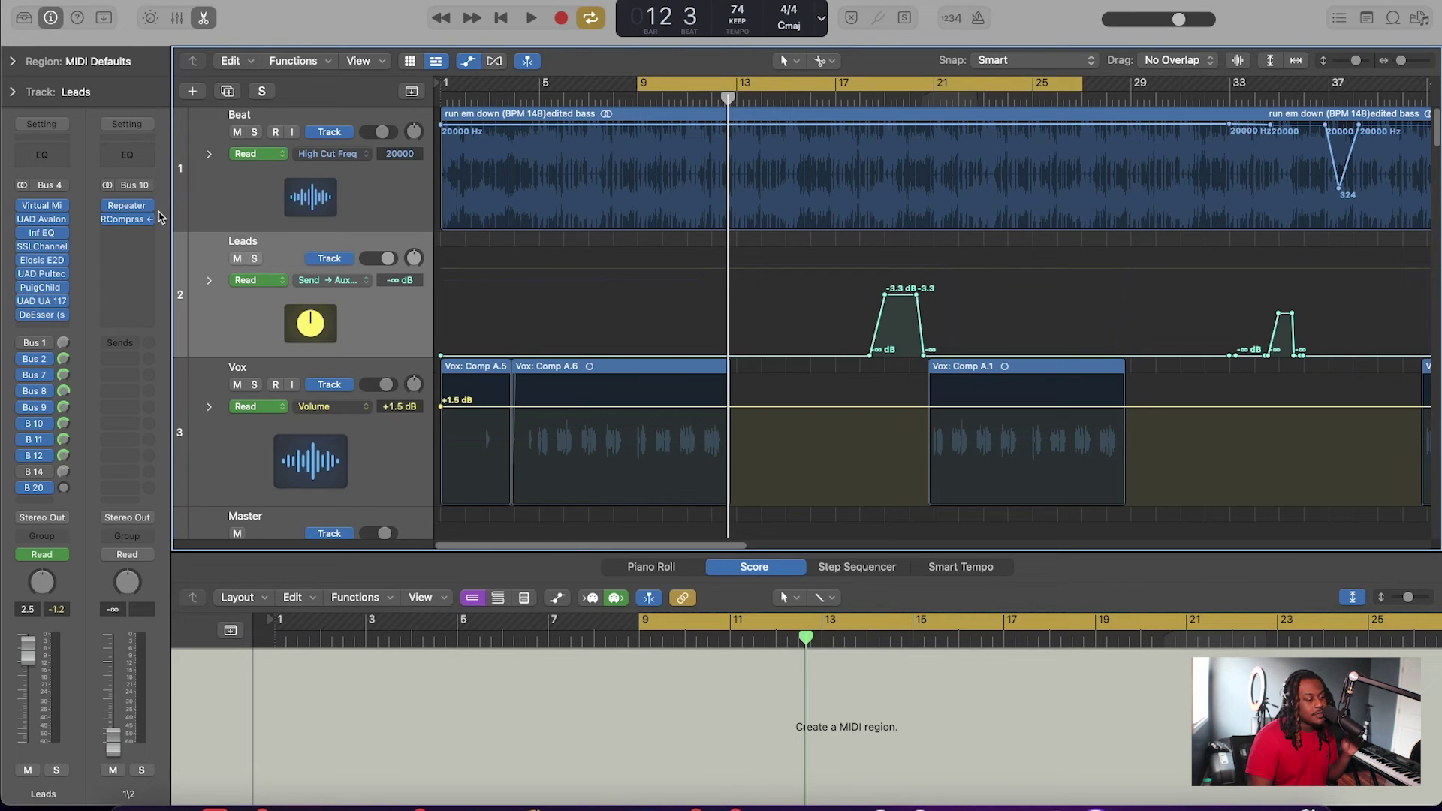
# Return to the Bus 8 Verb channel and examine its RVerb settings, moving the plug-in window higher.
pyautogui.click(44, 392)
pyautogui.click(44, 392)
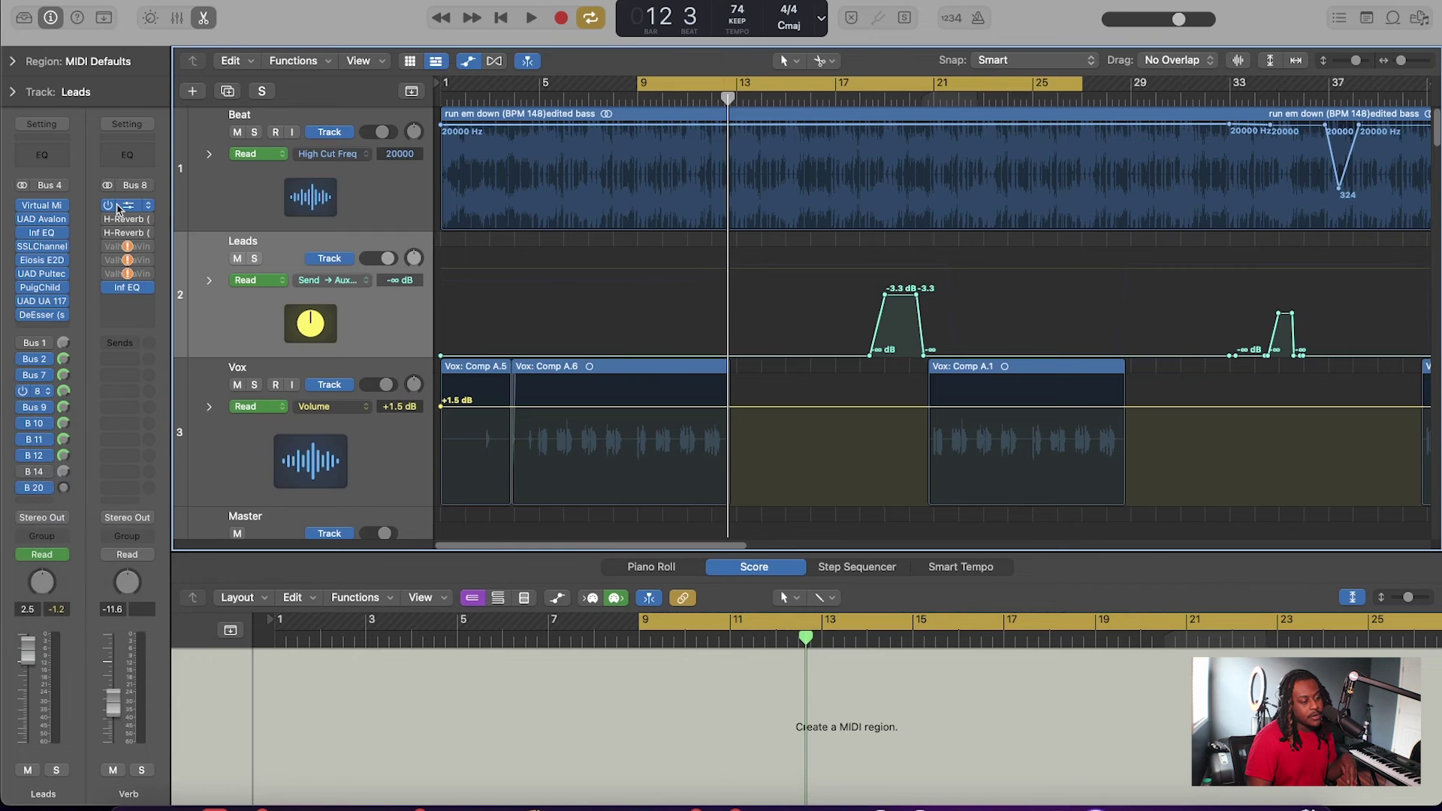
pyautogui.click(118, 207)
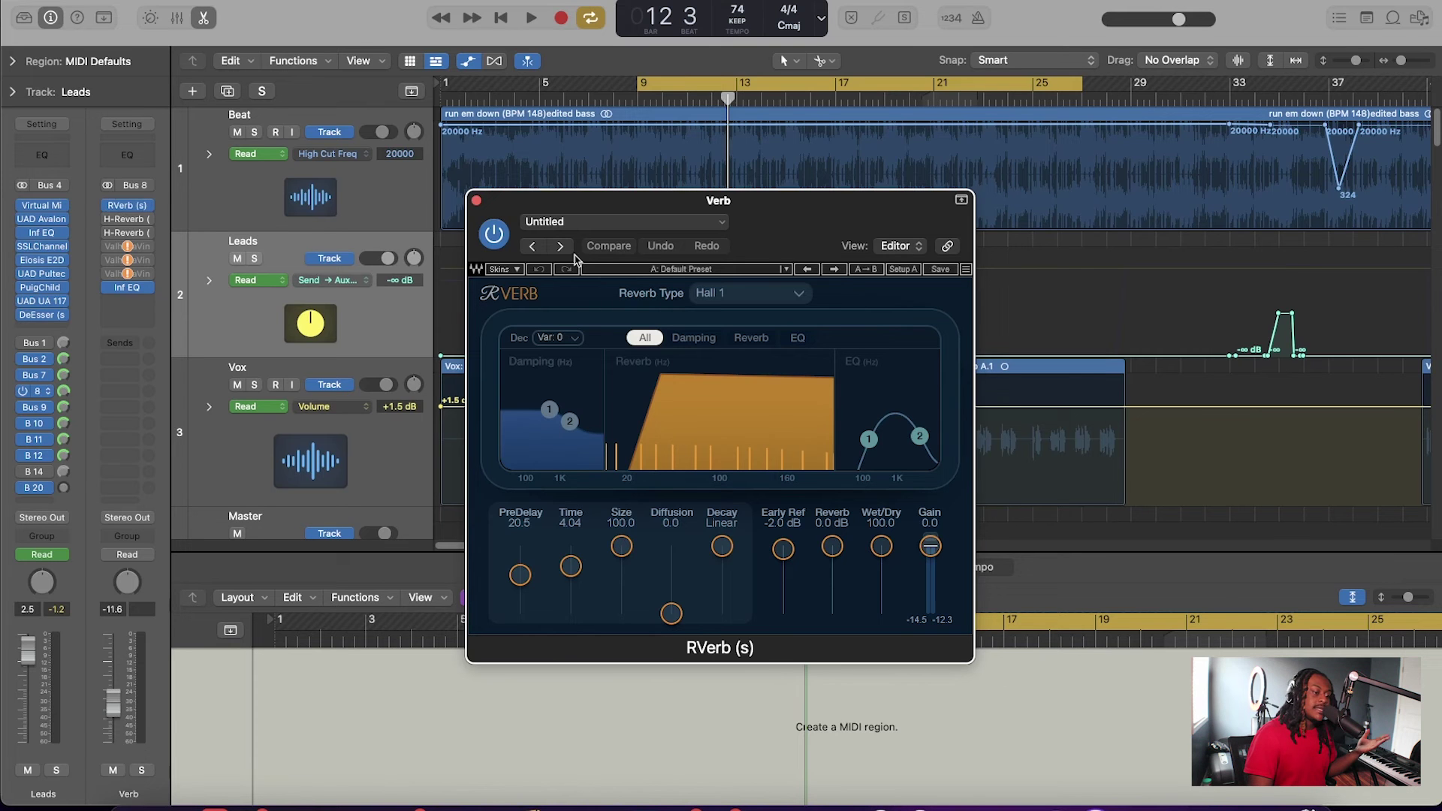
pyautogui.moveTo(790, 210); pyautogui.dragTo(930, 70)
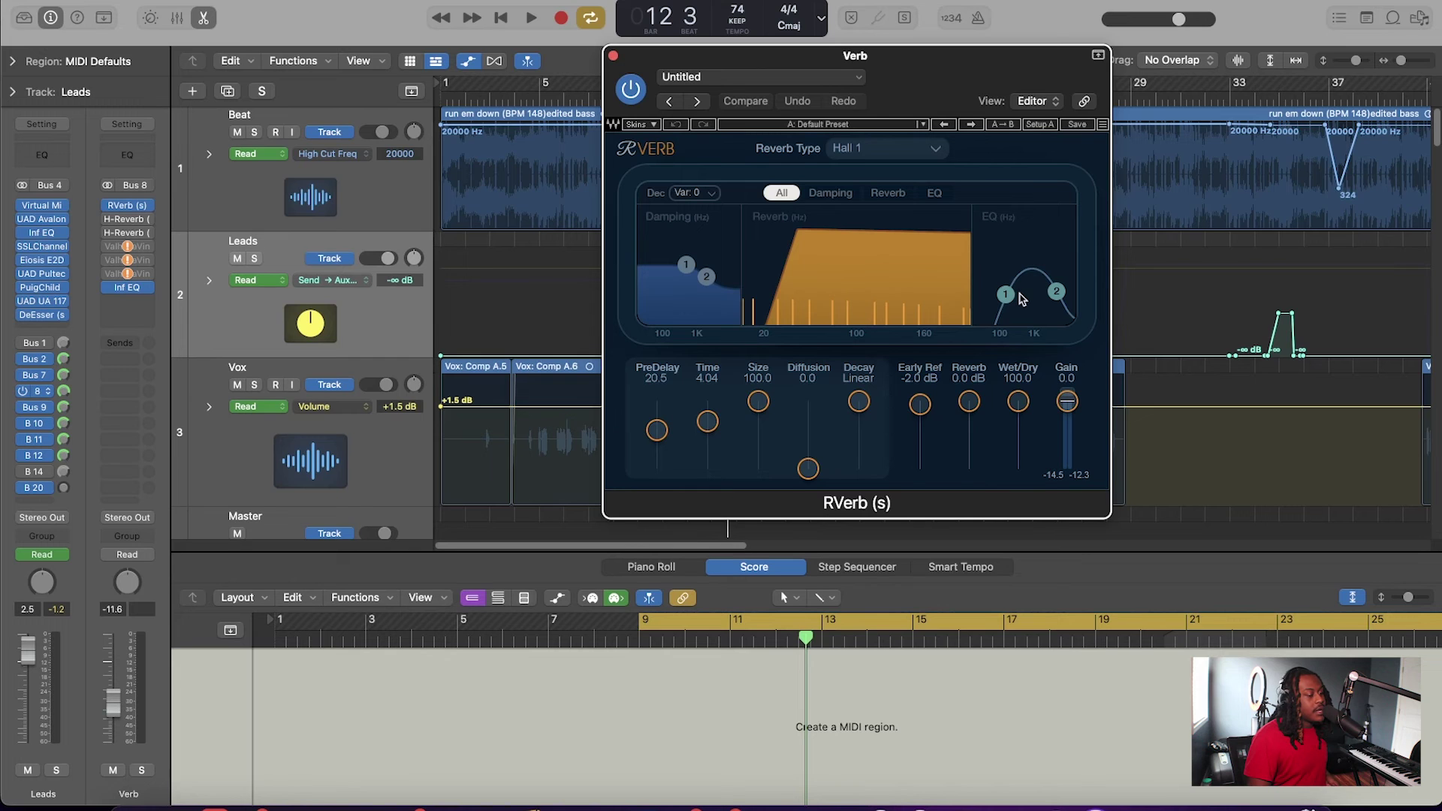
# Check the Inf EQ filter curve on the Verb channel, and close both the EQ and RVerb windows.
pyautogui.moveTo(126, 289)
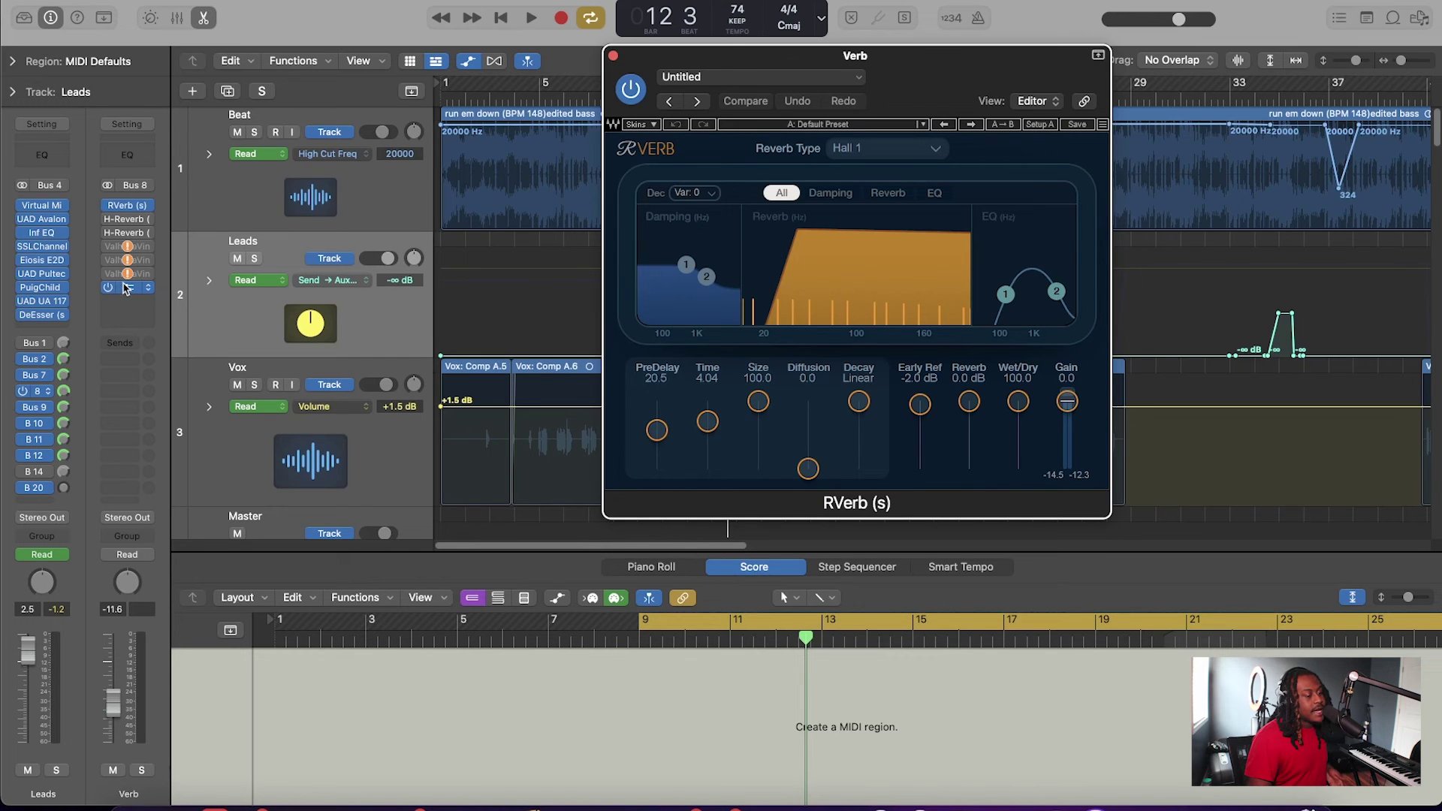
pyautogui.click(125, 289)
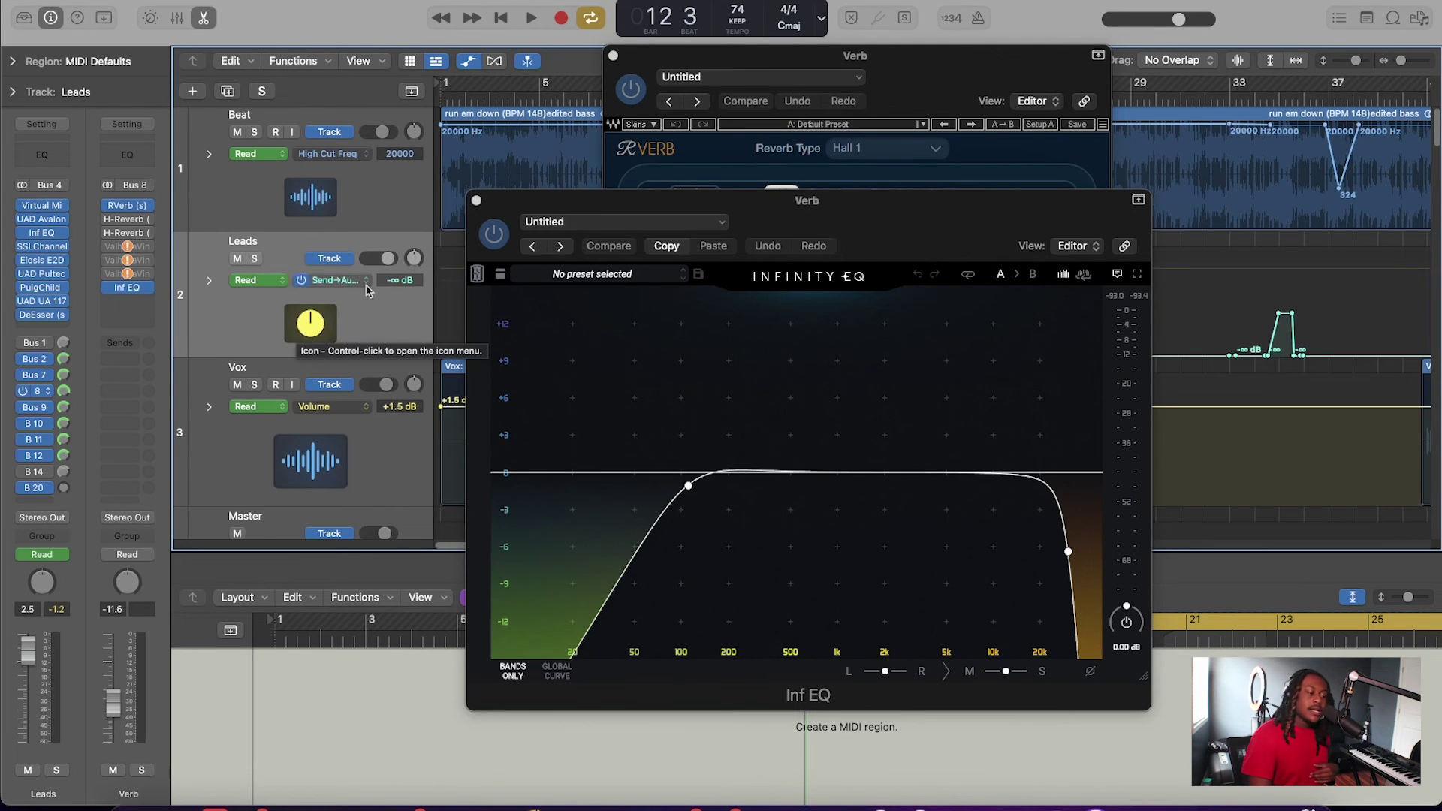
pyautogui.click(477, 202)
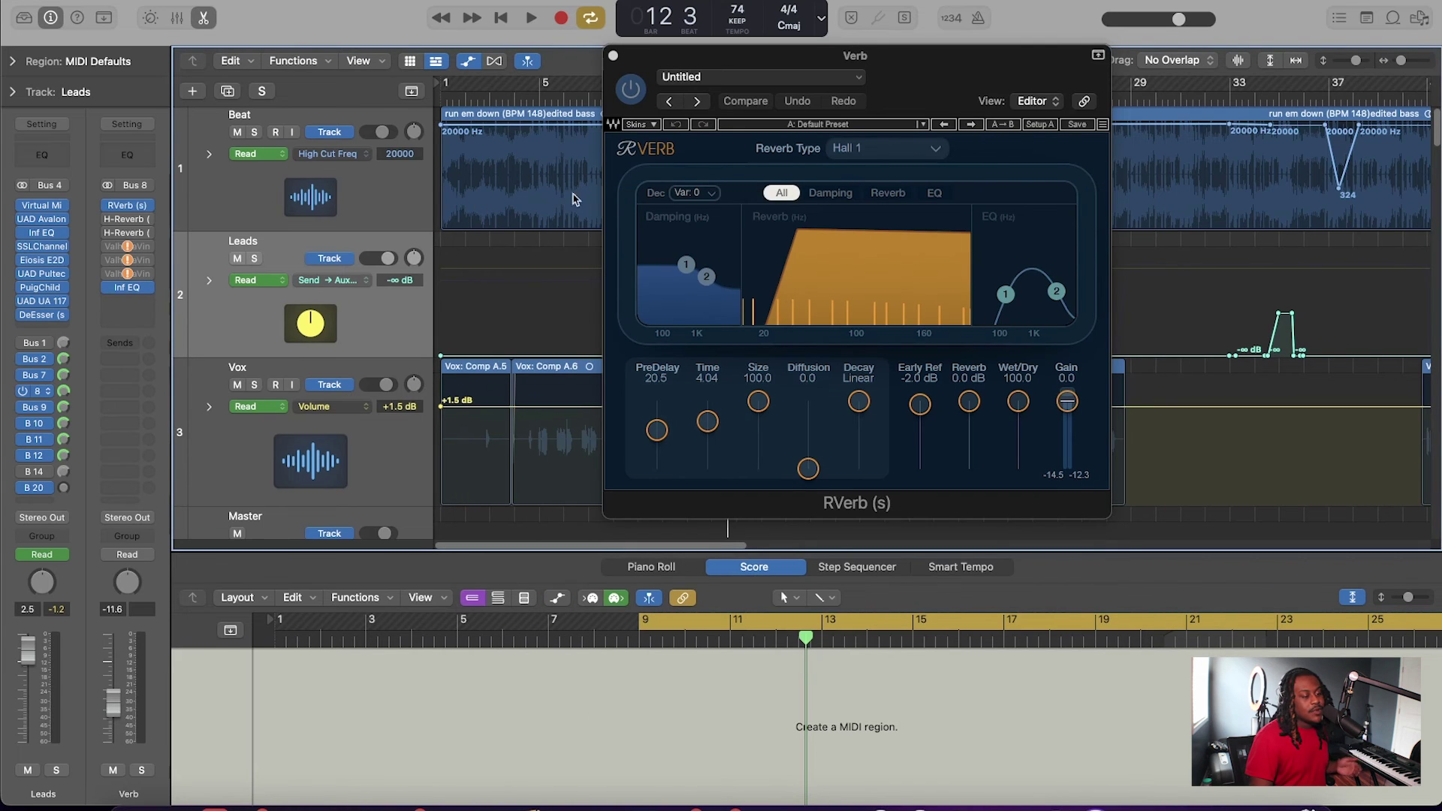
pyautogui.click(612, 57)
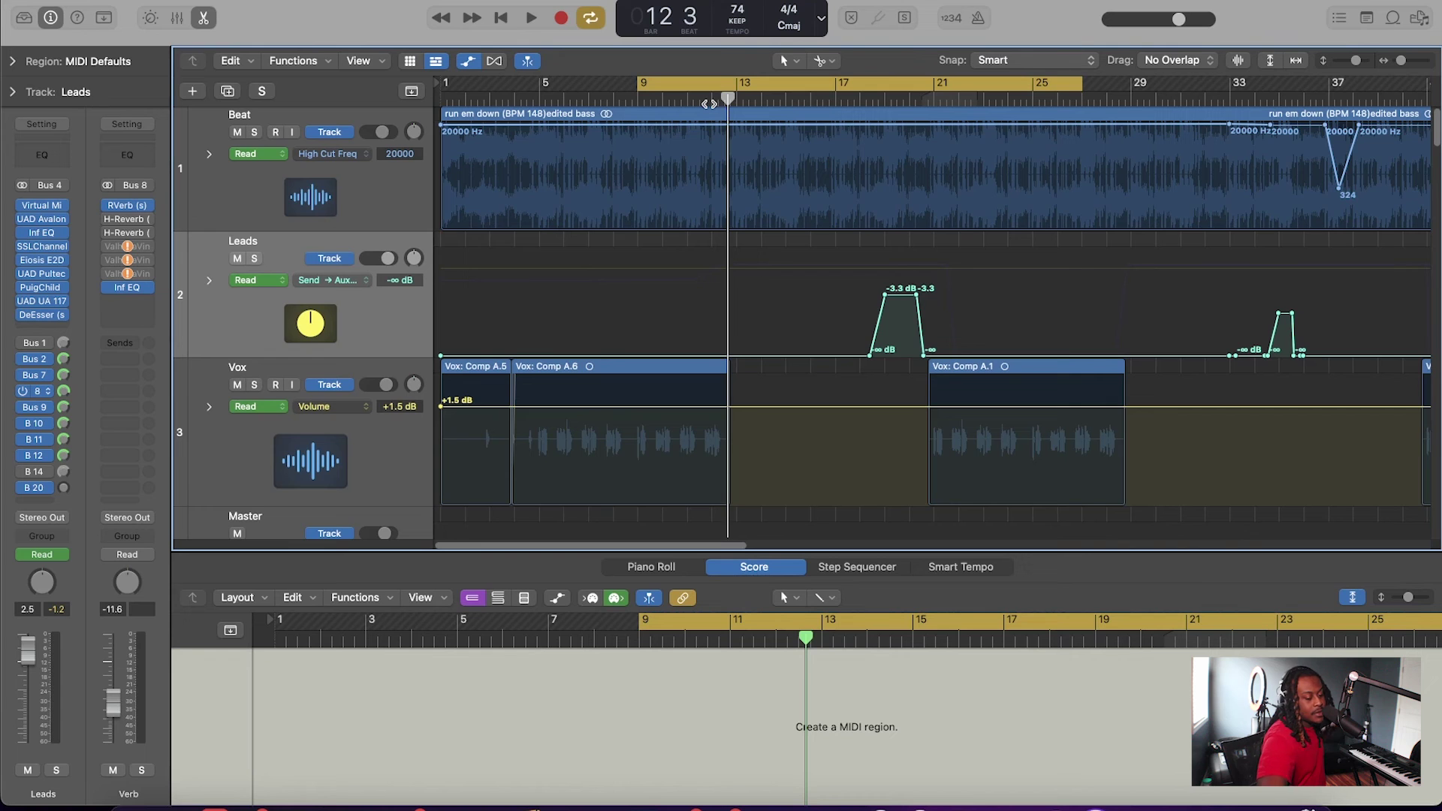
# Audition the reverb in the full mix and with Leads soloed, stop playback and clear the solo.
pyautogui.press('space')
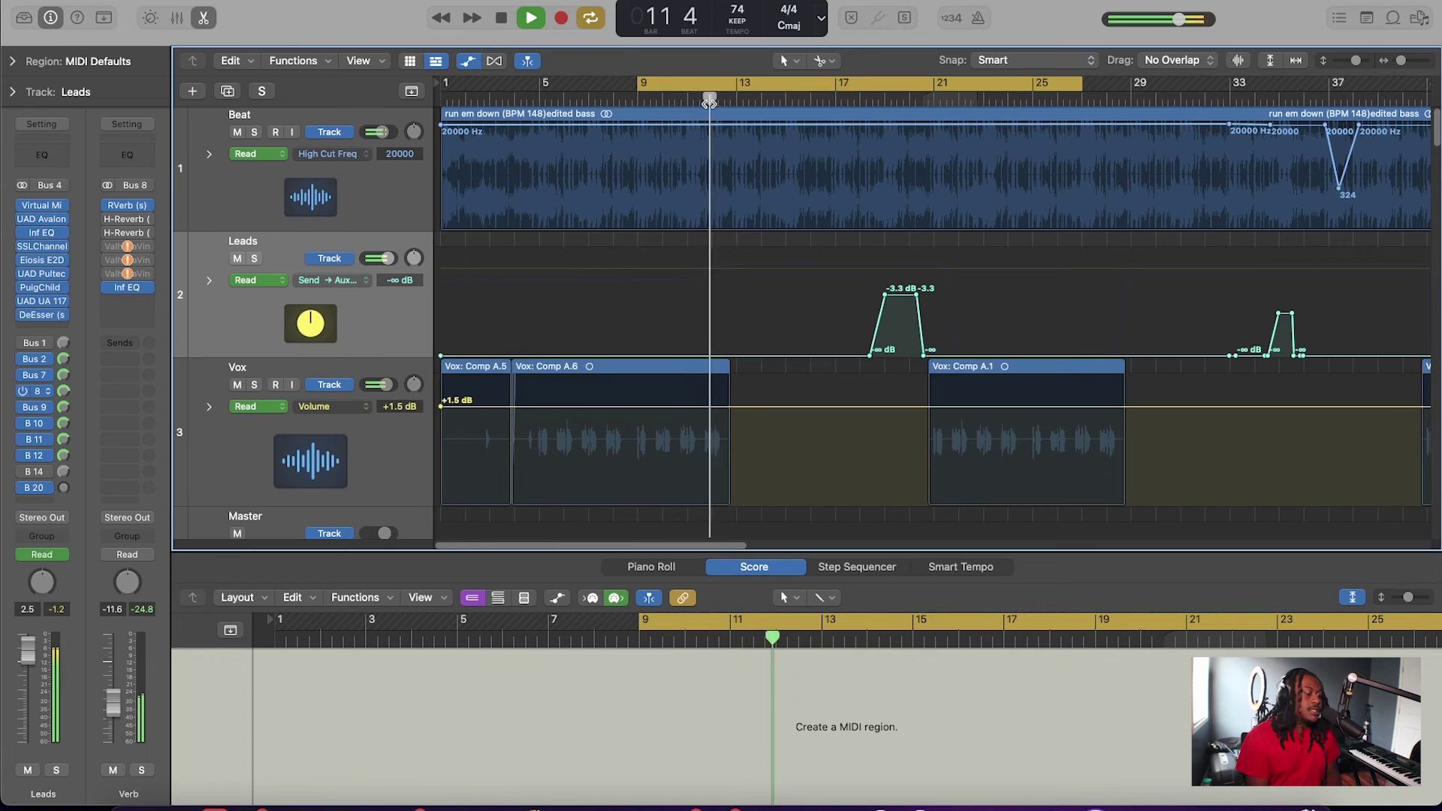
pyautogui.press('space')
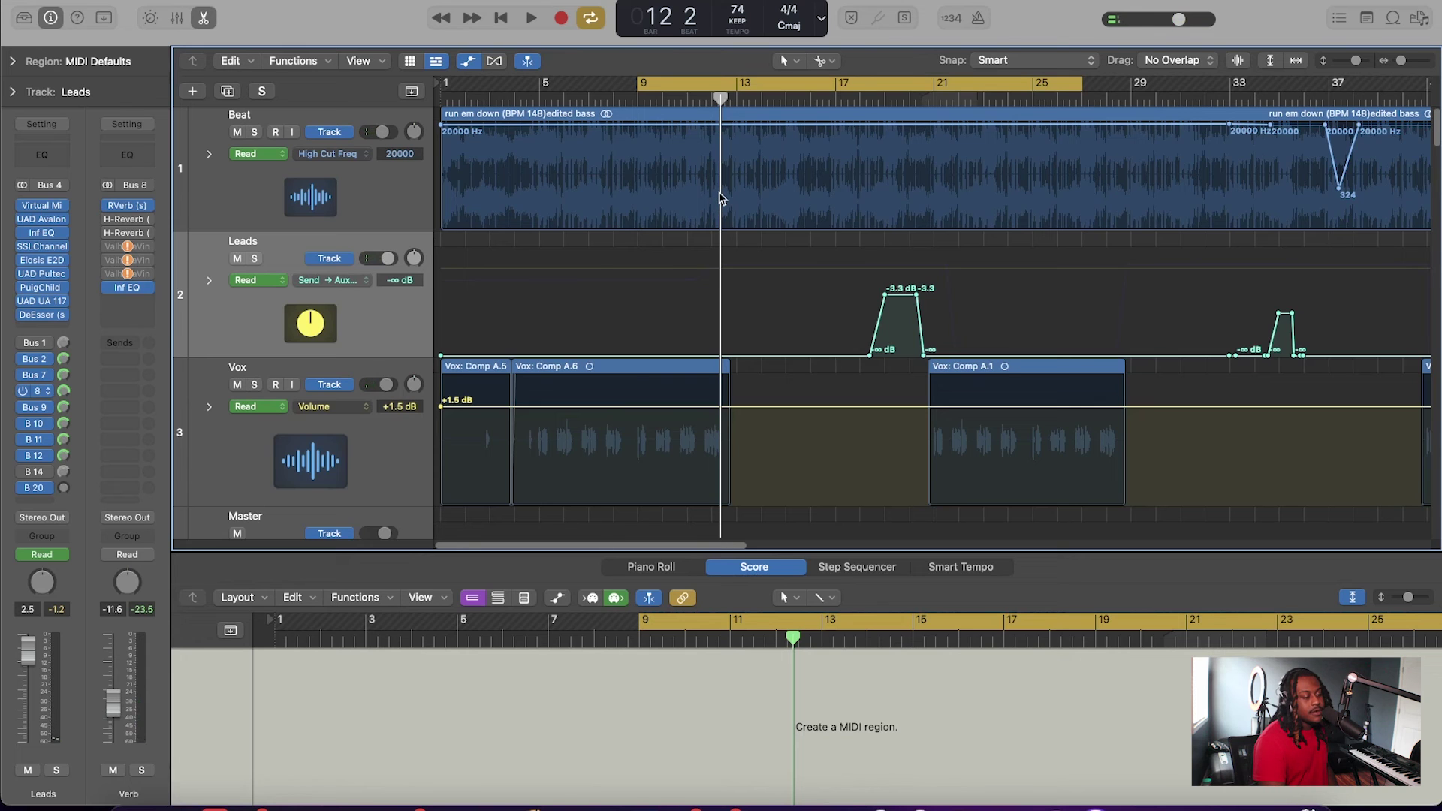
pyautogui.press('space')
pyautogui.press('s')
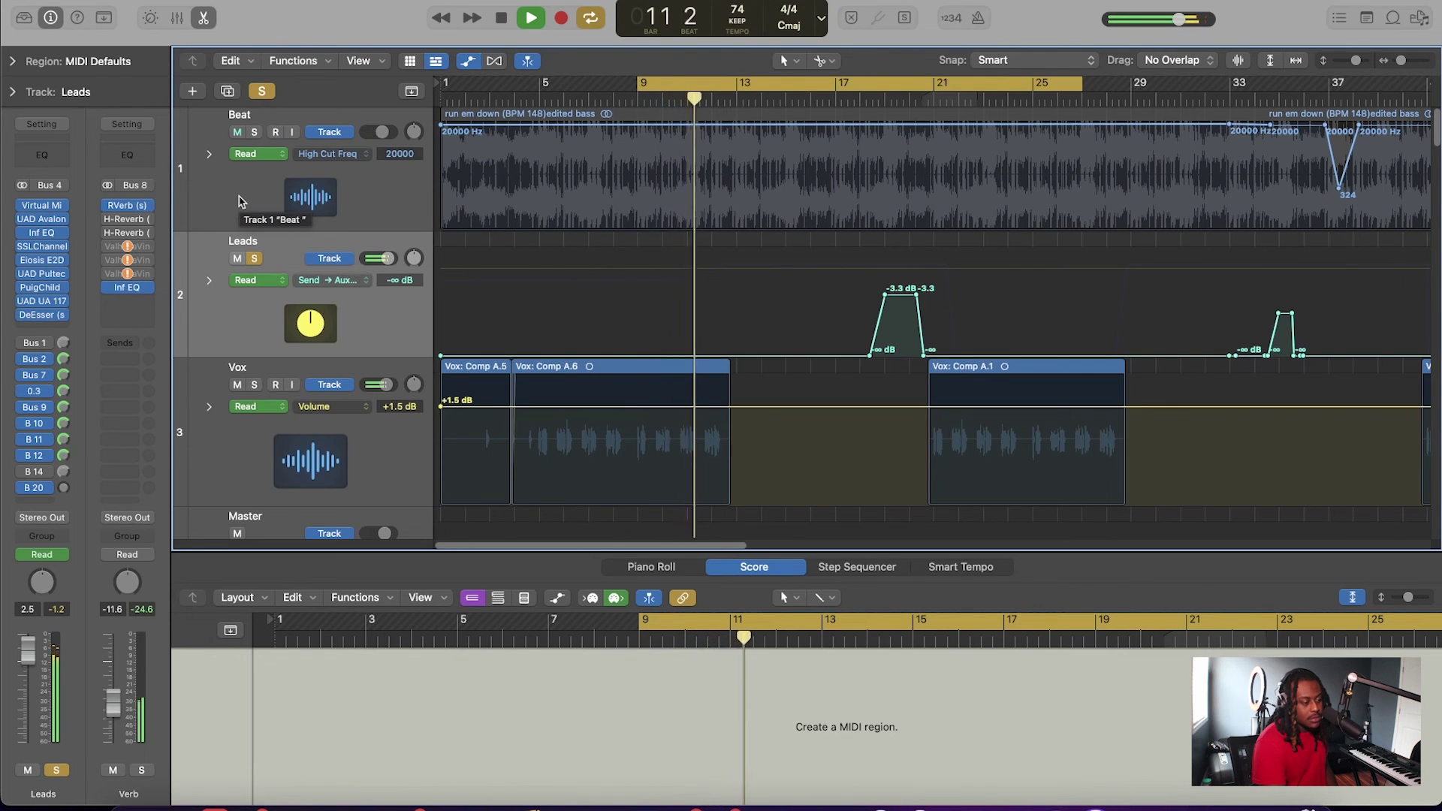
pyautogui.press('space')
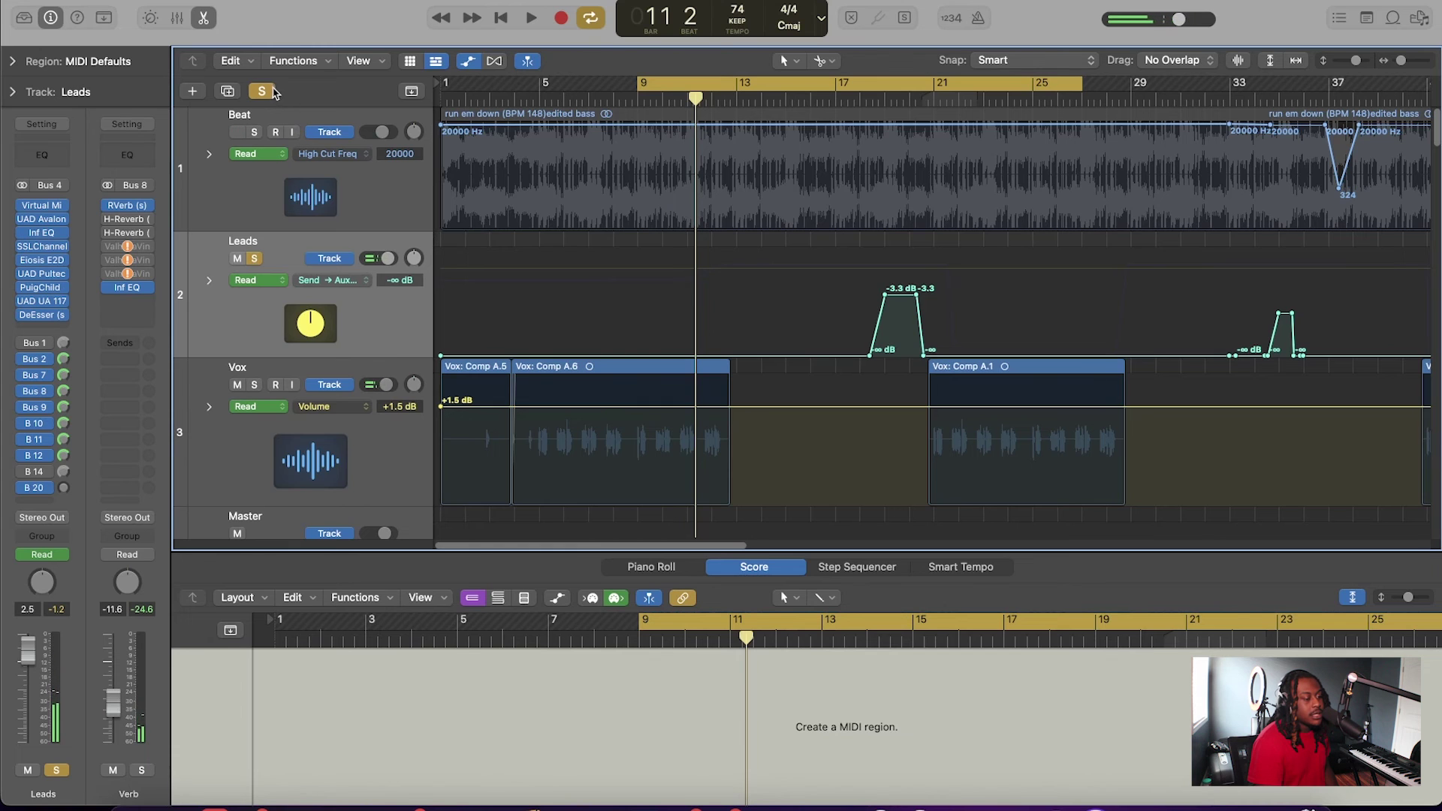
pyautogui.click(269, 91)
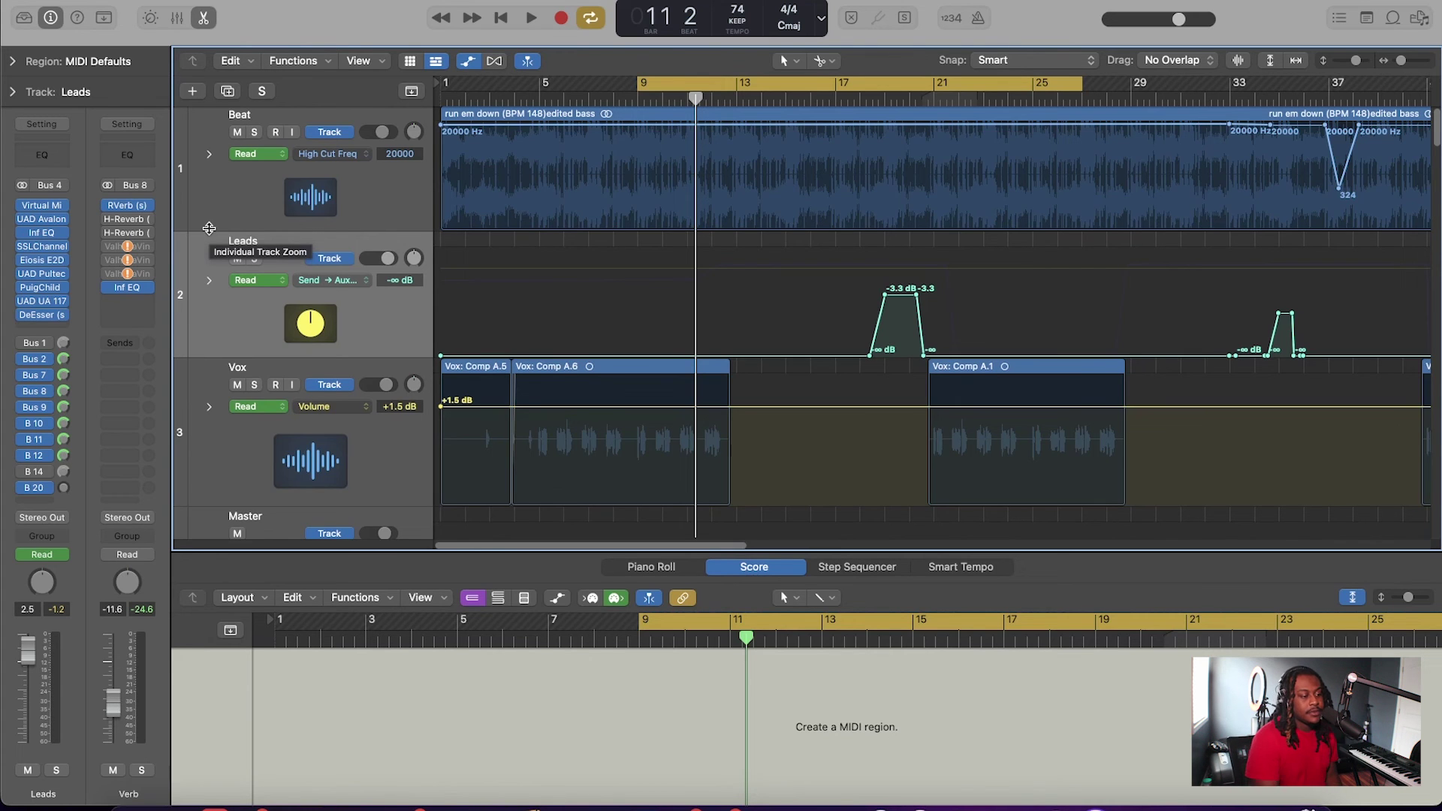
# Reopen the Verb channel's RVerb to review its settings again, and close it.
pyautogui.click(128, 205)
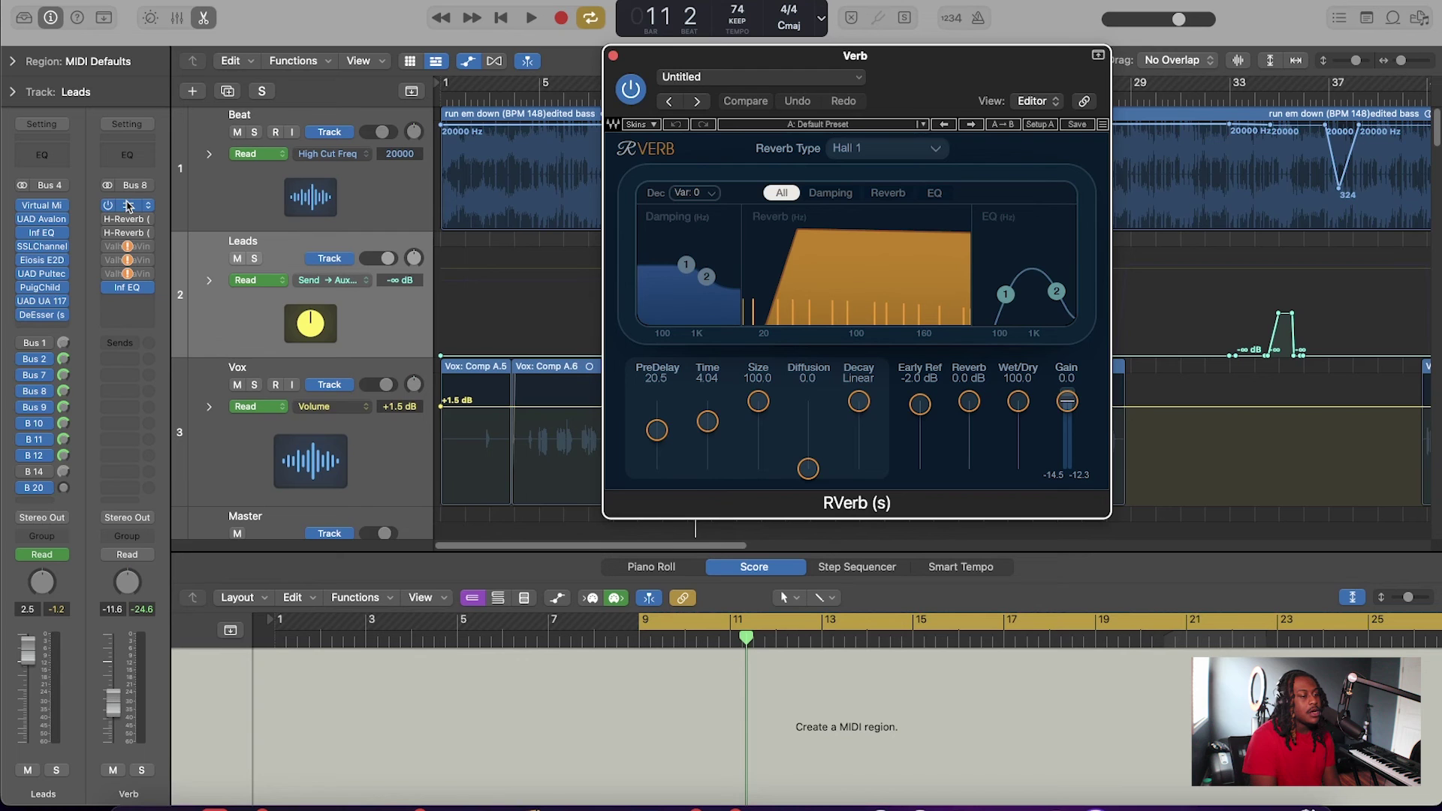
pyautogui.click(613, 56)
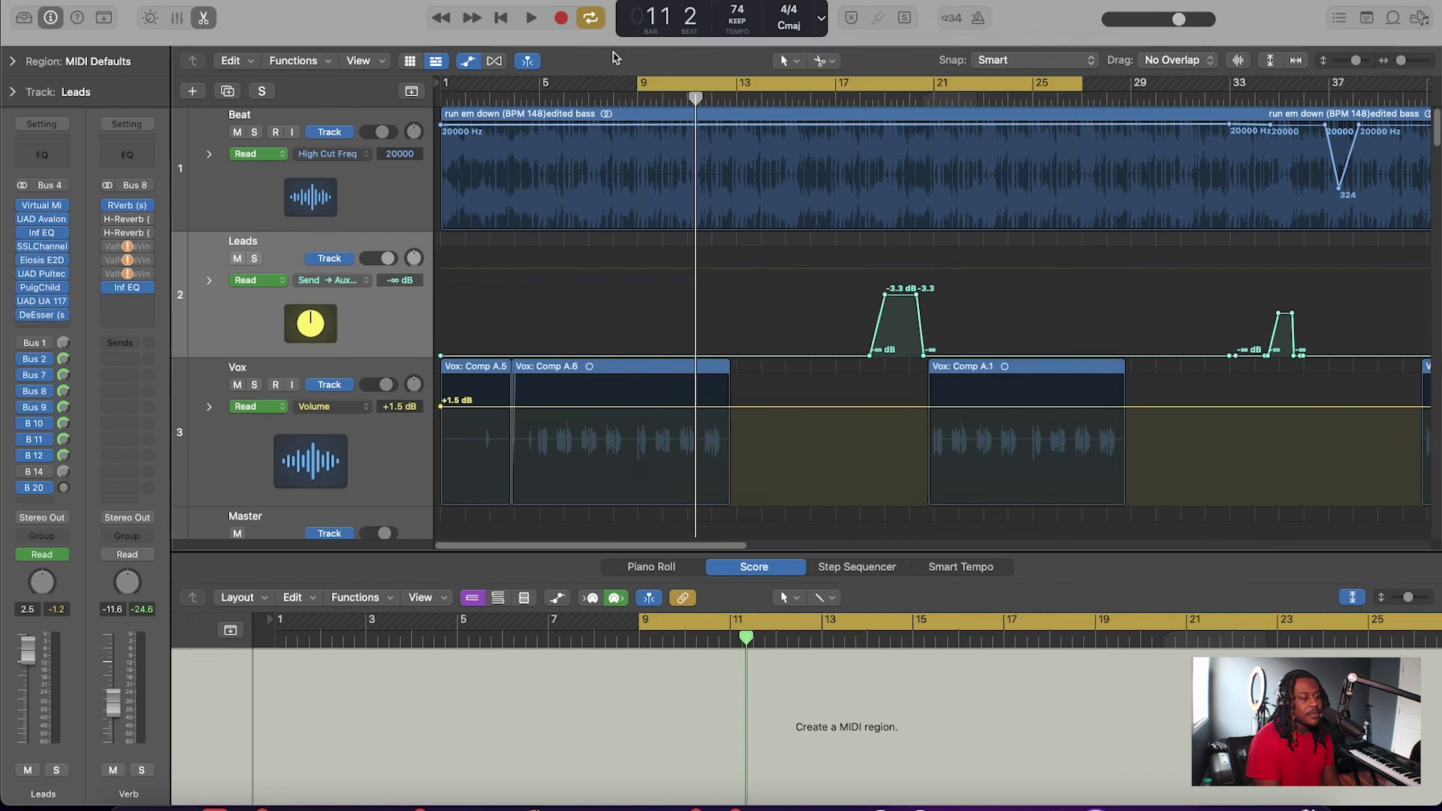
# Turn off cycle mode and select Vox track 7, which contains Vox: Take 3.1.
pyautogui.scroll(-5, 866, 376)
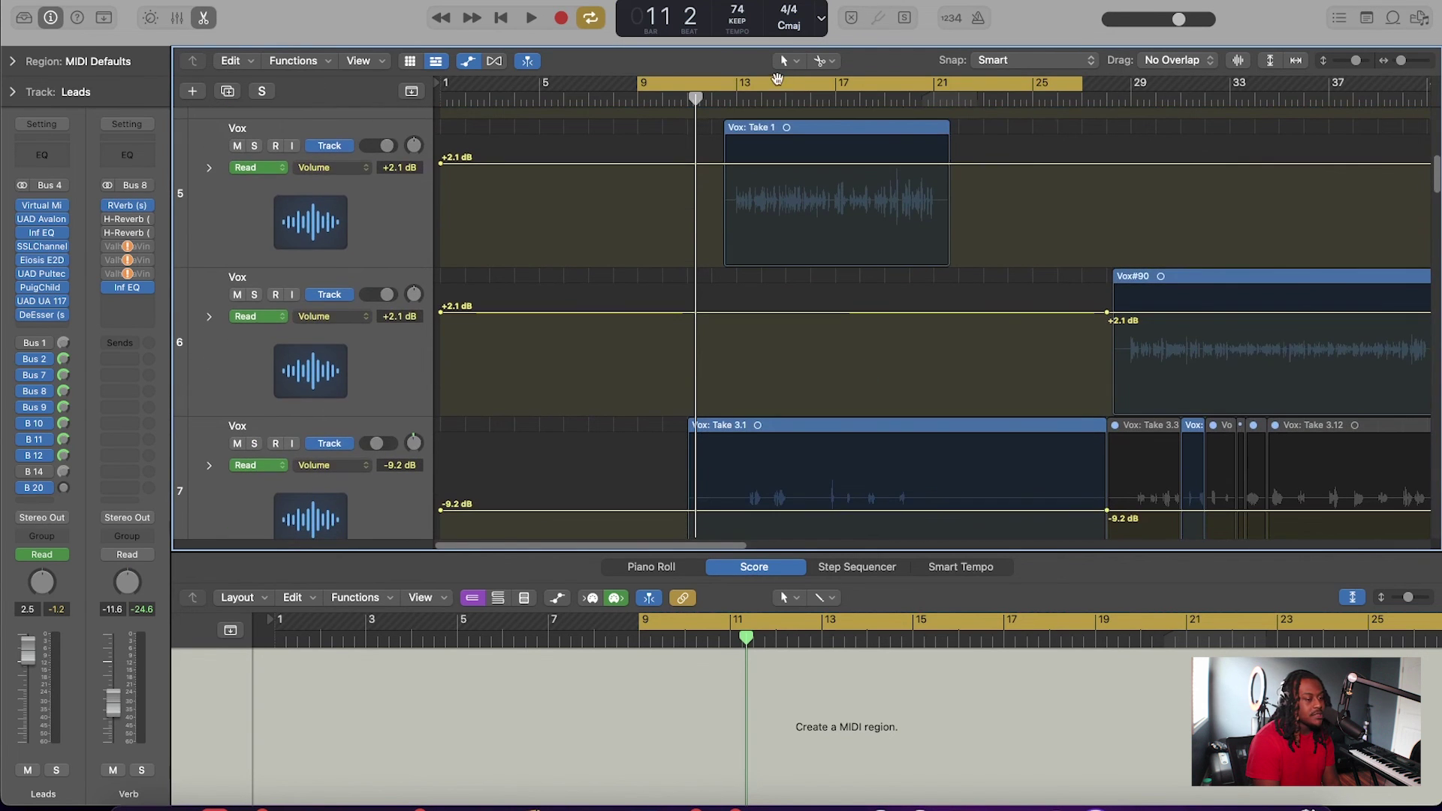
pyautogui.click(777, 78)
pyautogui.scroll(-4, 829, 231)
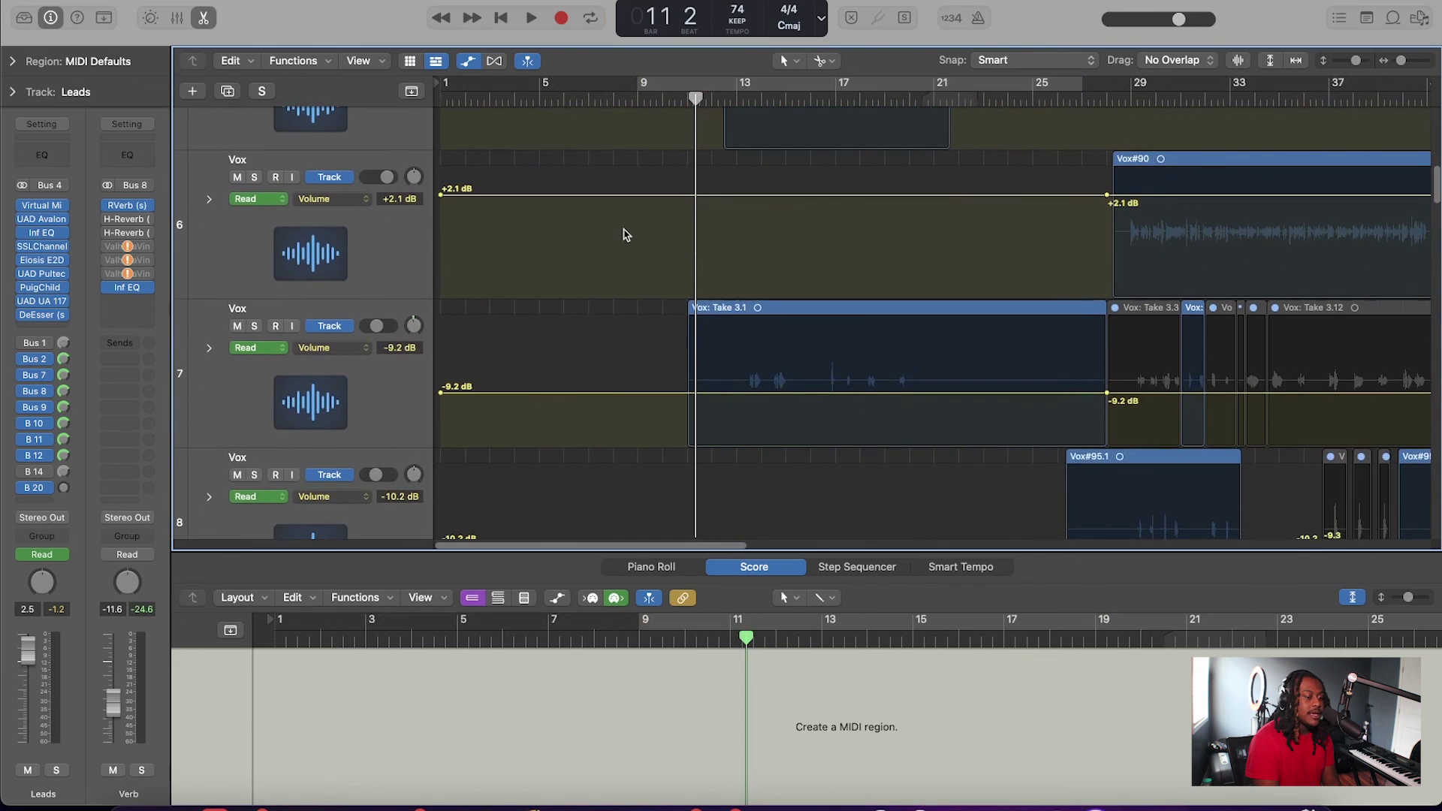
pyautogui.click(363, 391)
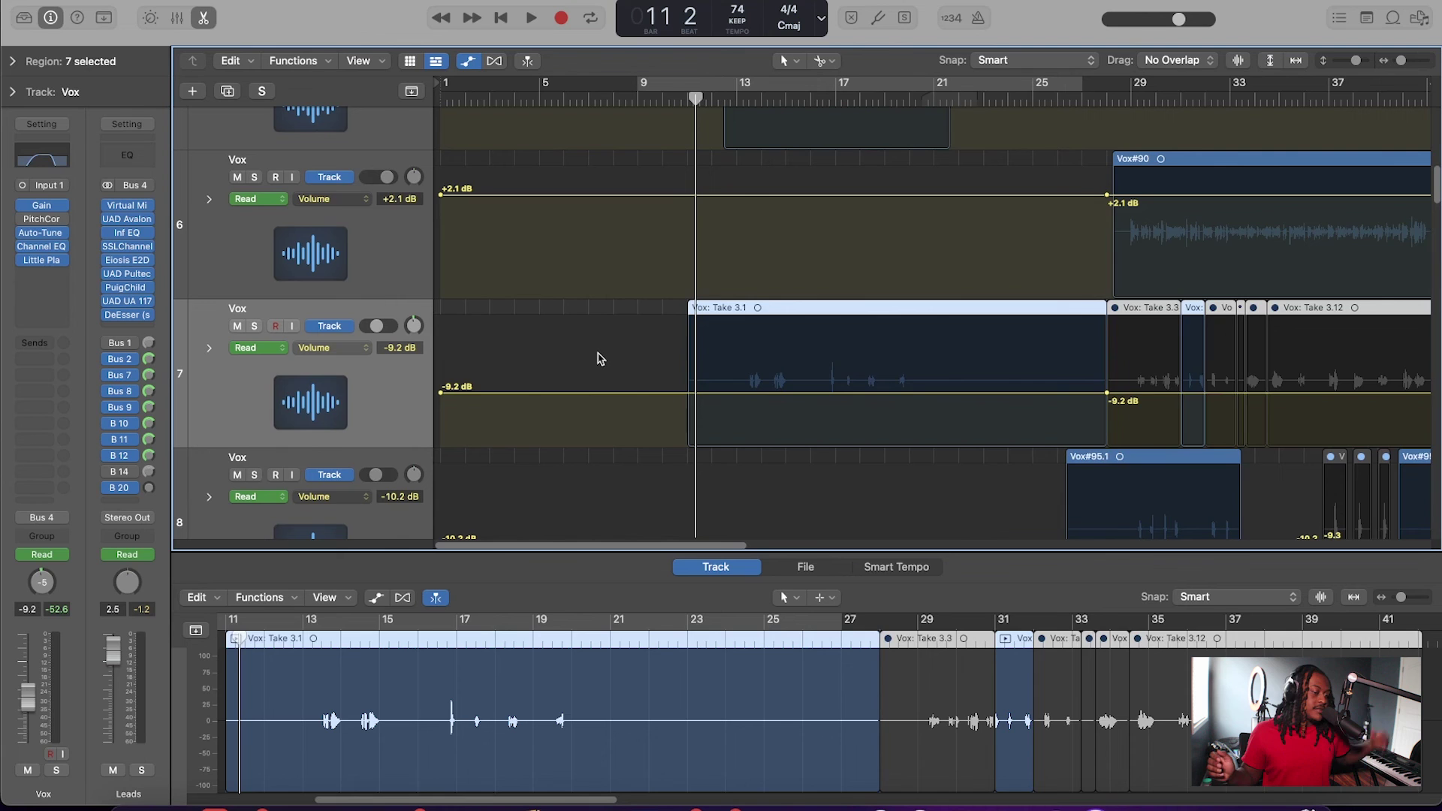
# Audition Vox track 7 in the full mix from just before bar 13, and open its Channel EQ and Little Plate reverb for review.
pyautogui.click(730, 94)
pyautogui.press('space')
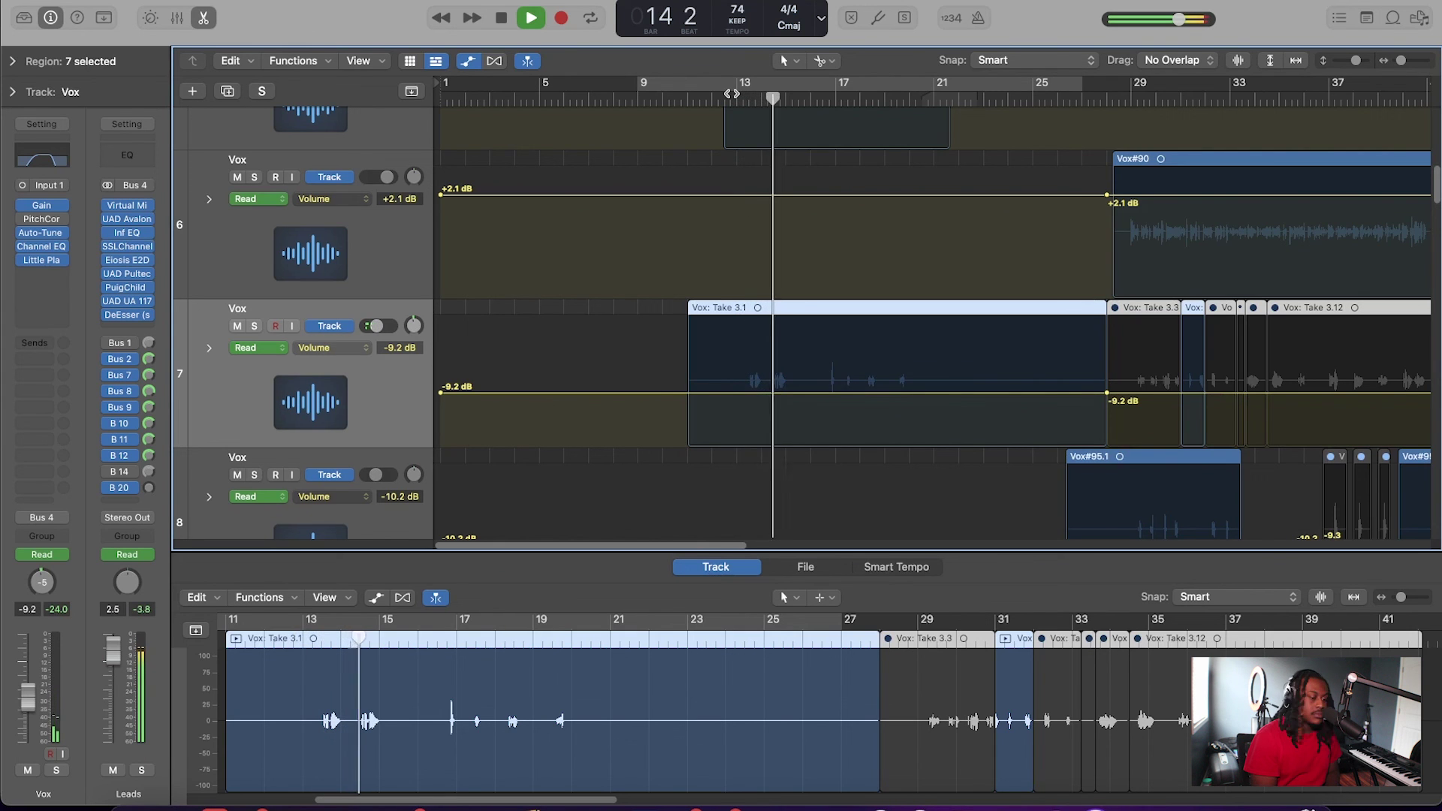
pyautogui.press('space')
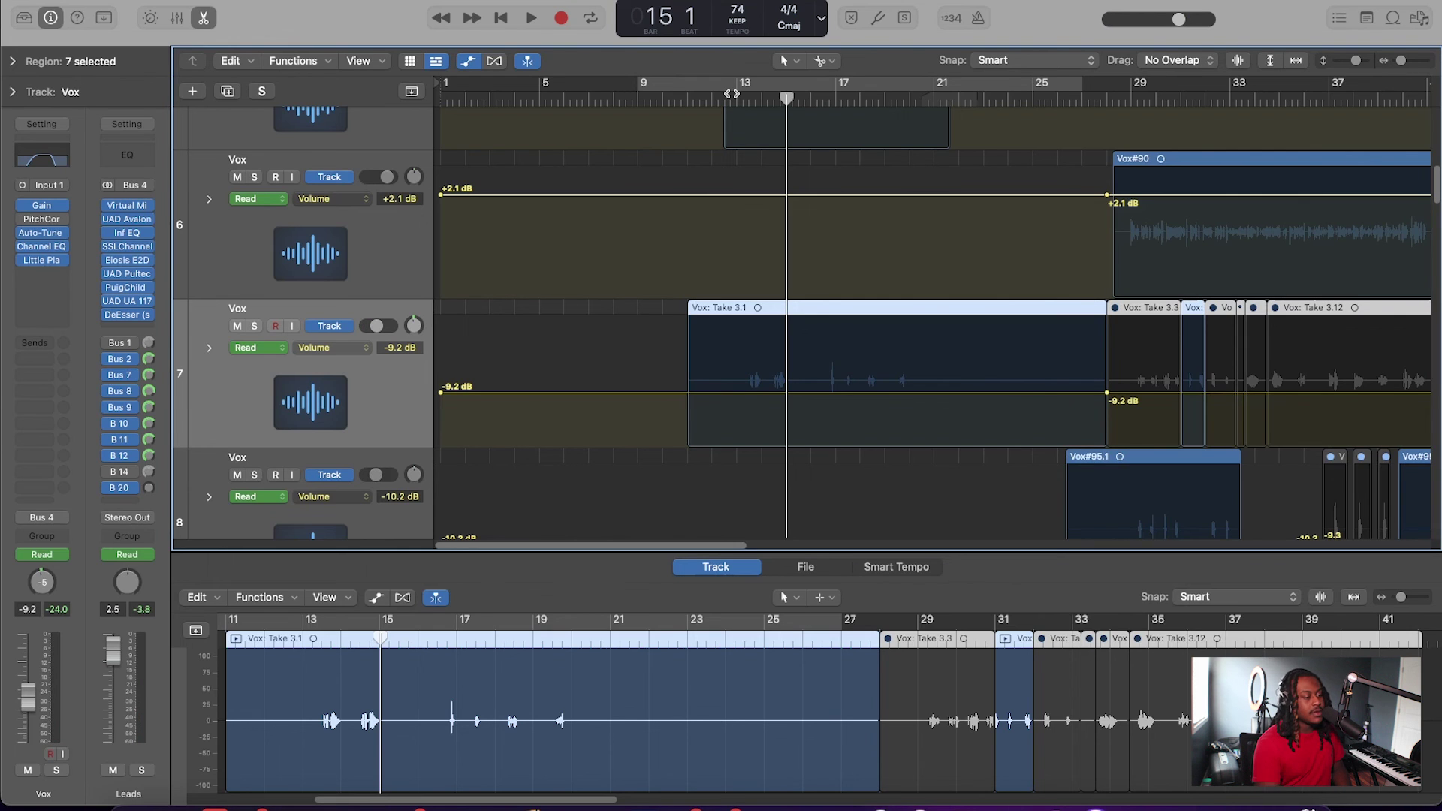
pyautogui.click(41, 246)
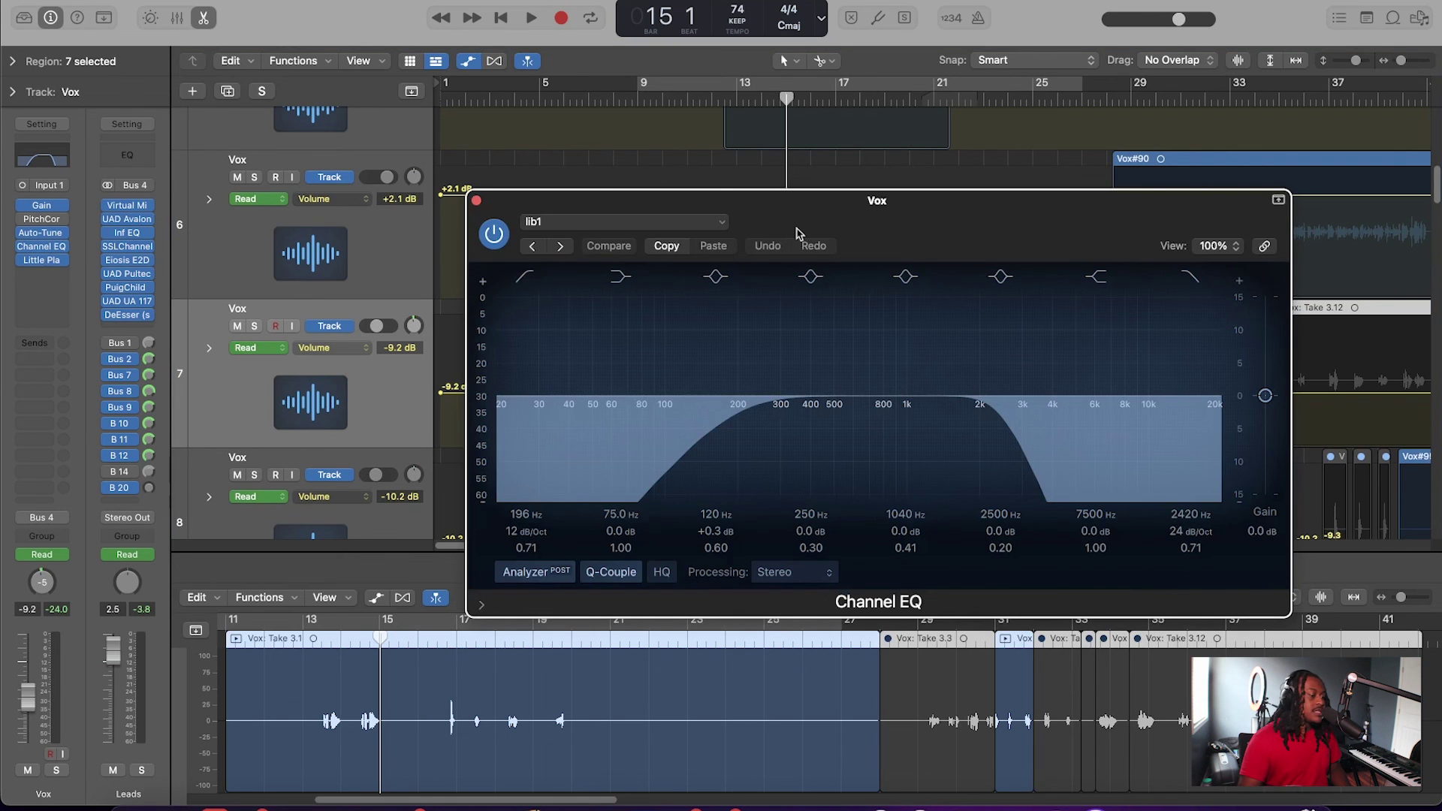
pyautogui.click(44, 262)
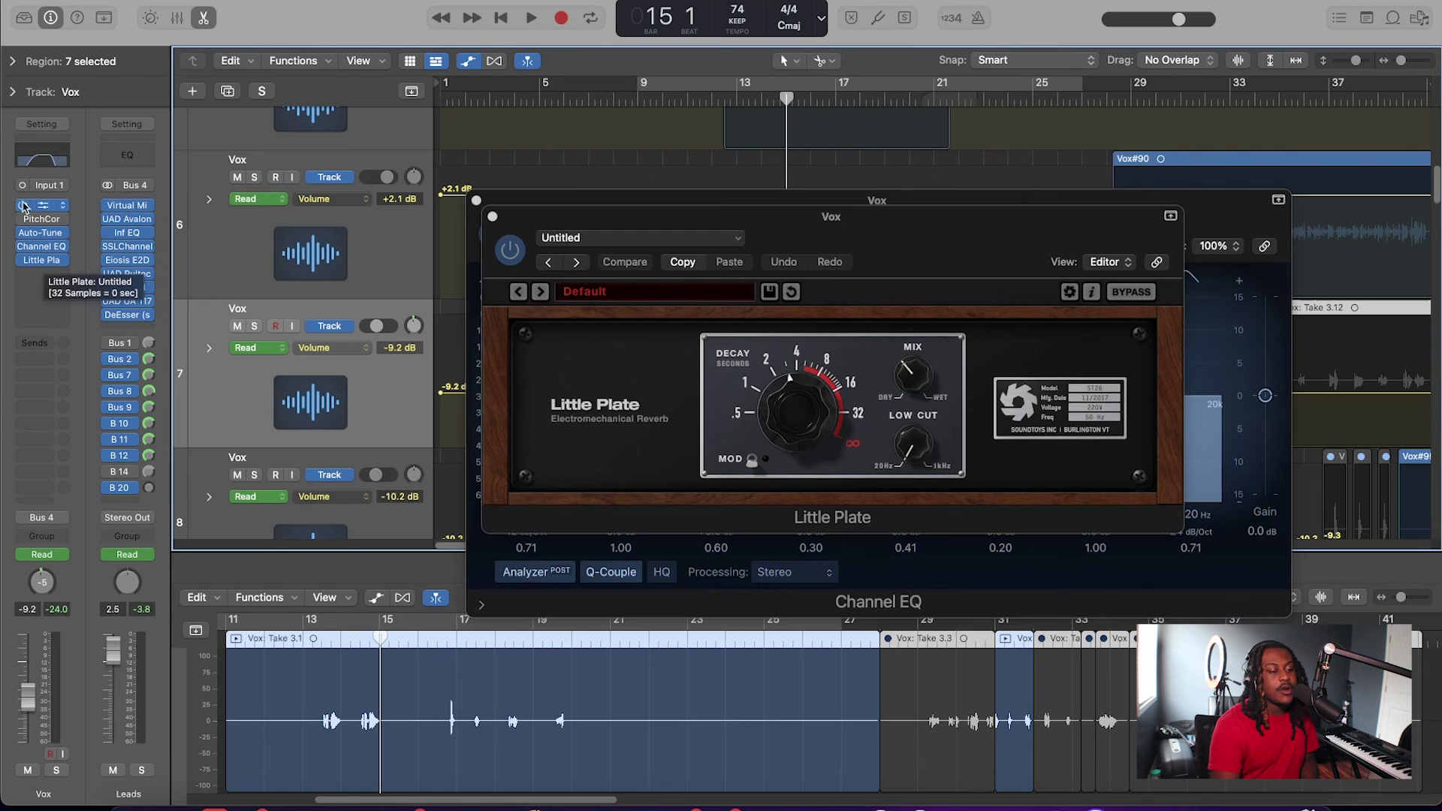
# Solo Vox track 7 and audition it from bar 13, closing the Little Plate and Channel EQ windows during playback.
pyautogui.click(737, 98)
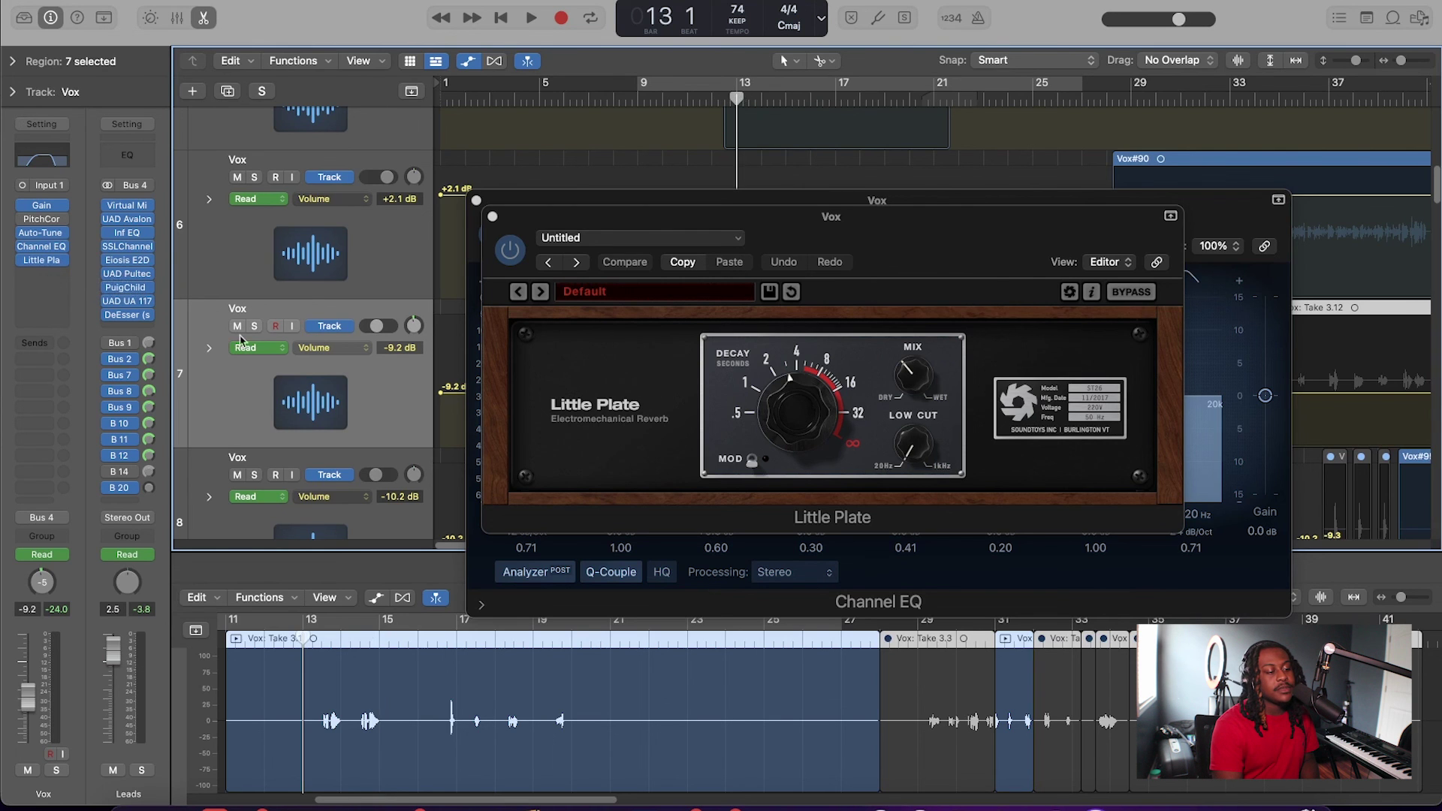
pyautogui.click(253, 326)
pyautogui.press('space')
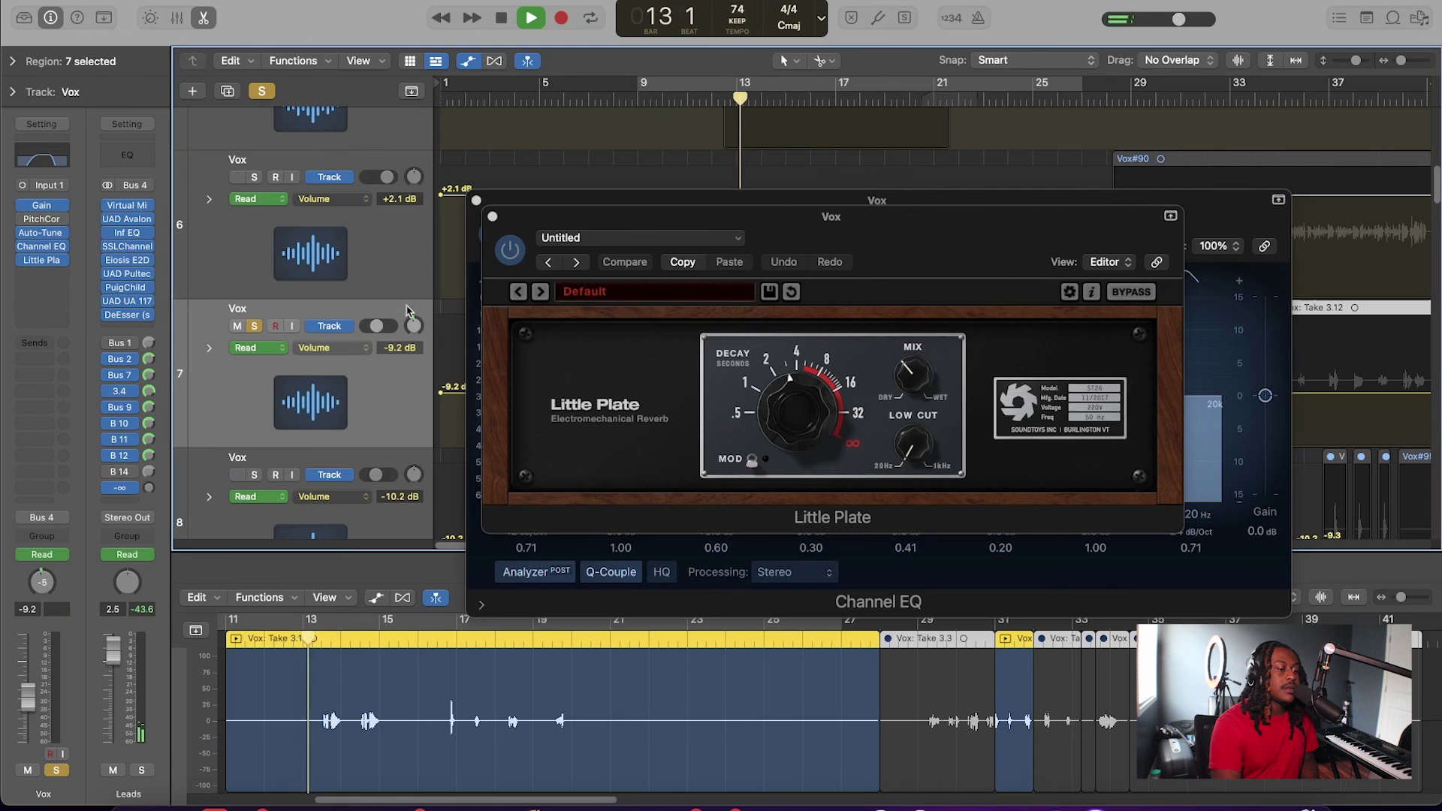
pyautogui.click(492, 216)
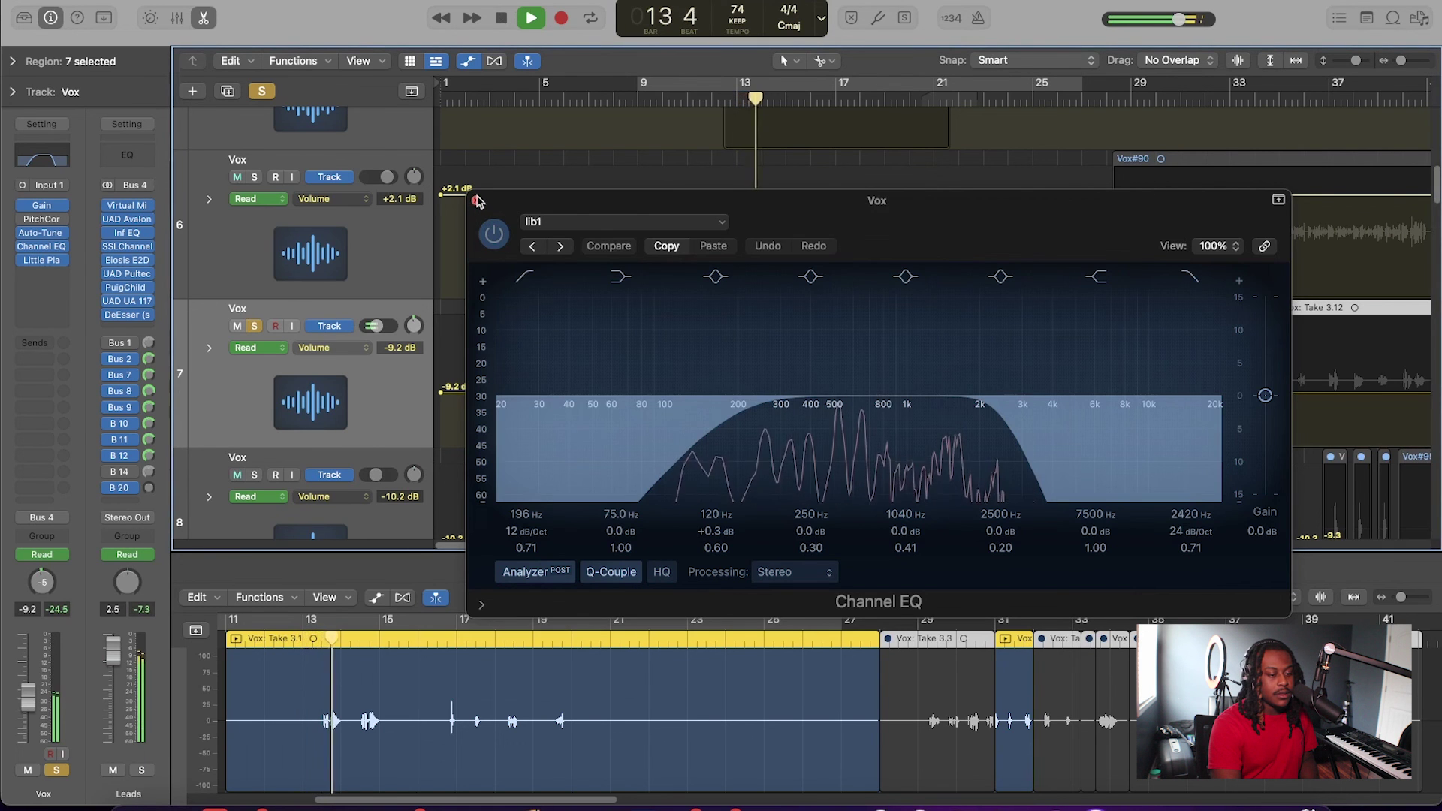
pyautogui.click(476, 200)
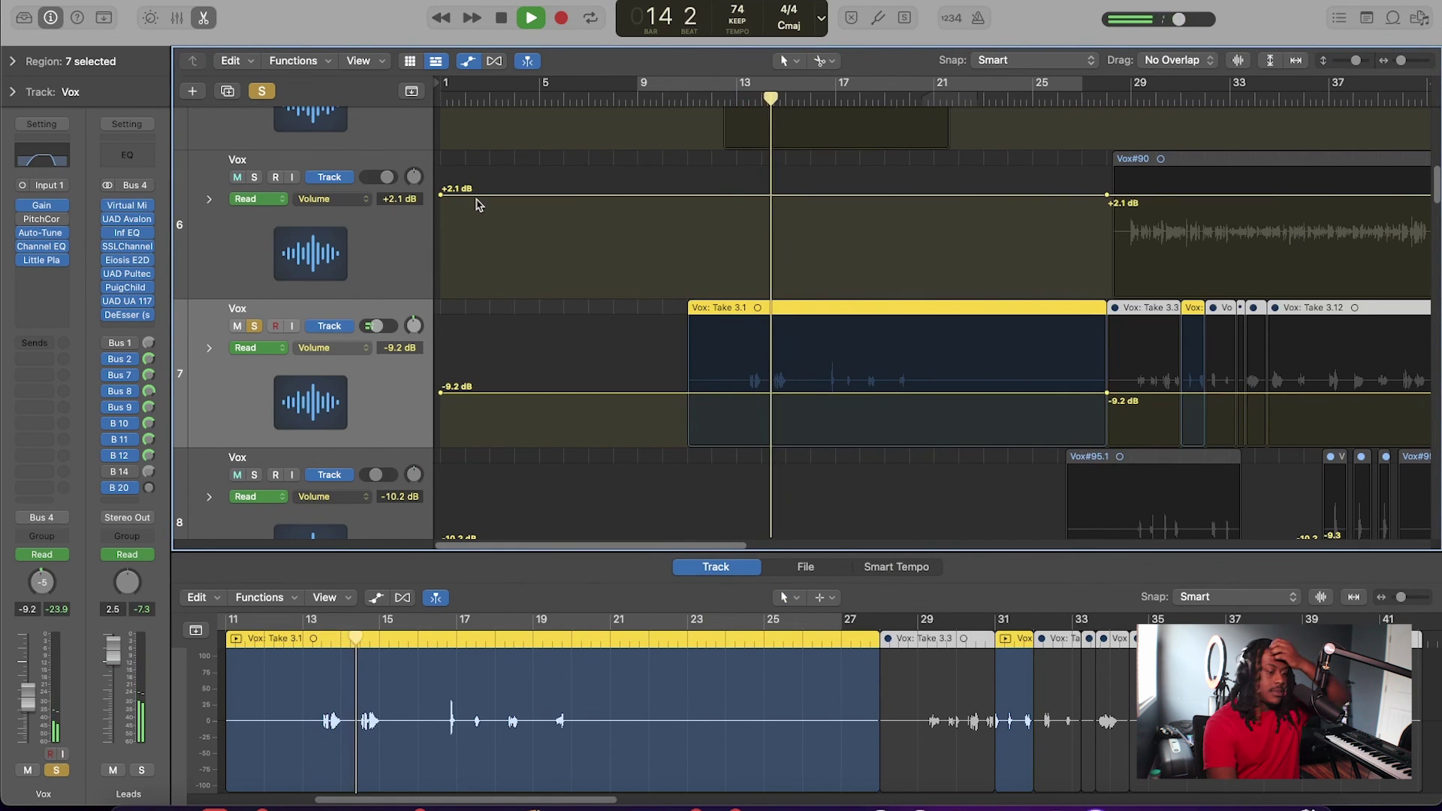
pyautogui.press('space')
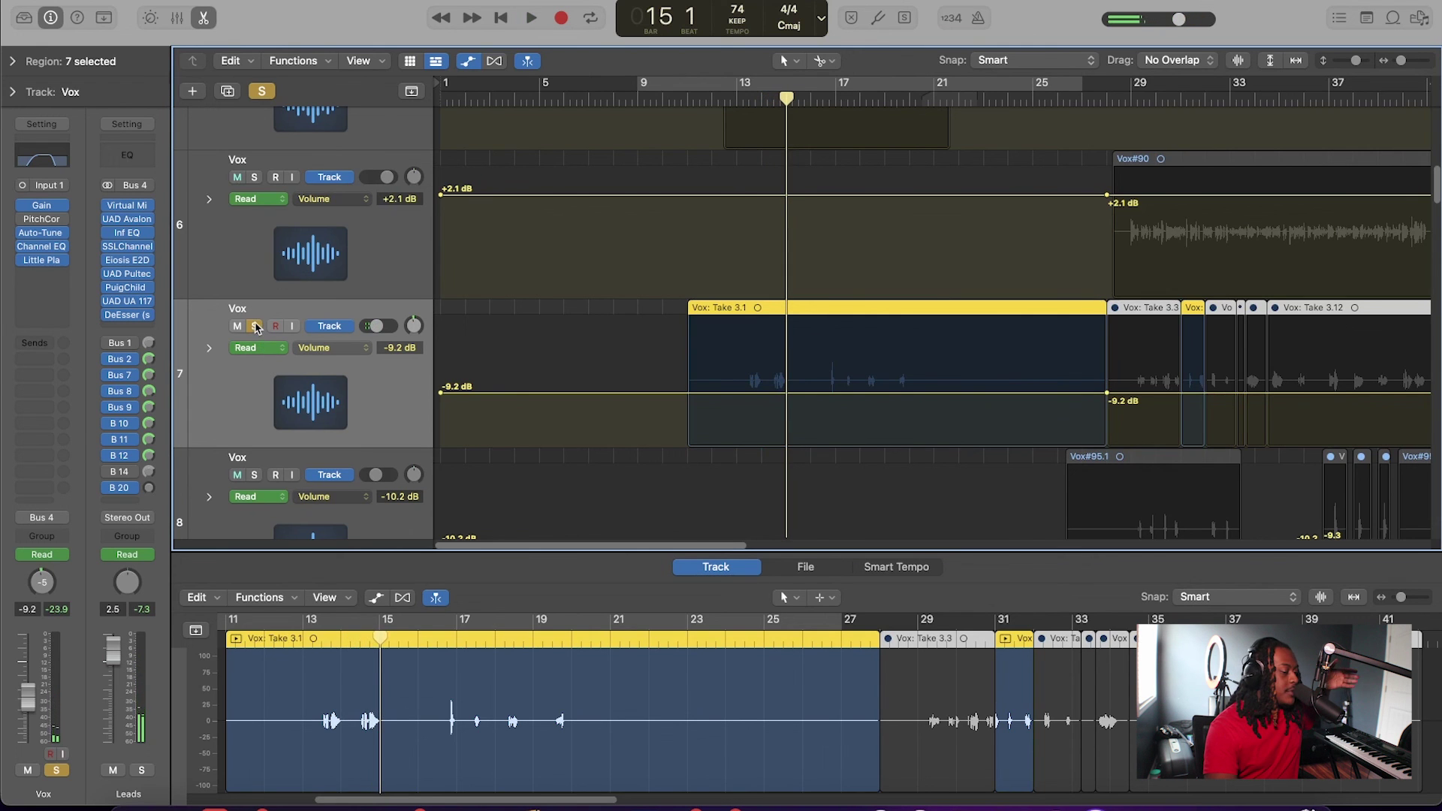
# Clear the solo on Vox track 7 and audition it again within the full mix from just before bar 13.
pyautogui.click(255, 326)
pyautogui.click(732, 100)
pyautogui.press('space')
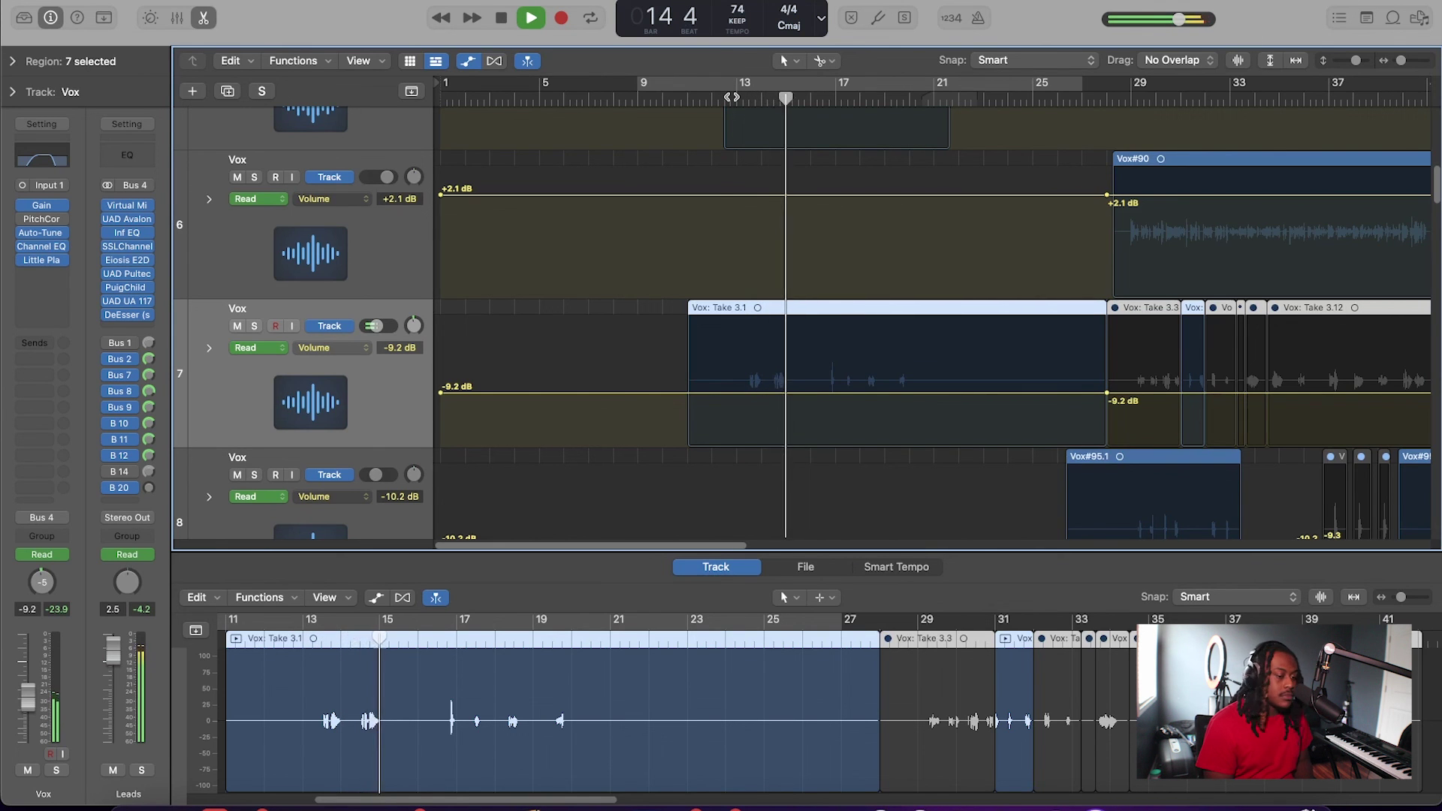
pyautogui.press('space')
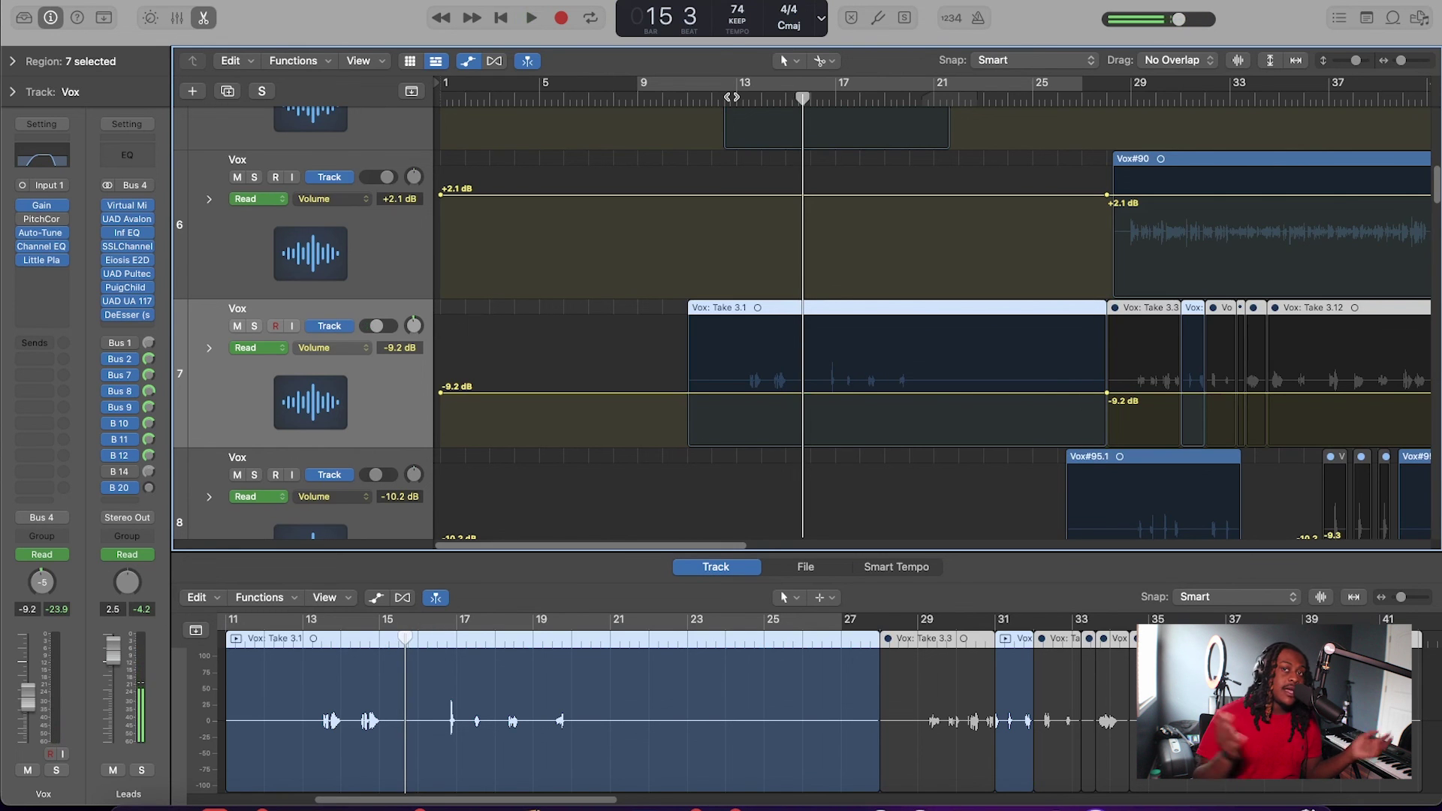